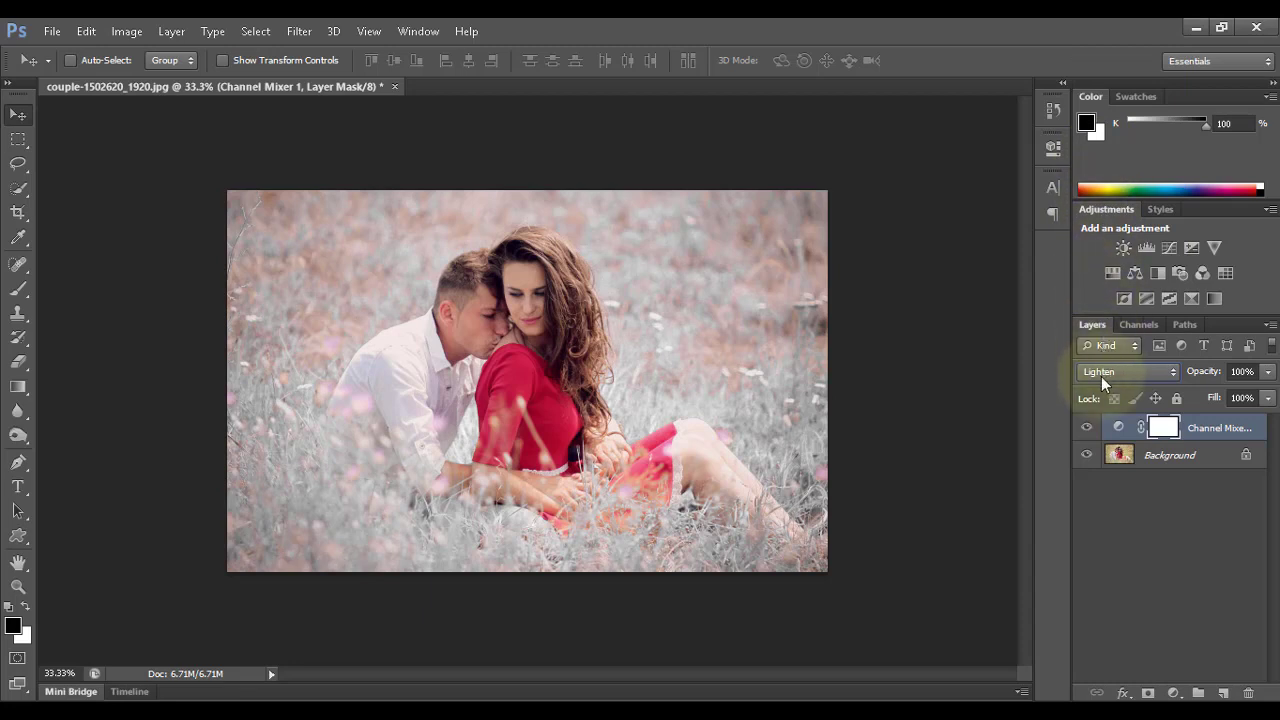
Add a Curves adjustment layer above the Channel Mixer and pull the Red channel's black and white points slightly inward.
click(1174, 693)
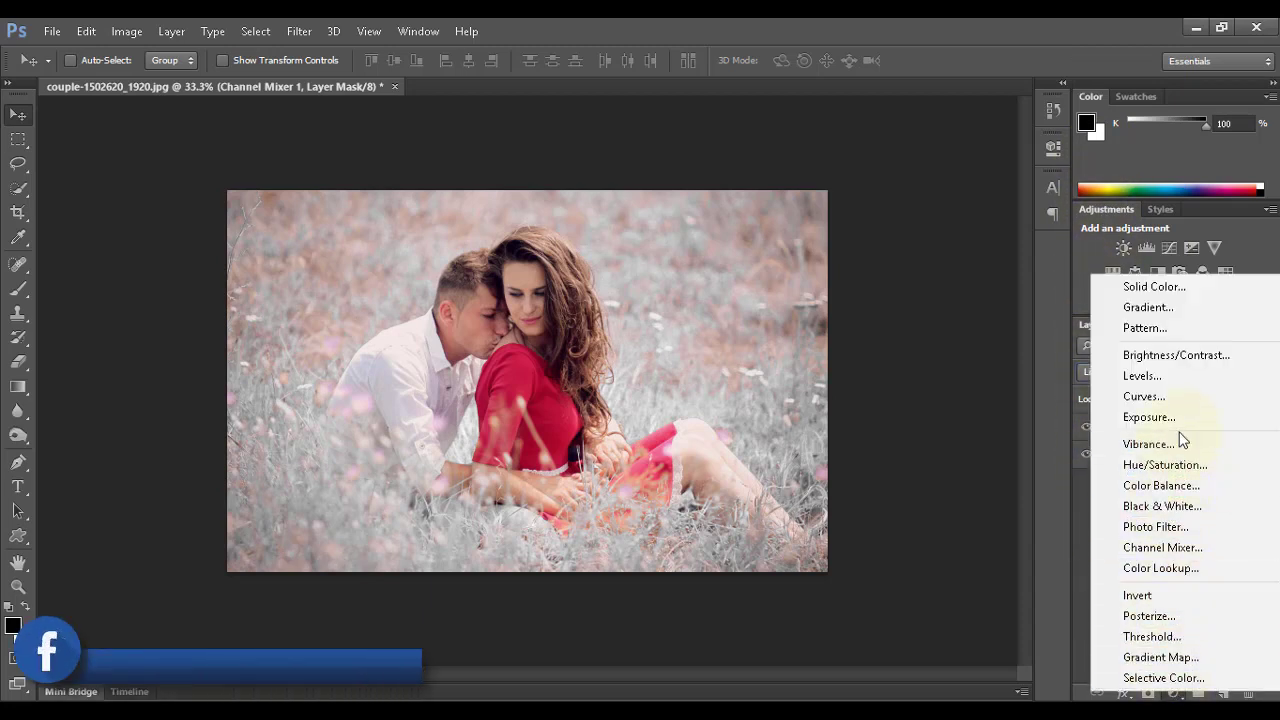
click(1186, 401)
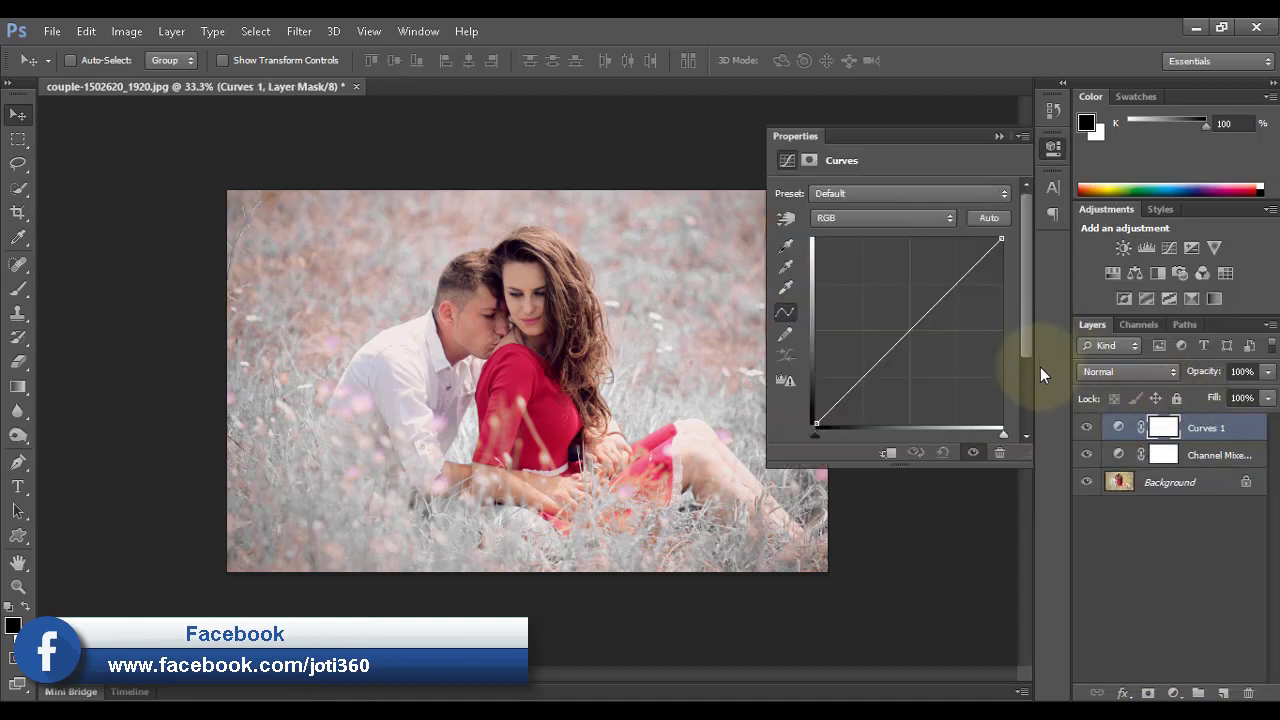
click(938, 219)
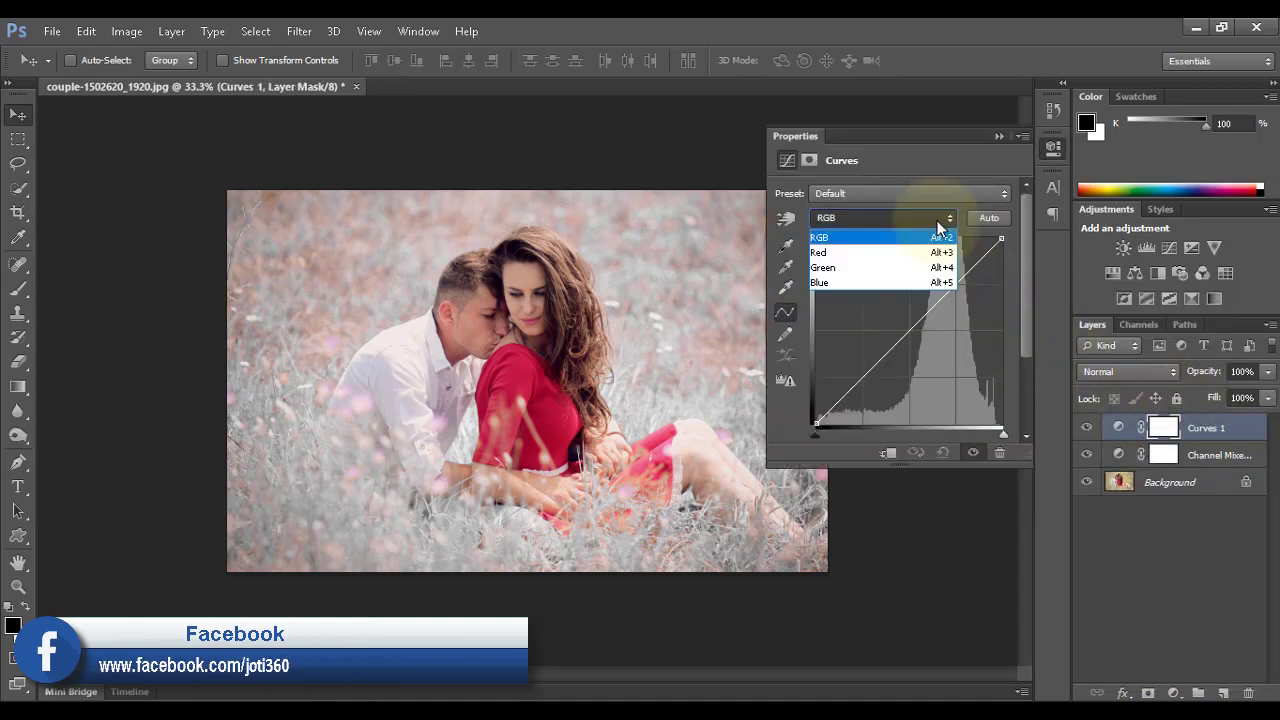
click(923, 252)
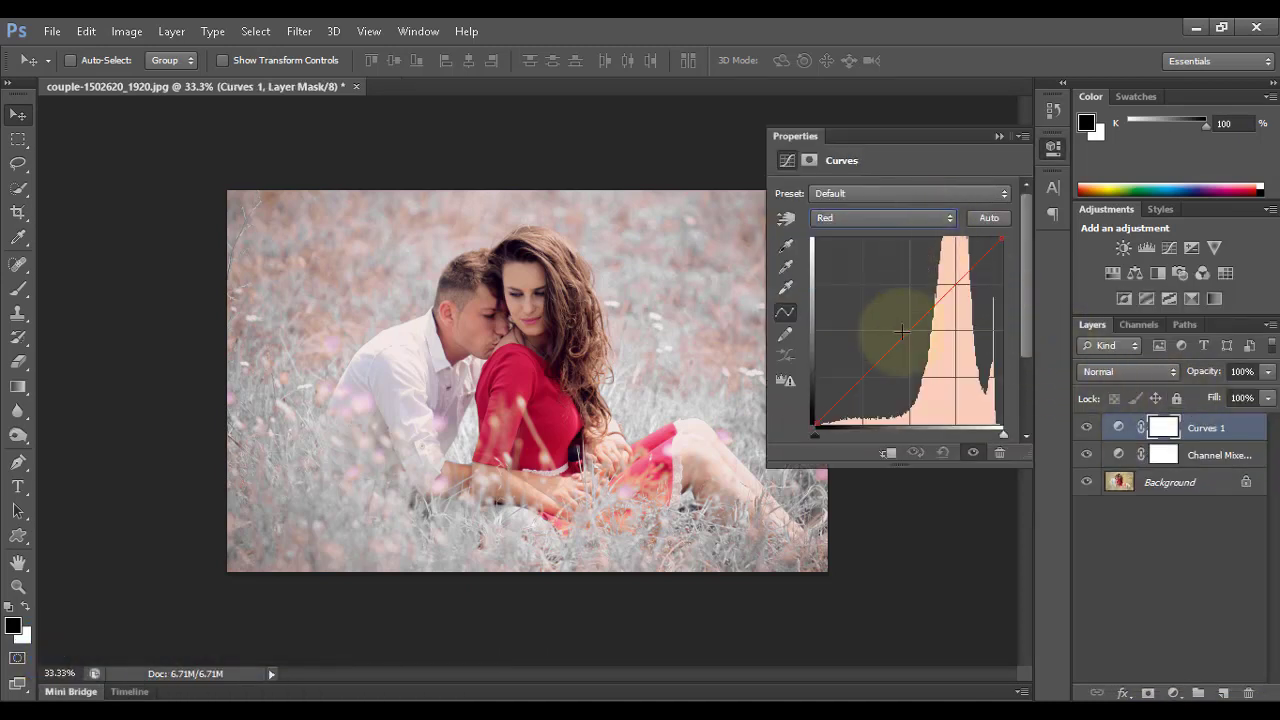
drag(816, 424, 826, 431)
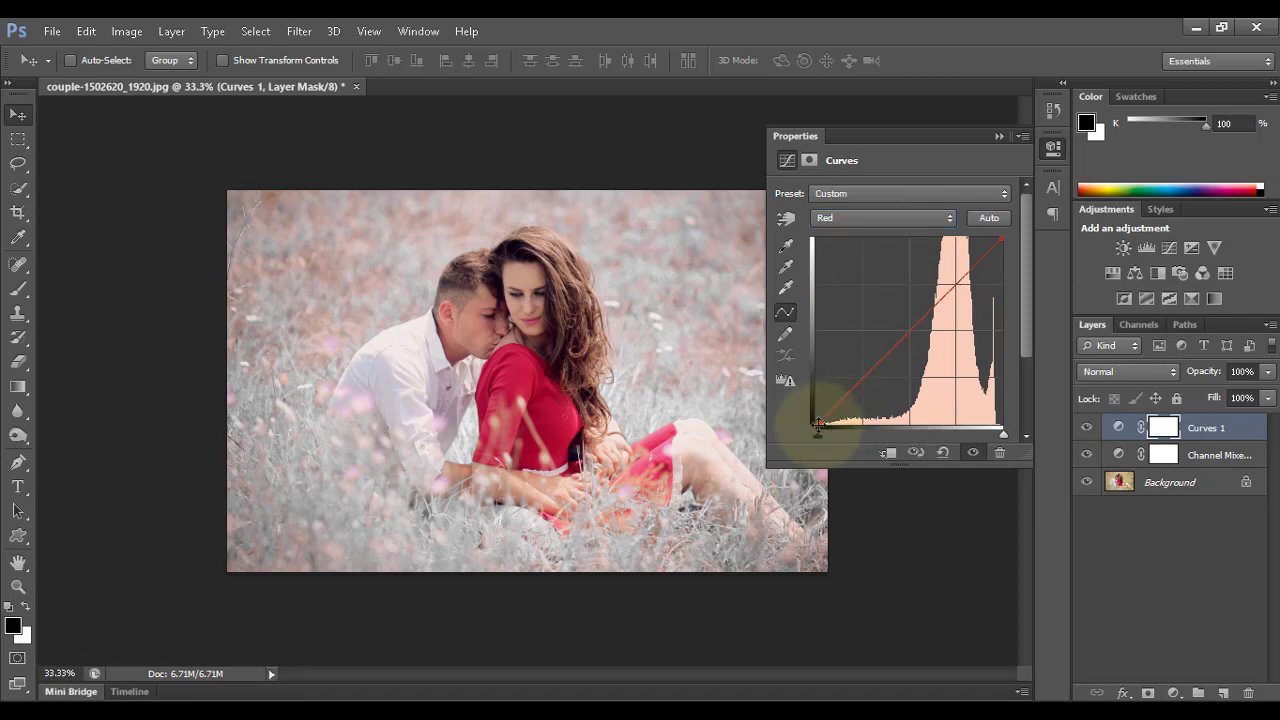
drag(822, 424, 832, 425)
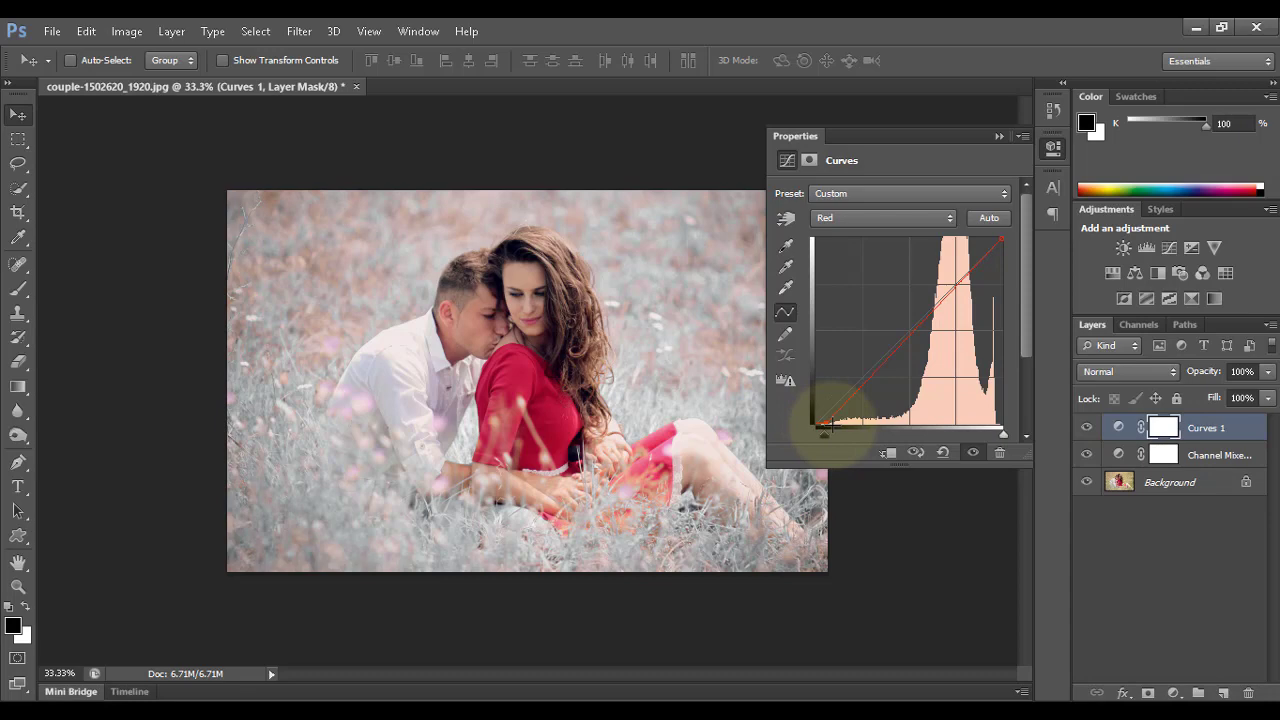
drag(1000, 237, 990, 240)
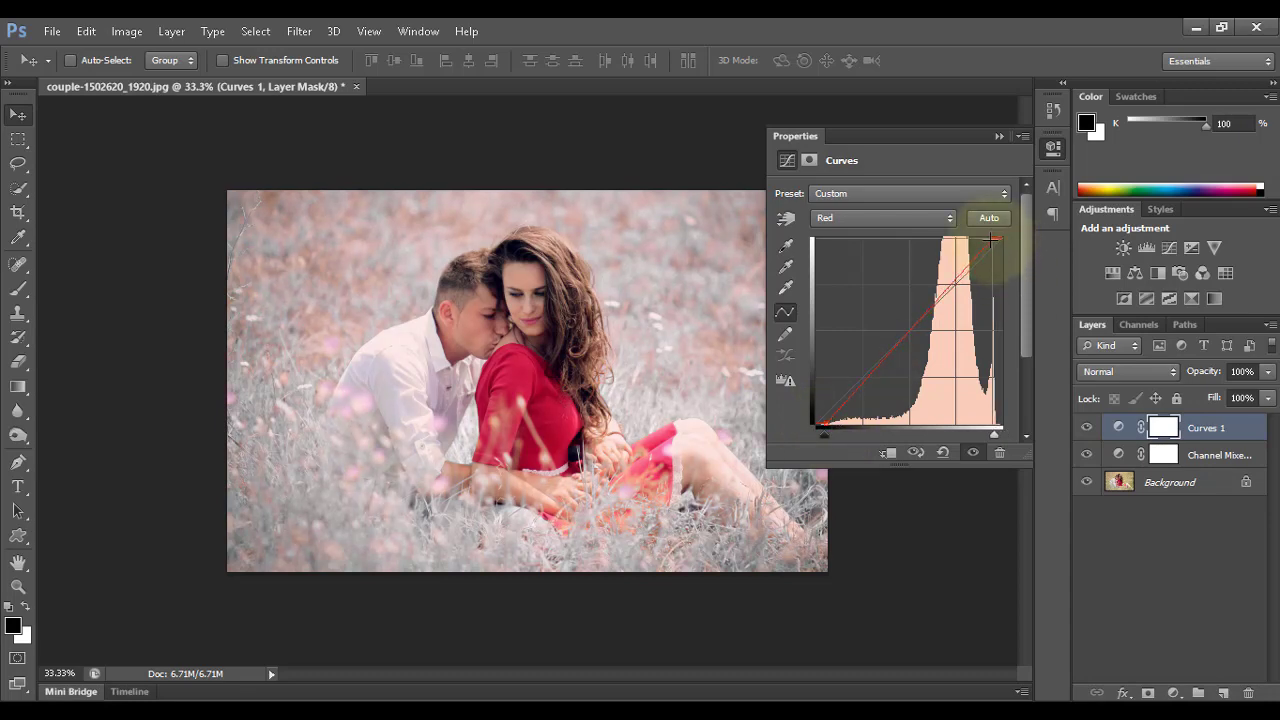
Pull the Green channel's white point inward to the bright end of the histogram in the Curves adjustment.
click(945, 218)
click(915, 262)
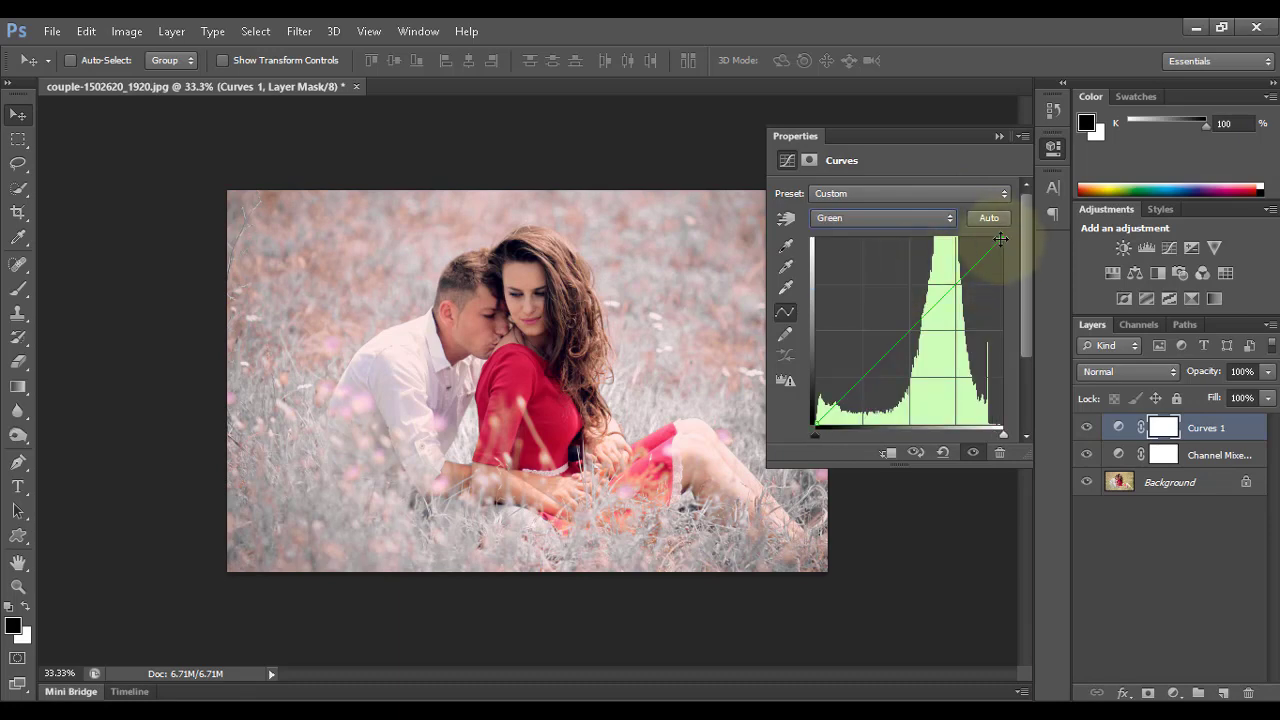
drag(1001, 238, 987, 237)
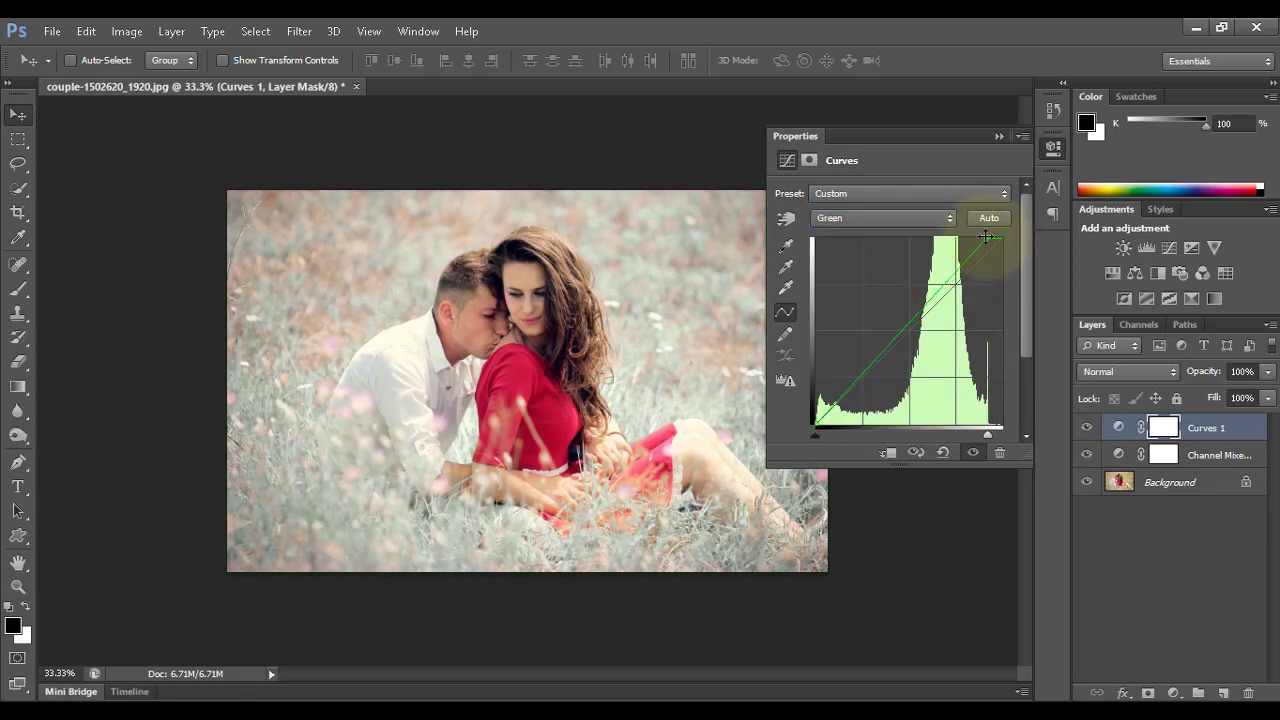
Pull the Blue channel's white point and black point inward to the ends of its histogram in the Curves adjustment.
click(934, 219)
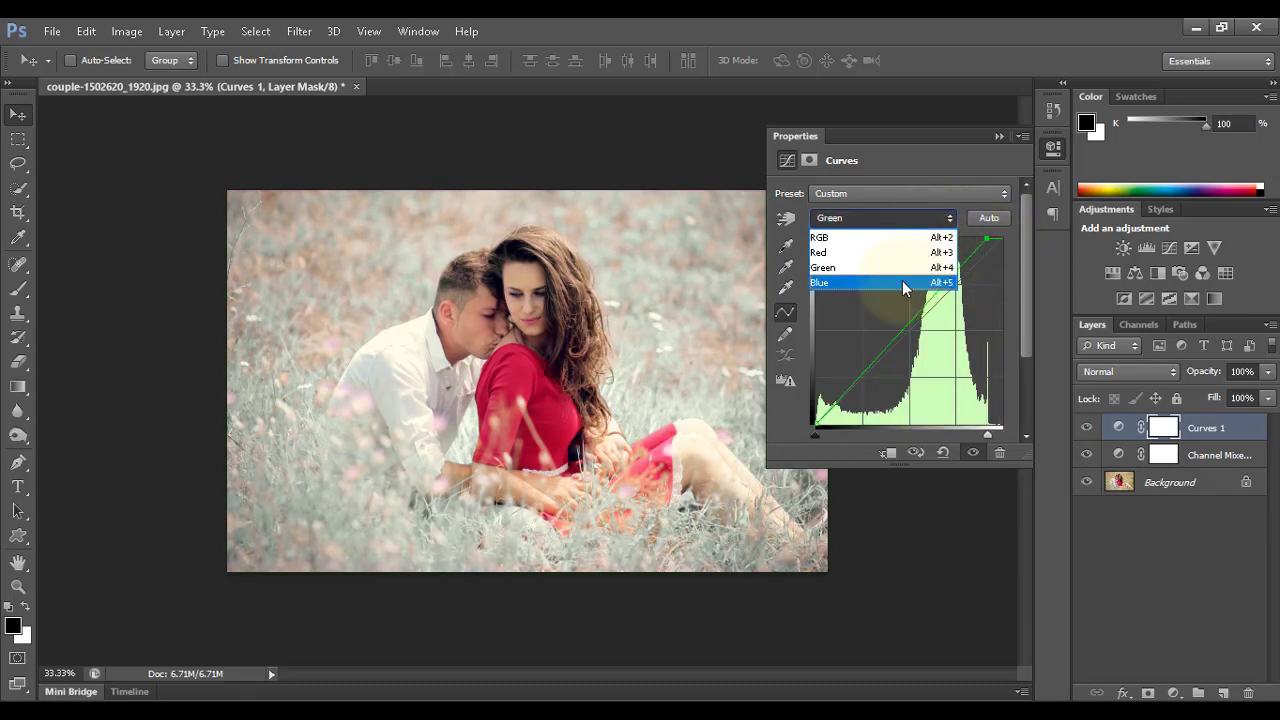
click(903, 281)
drag(1003, 240, 988, 238)
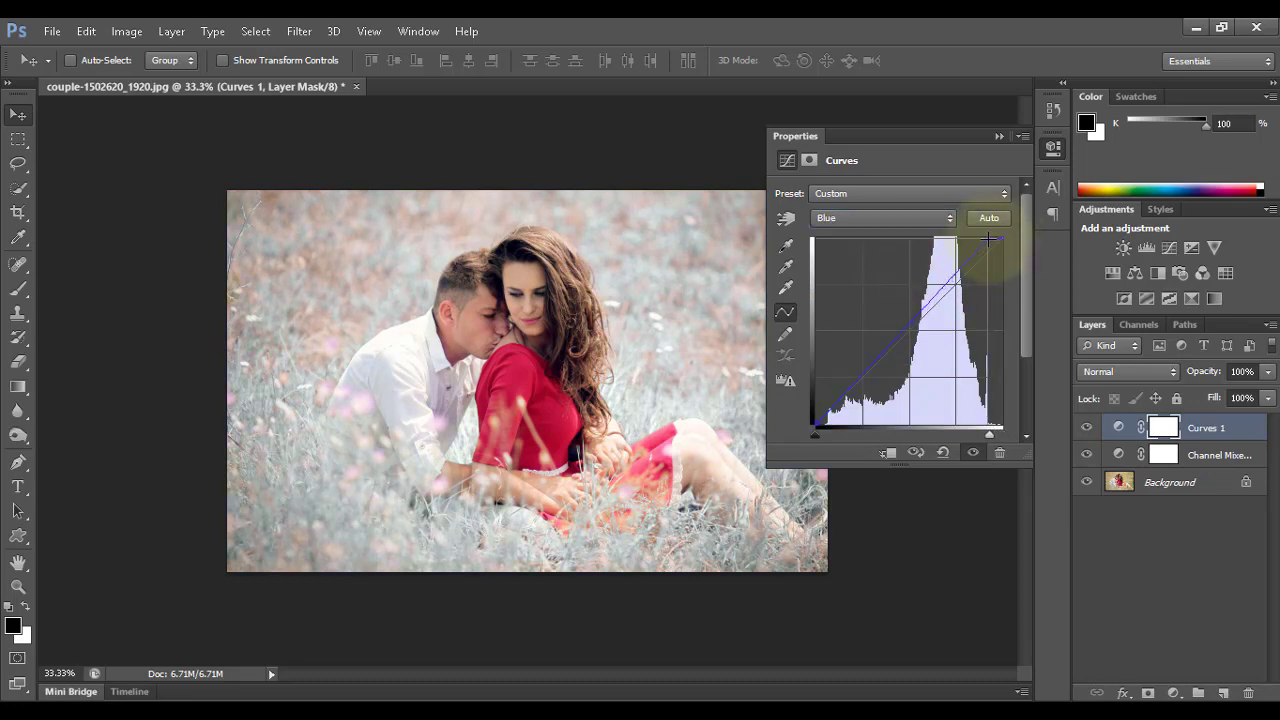
mouse_move(819, 422)
mouse_down()
mouse_move(855, 430)
mouse_move(828, 428)
mouse_up()
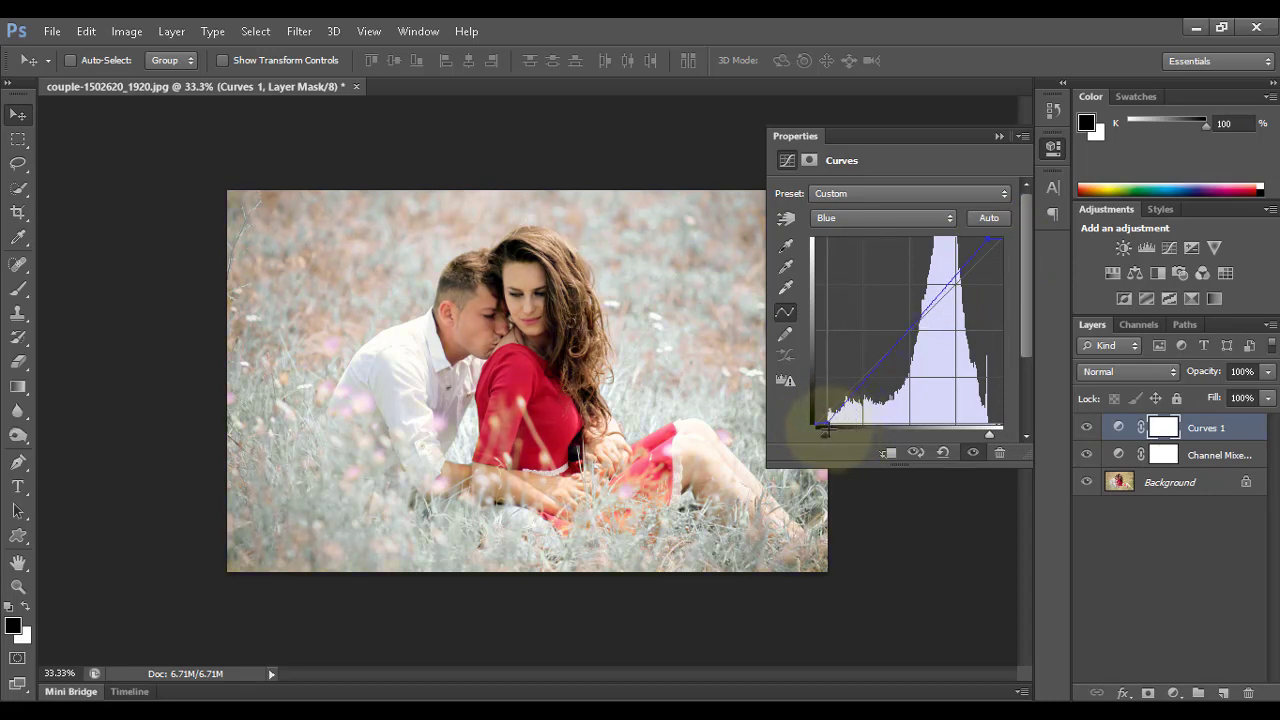
Refine the Red channel's curve by moving its black point slightly further inward and readjusting its white point.
click(930, 217)
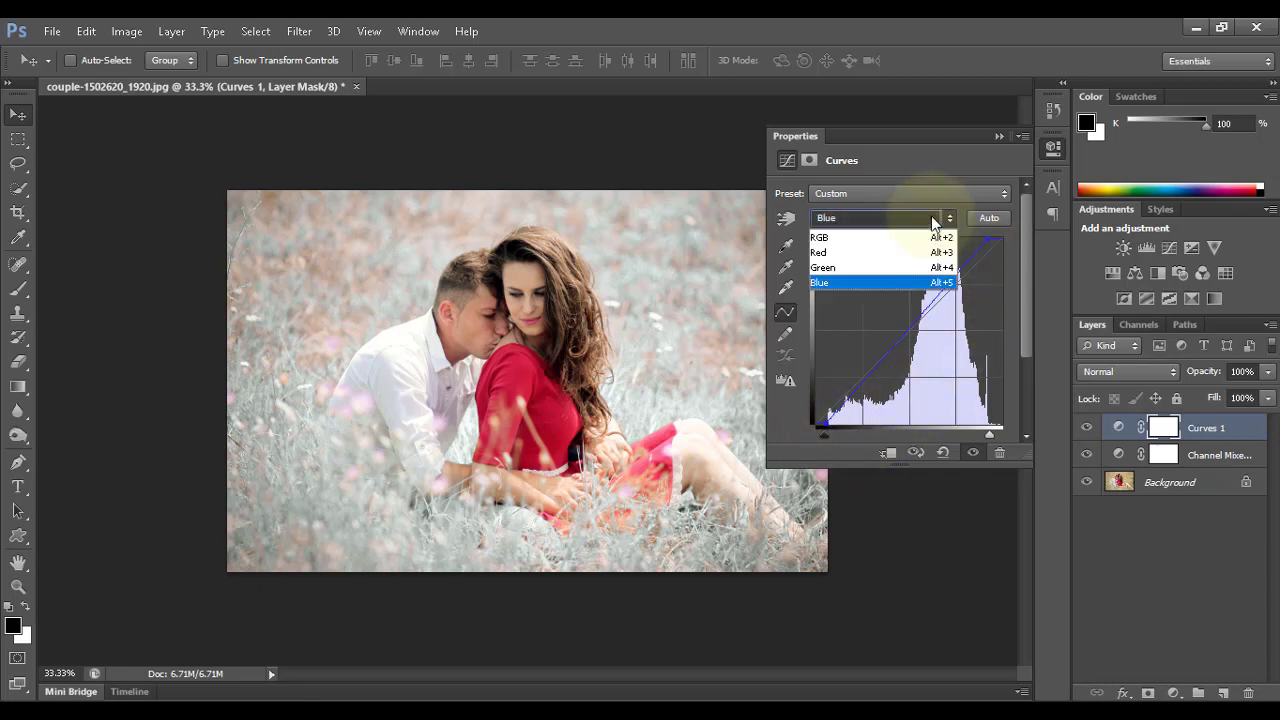
click(916, 252)
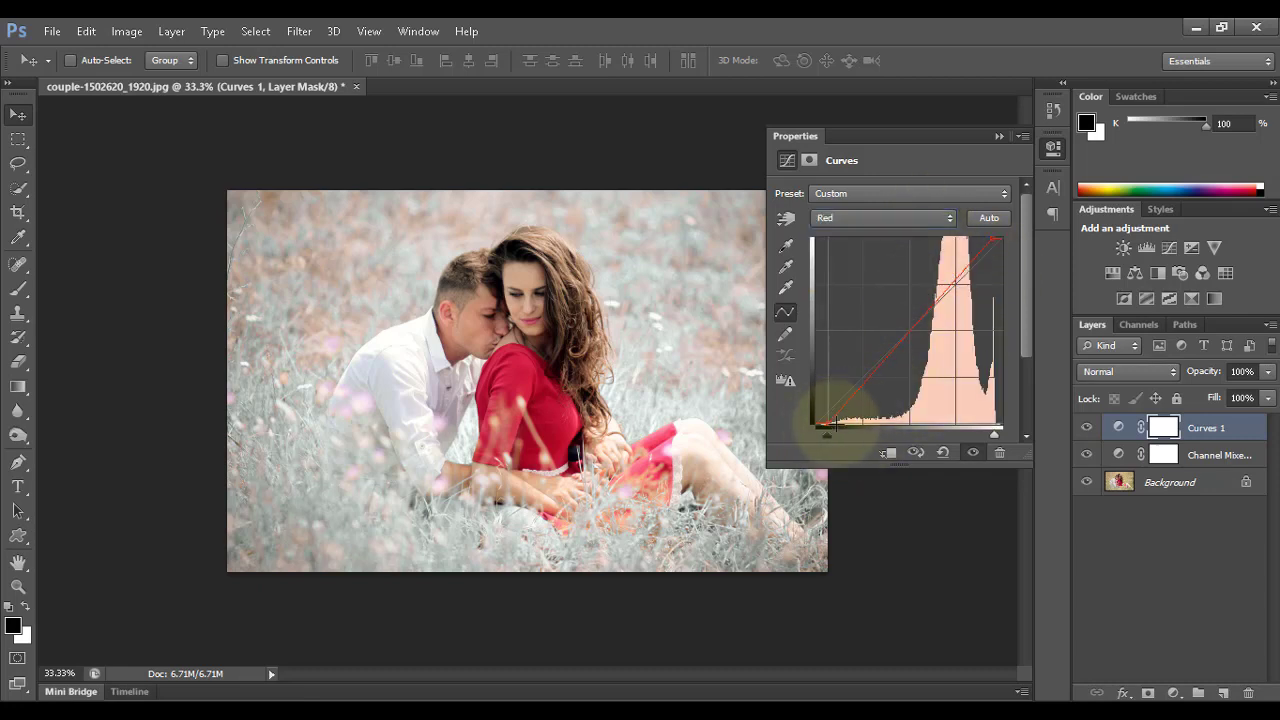
drag(827, 426, 828, 425)
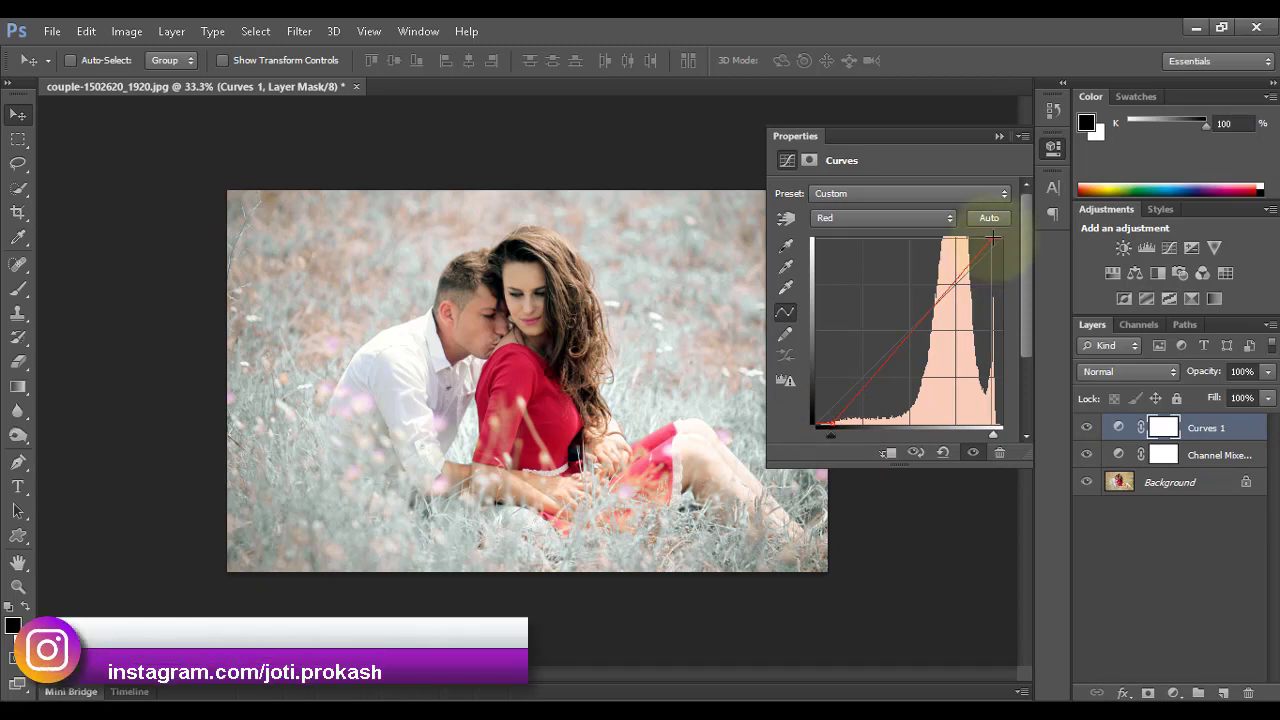
drag(993, 236, 990, 240)
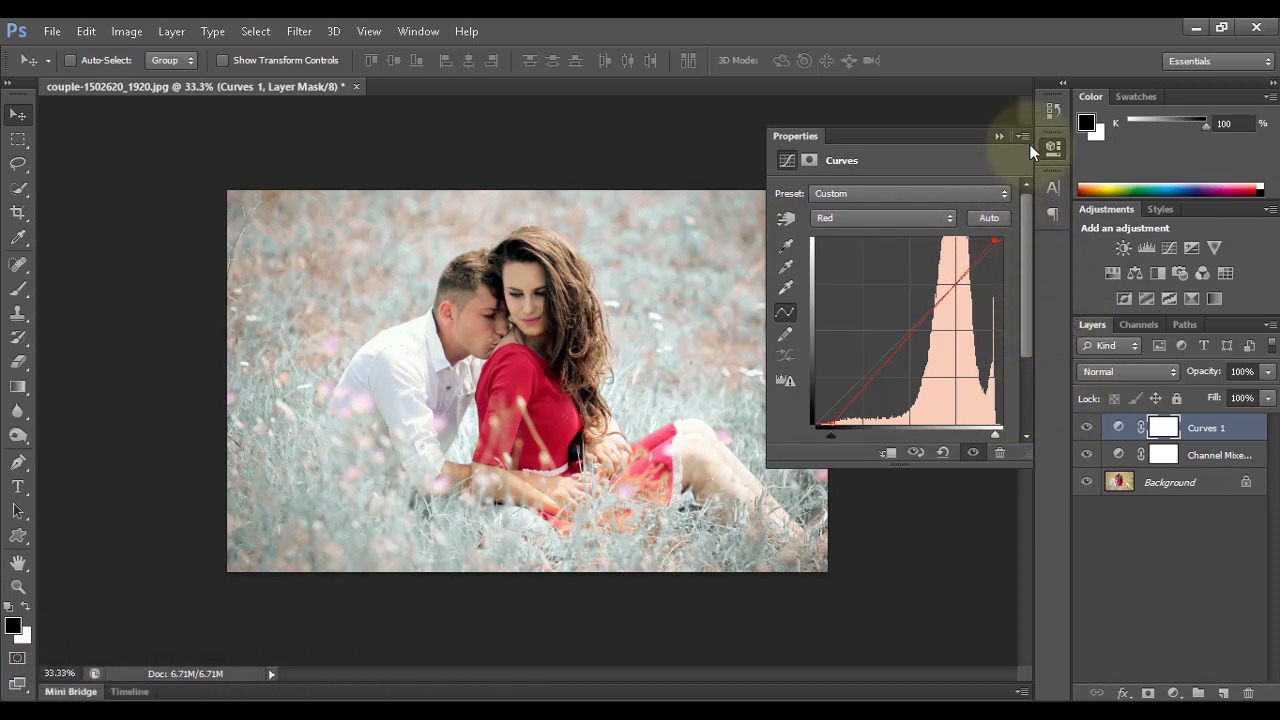
Brighten the midtones by raising the middle of the composite RGB curve slightly, and collapse the Curves settings.
click(932, 217)
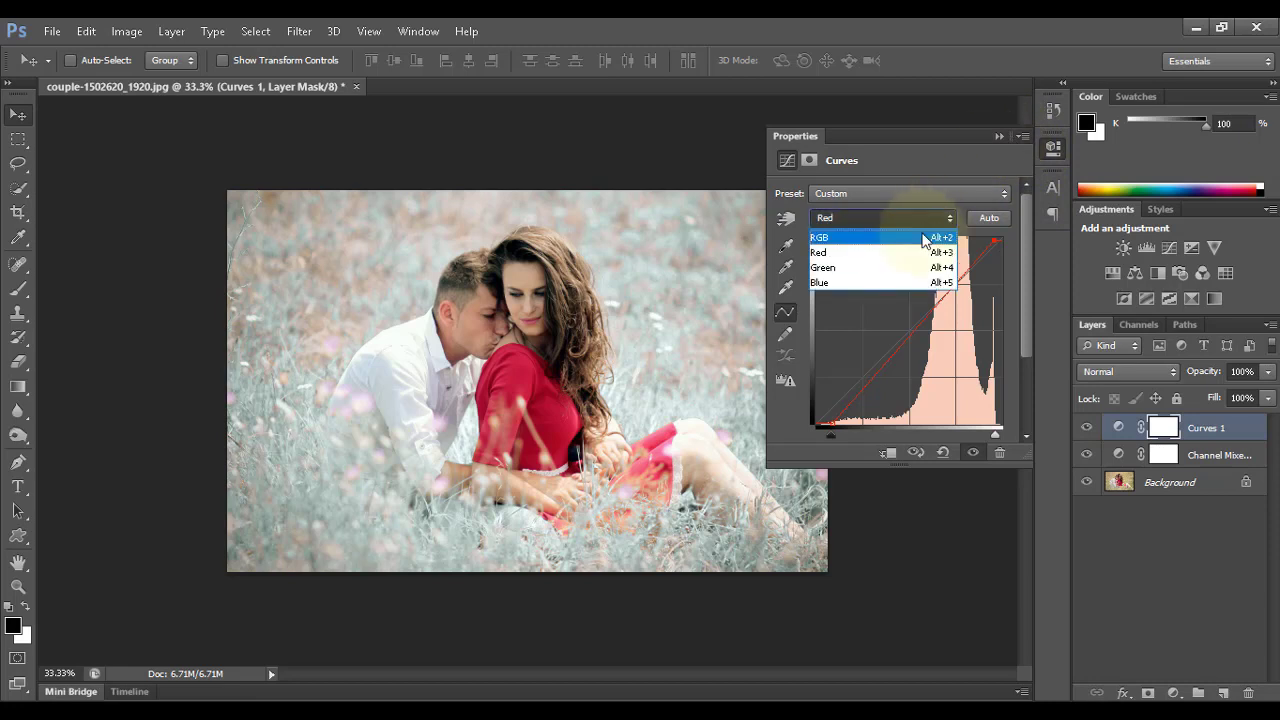
click(922, 233)
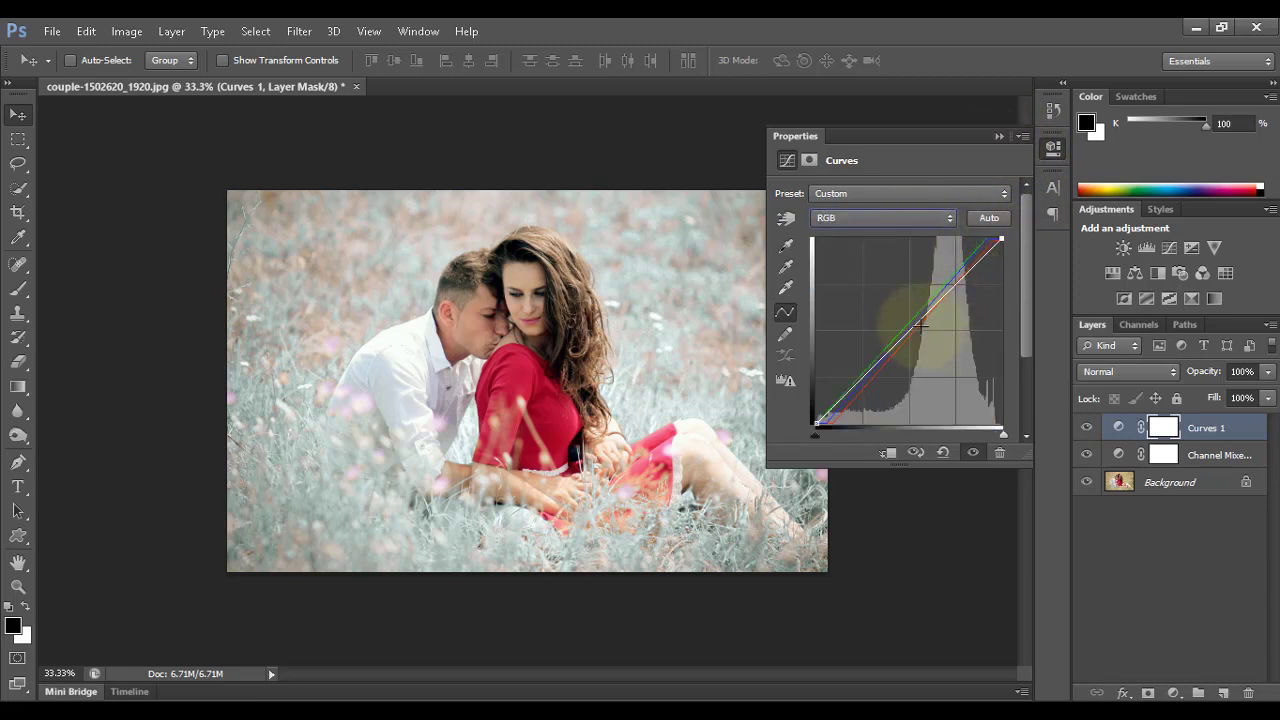
drag(913, 323, 901, 326)
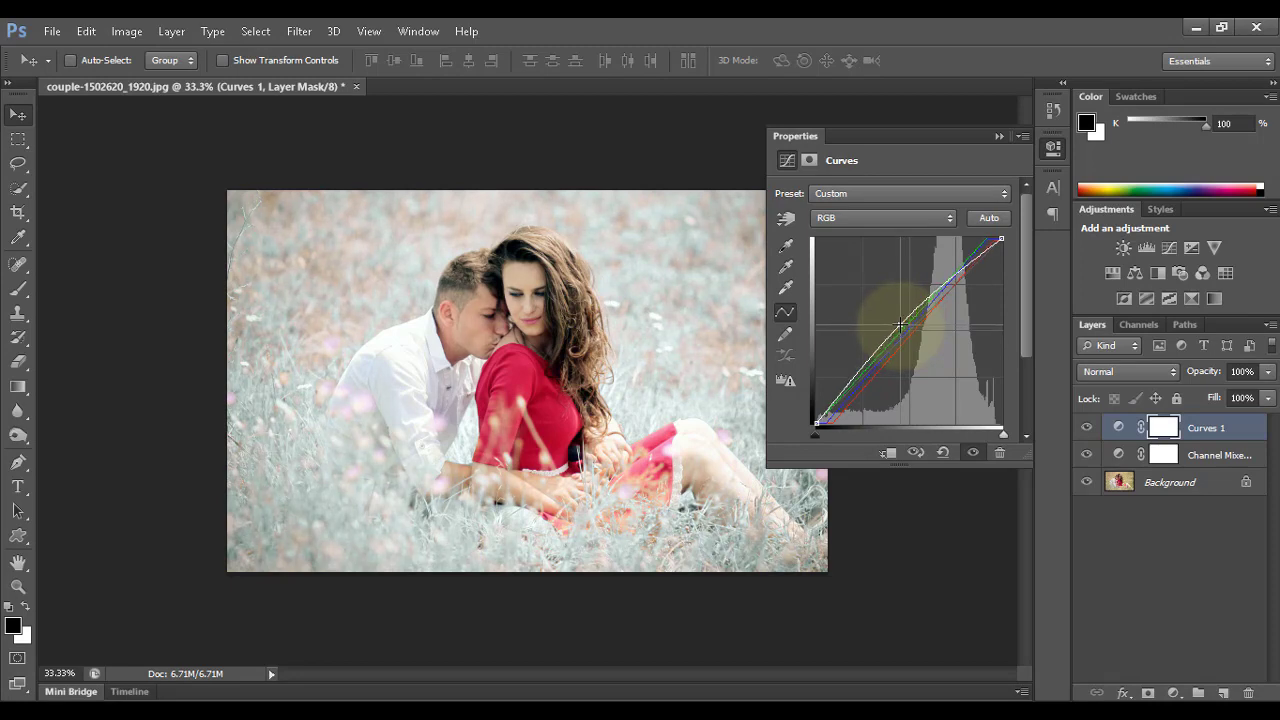
drag(901, 323, 904, 322)
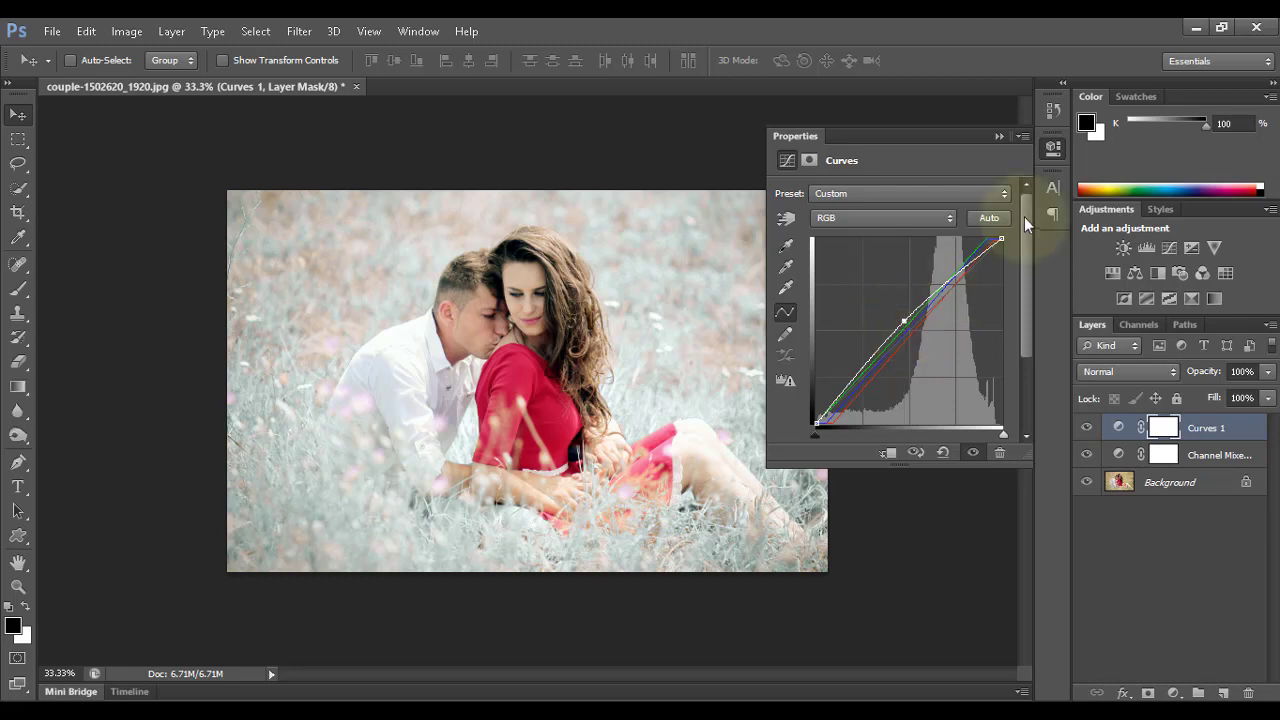
click(998, 137)
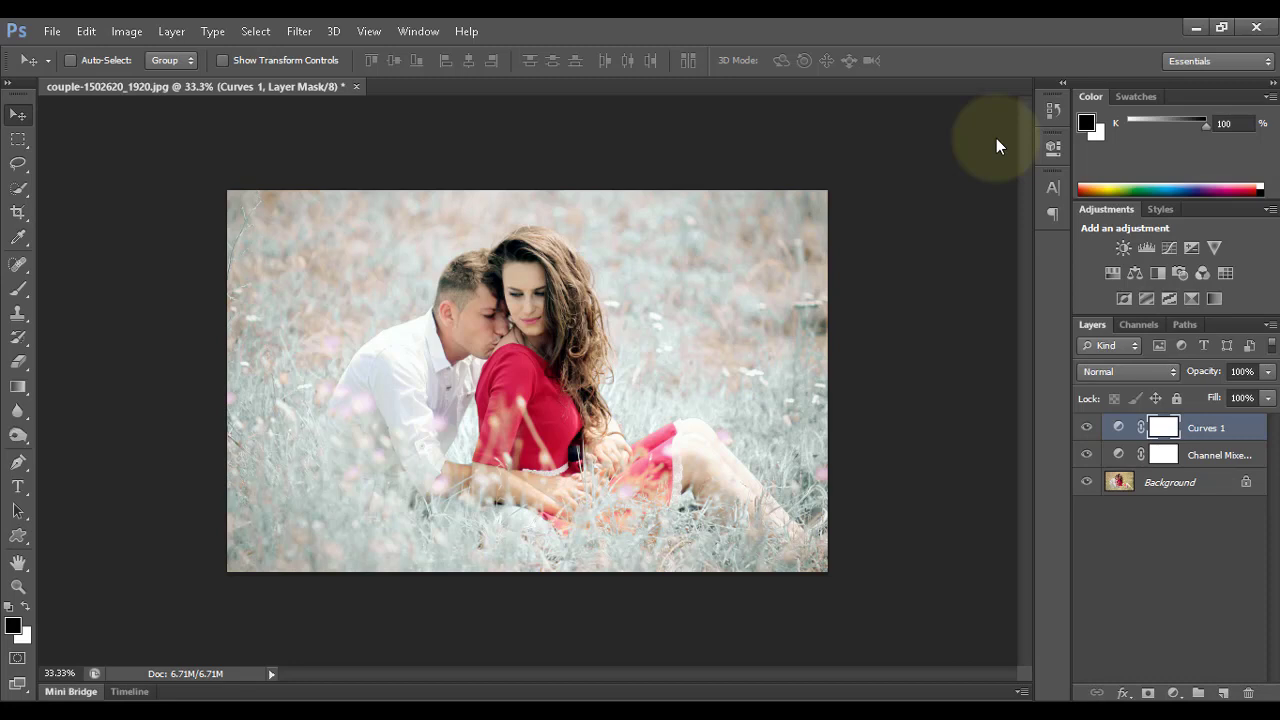
Add a Brightness/Contrast adjustment layer with contrast raised to about 28, and collapse its settings.
click(1172, 692)
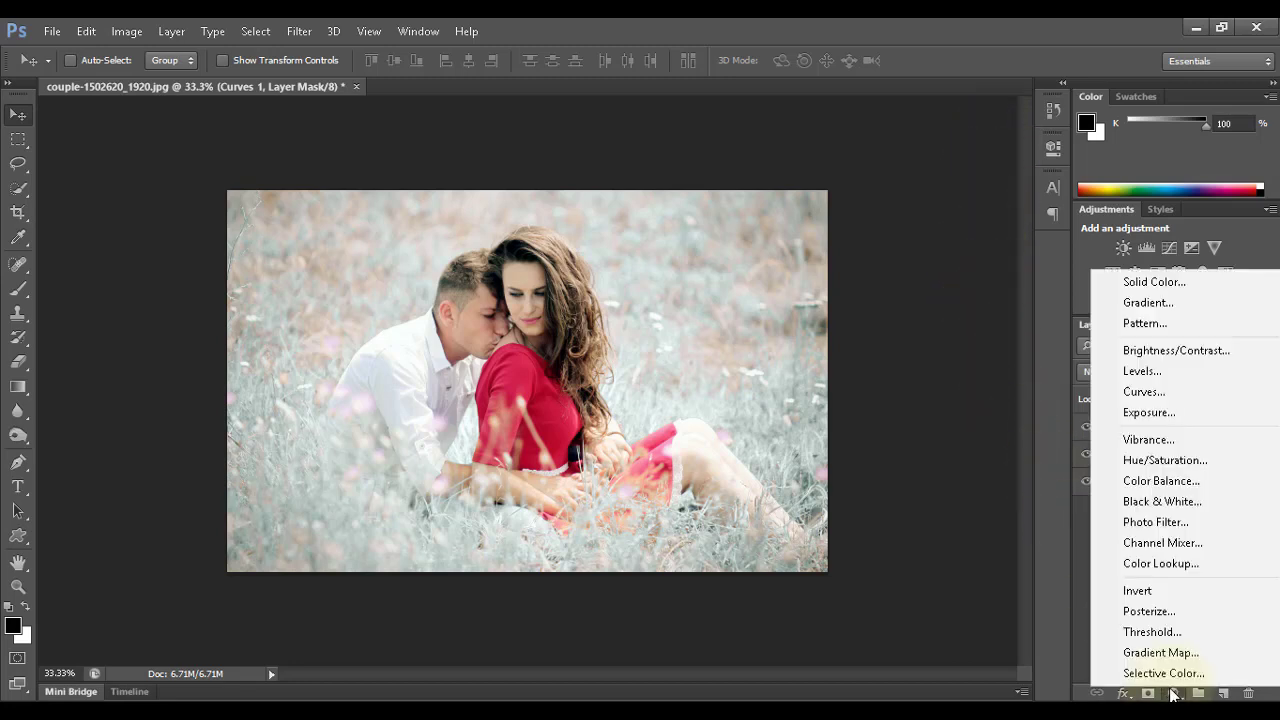
click(1187, 355)
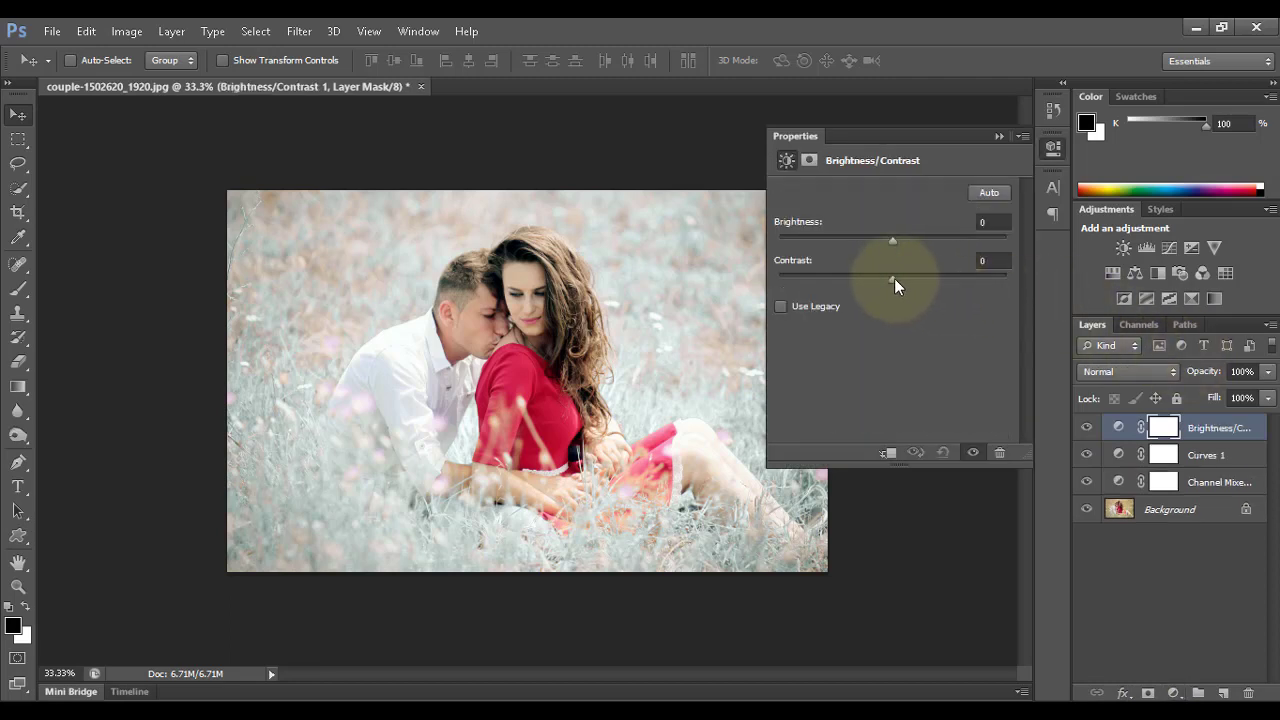
drag(894, 278, 924, 278)
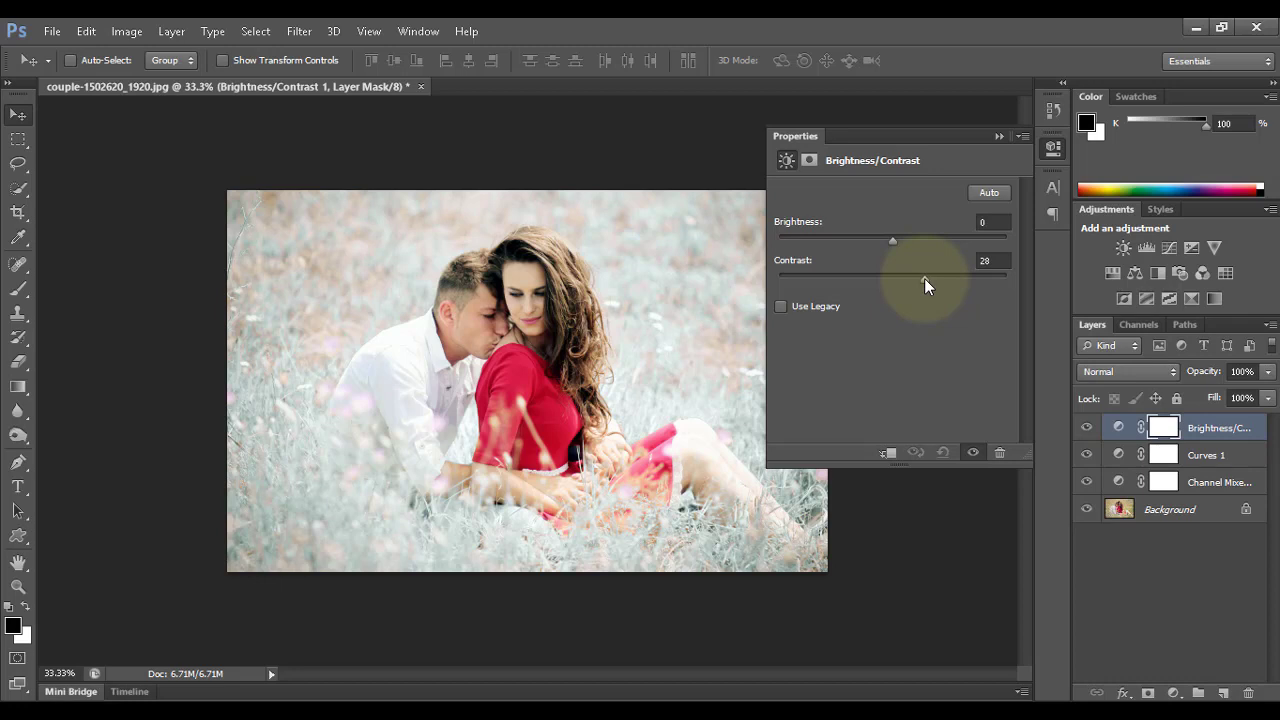
drag(926, 278, 926, 278)
click(999, 136)
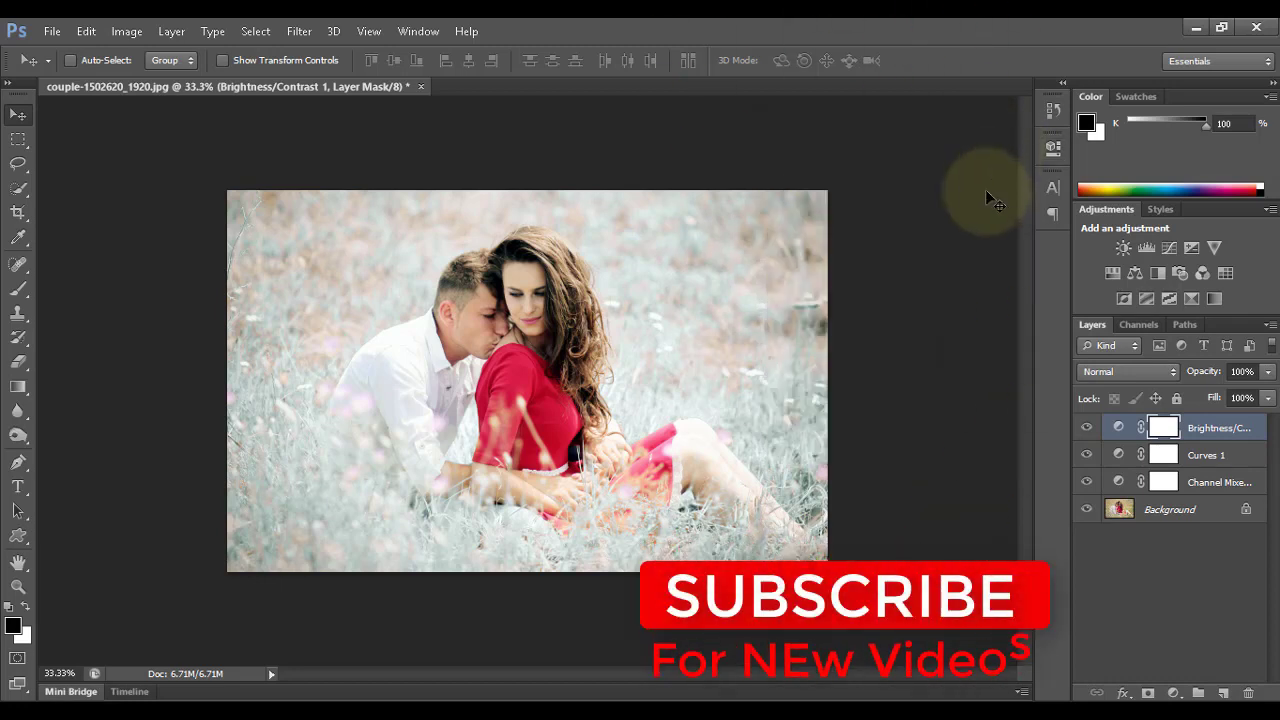
Create a new empty layer on top and draw a large rectangular marquee selection around the couple, inset from the photo's edges.
click(1223, 692)
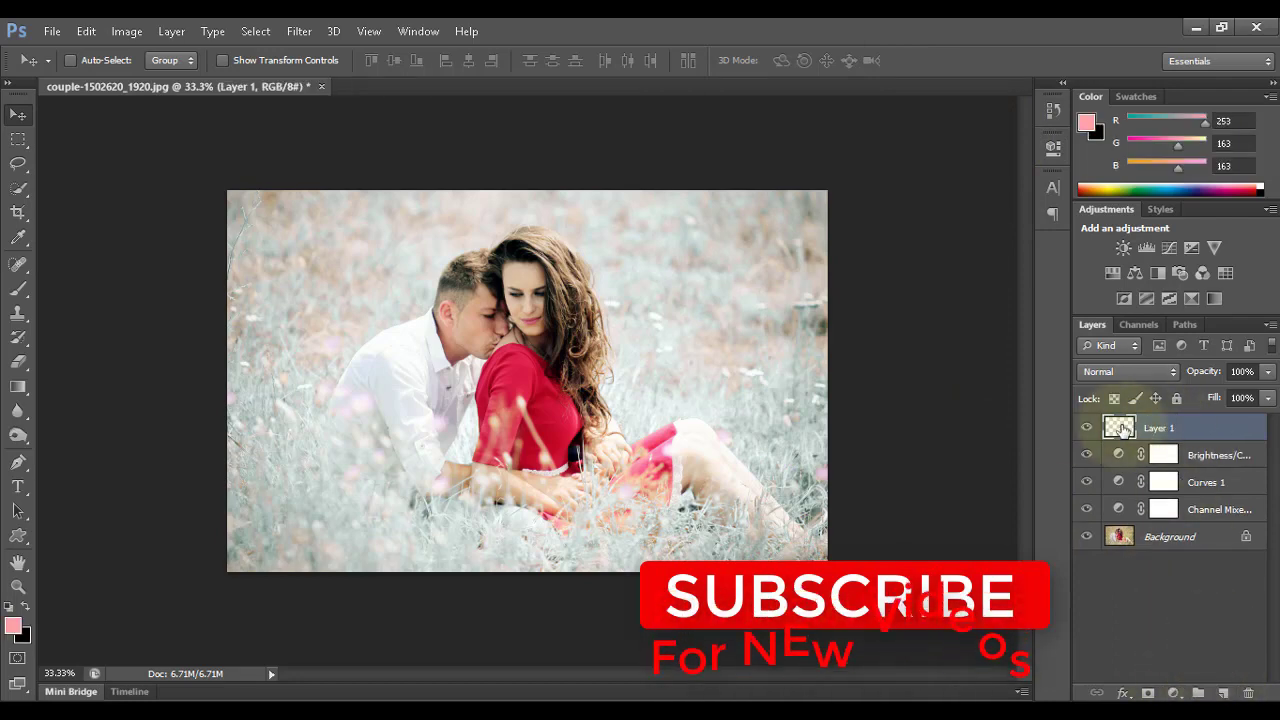
click(18, 139)
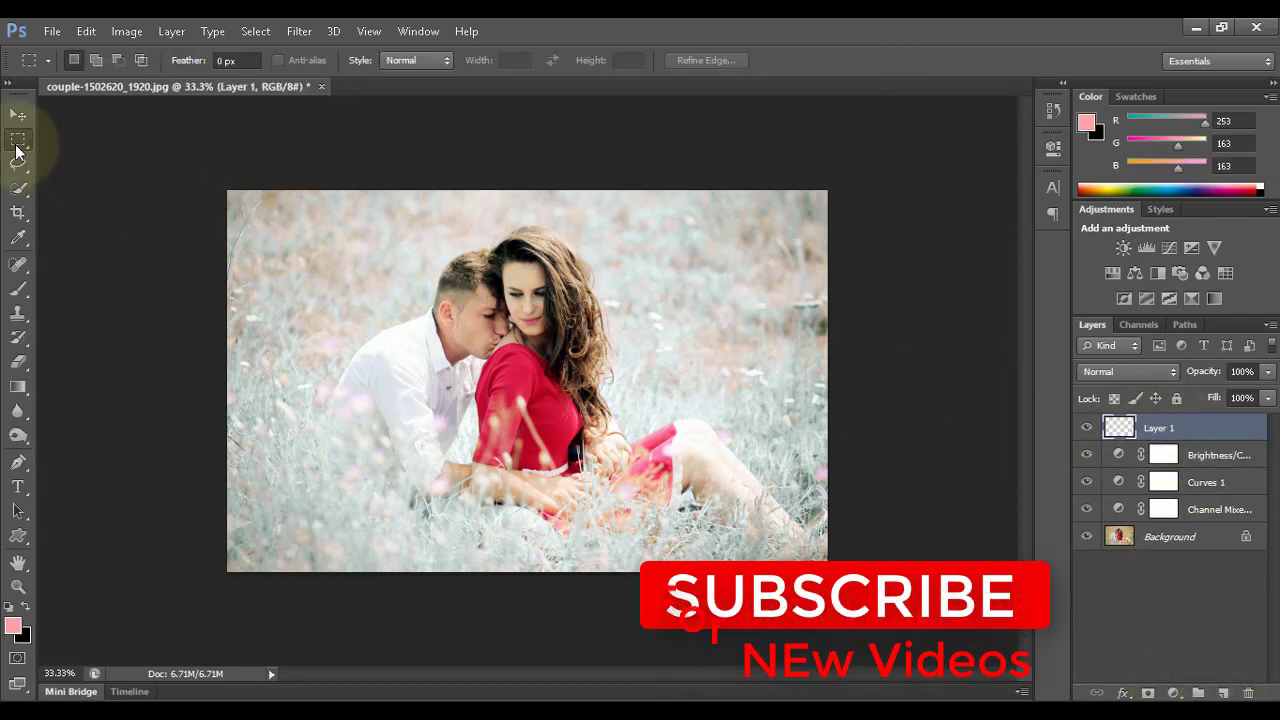
drag(295, 231, 537, 369)
click(674, 443)
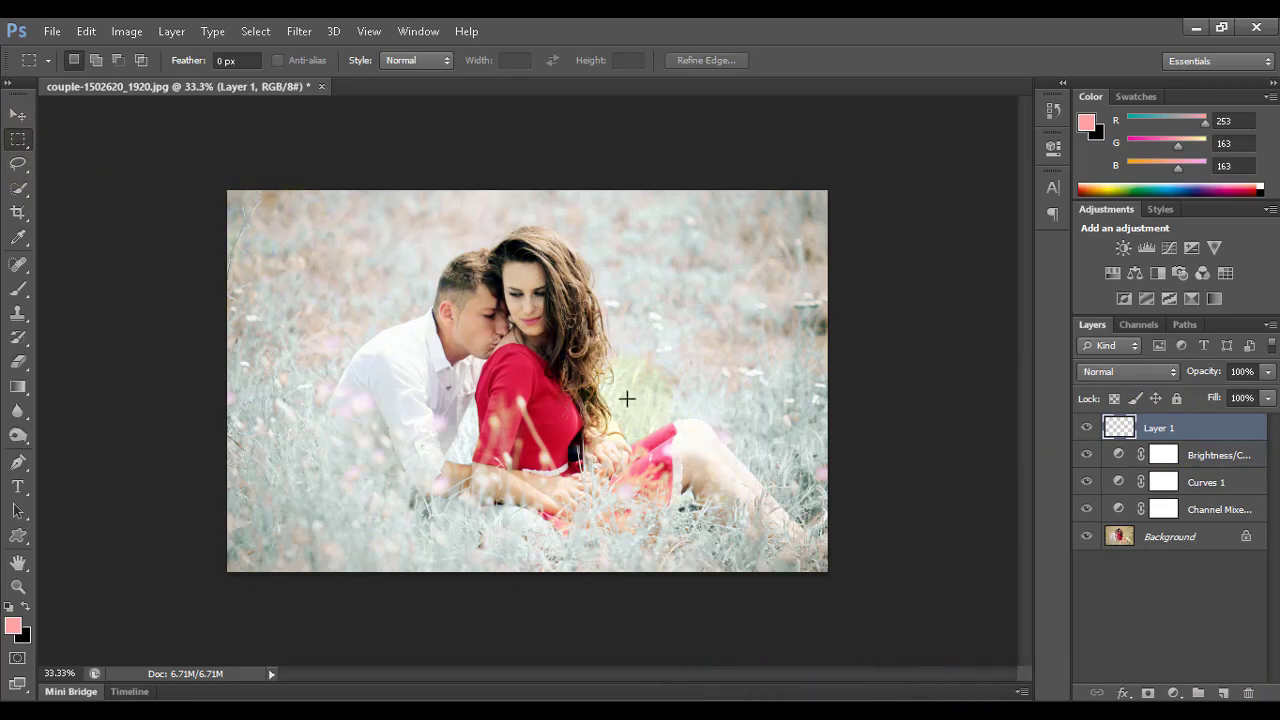
drag(289, 232, 765, 524)
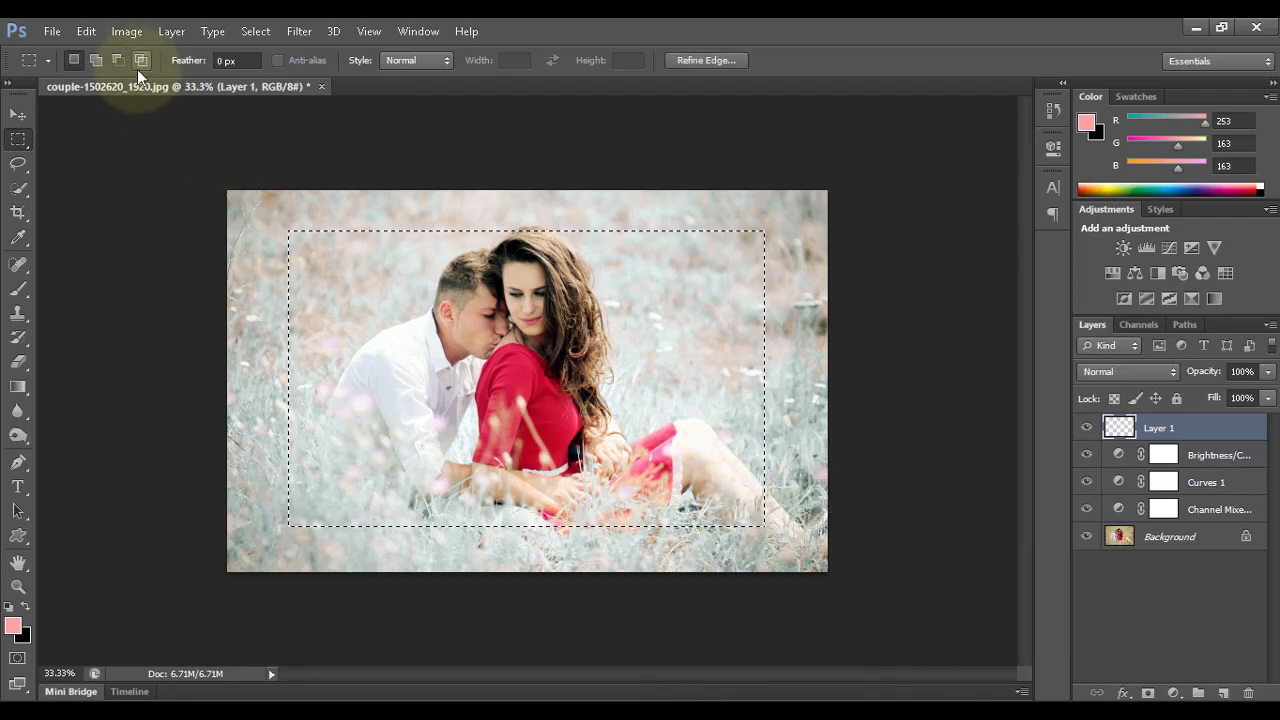
Fill the rectangular selection on the new layer with Black in Normal mode at 100% opacity.
click(101, 31)
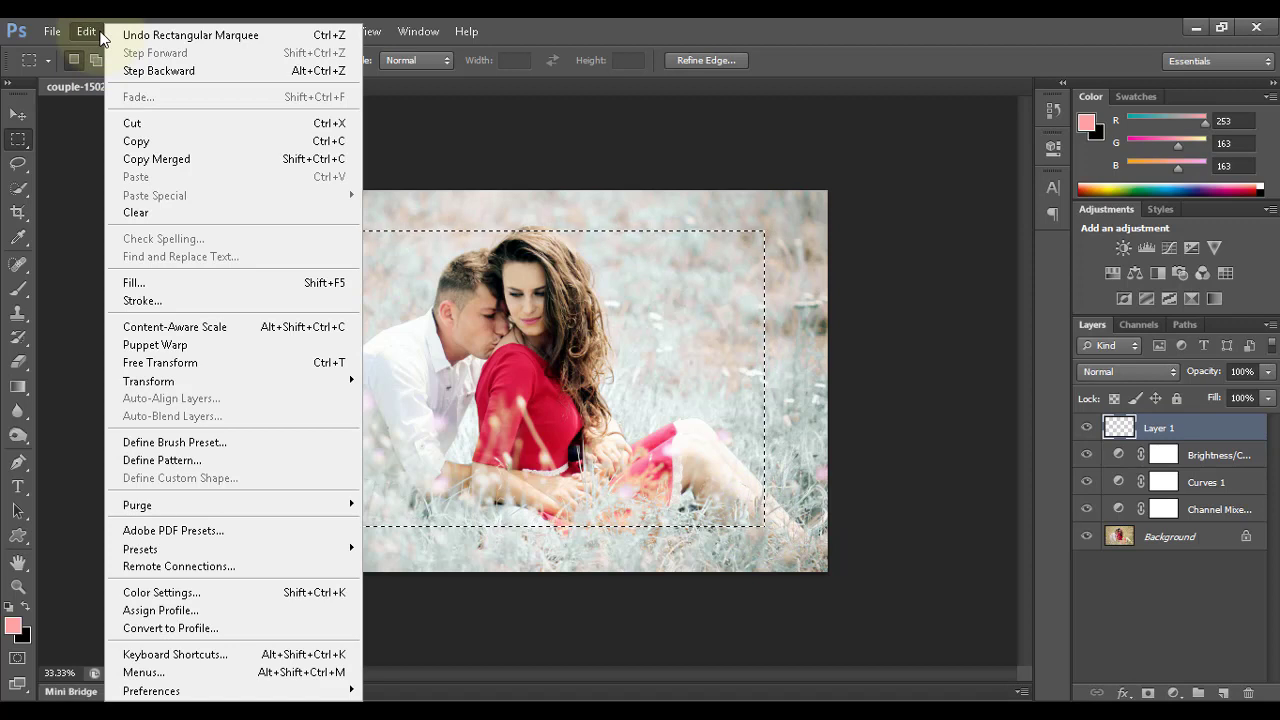
click(150, 279)
click(594, 233)
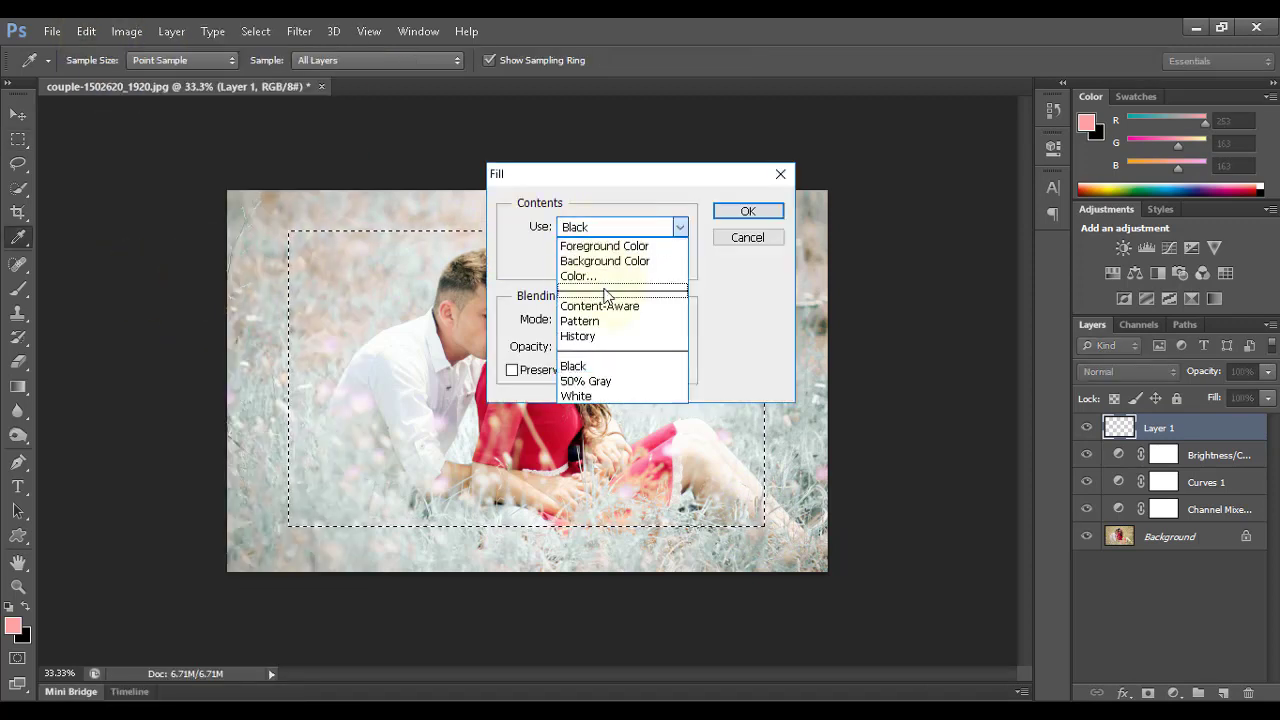
click(579, 367)
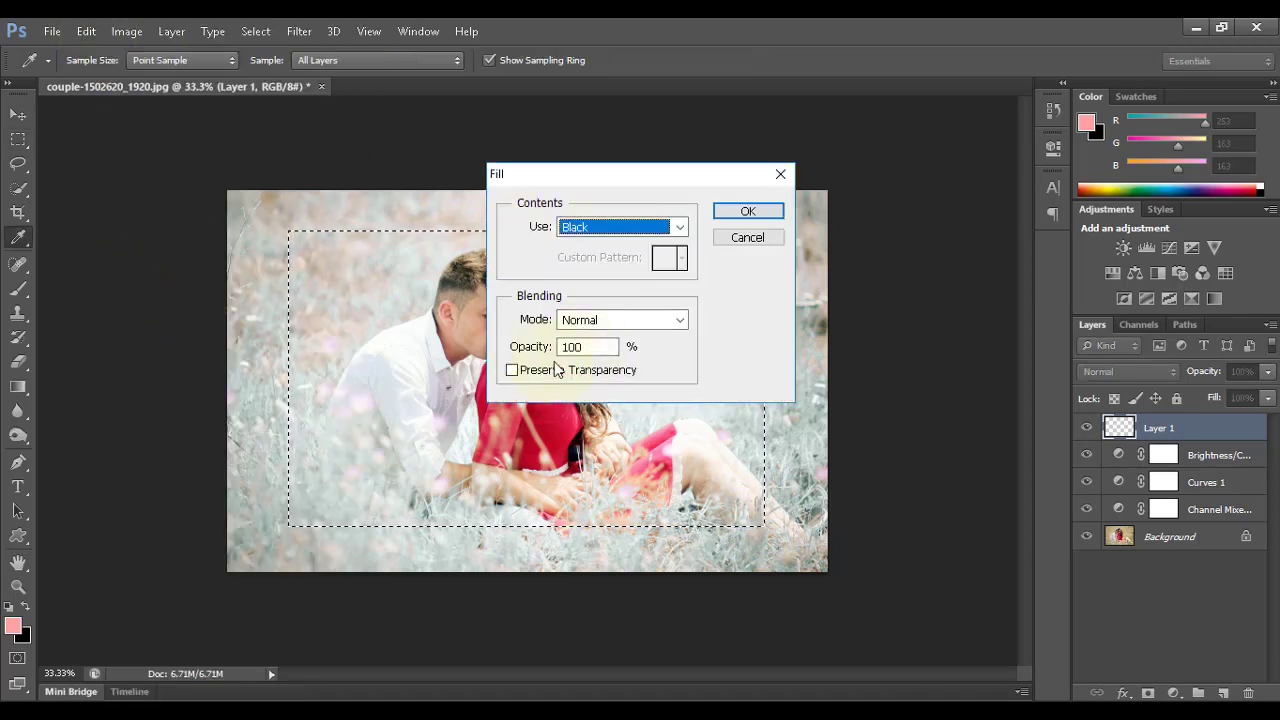
click(746, 213)
key(m)
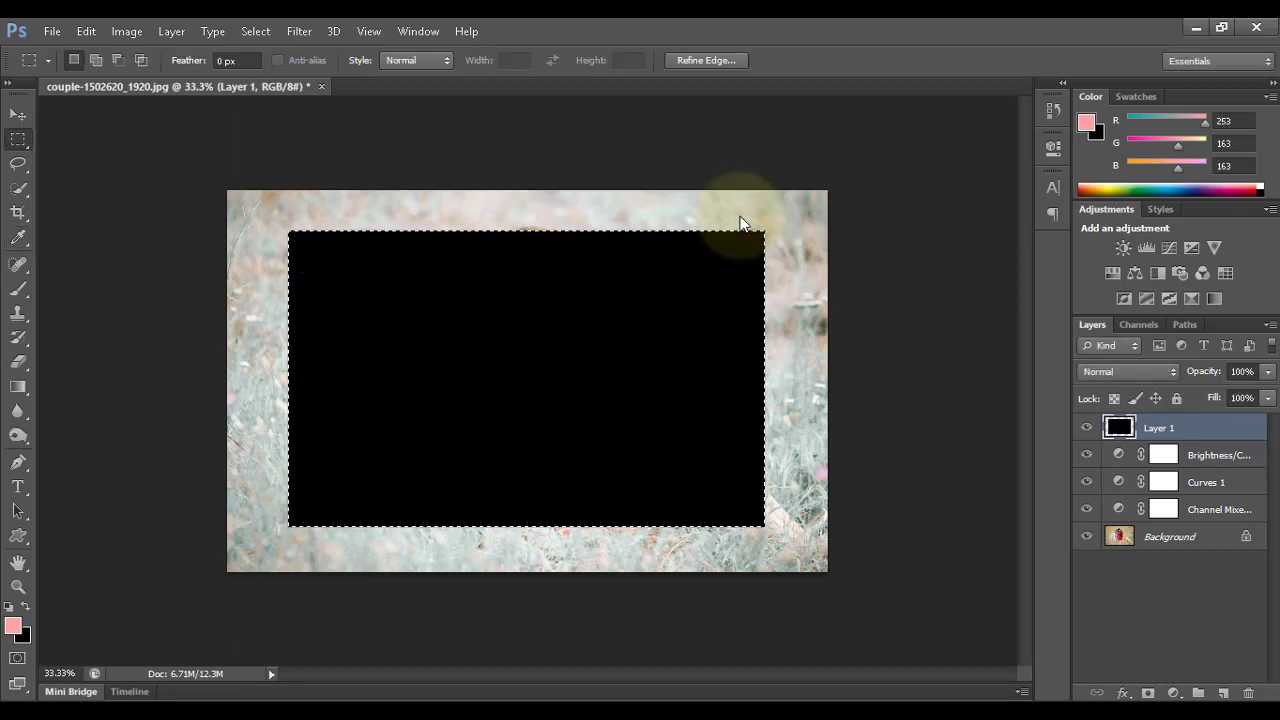
Add monochromatic Gaussian noise at 125% to the black rectangle on the top layer.
click(295, 33)
mouse_move(414, 254)
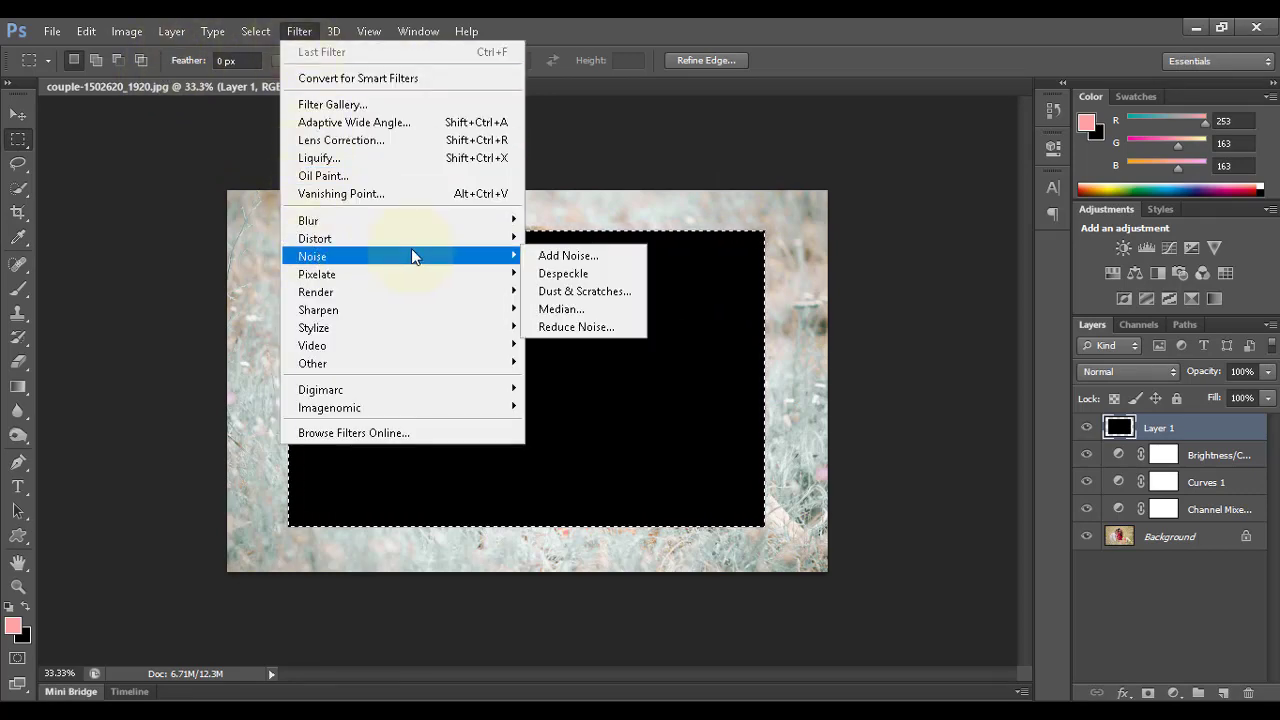
click(568, 256)
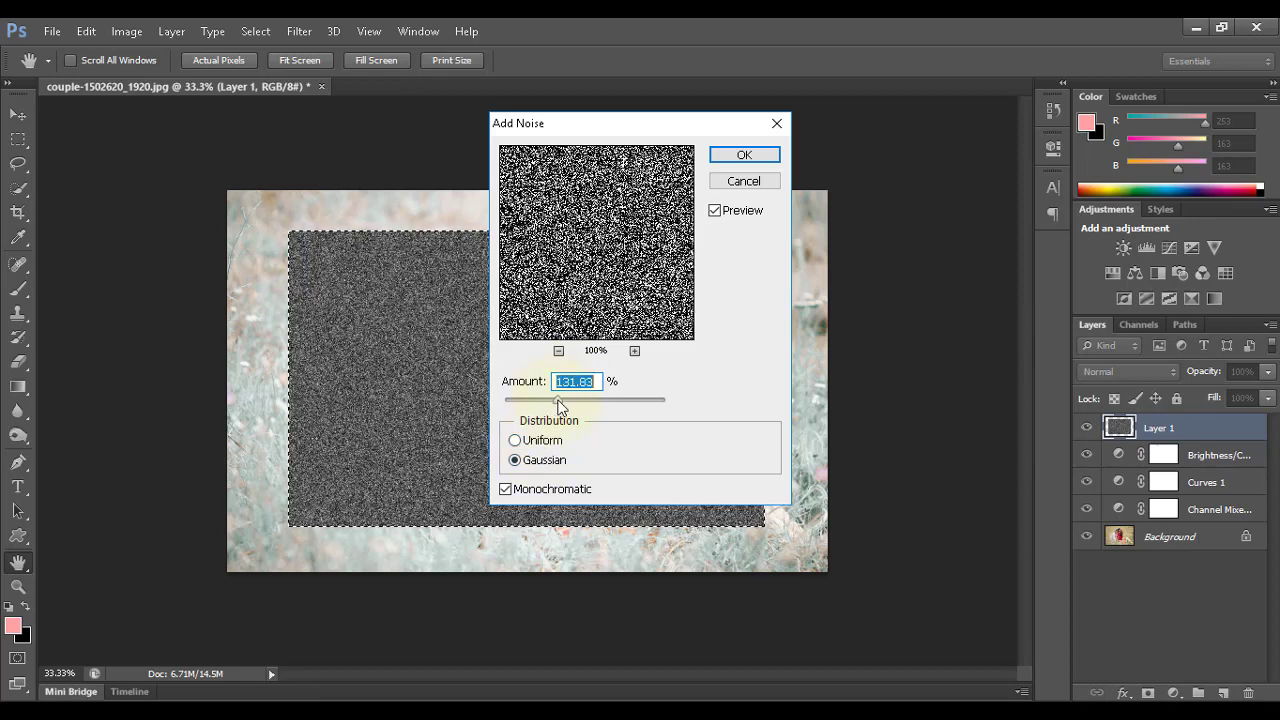
drag(548, 399, 599, 378)
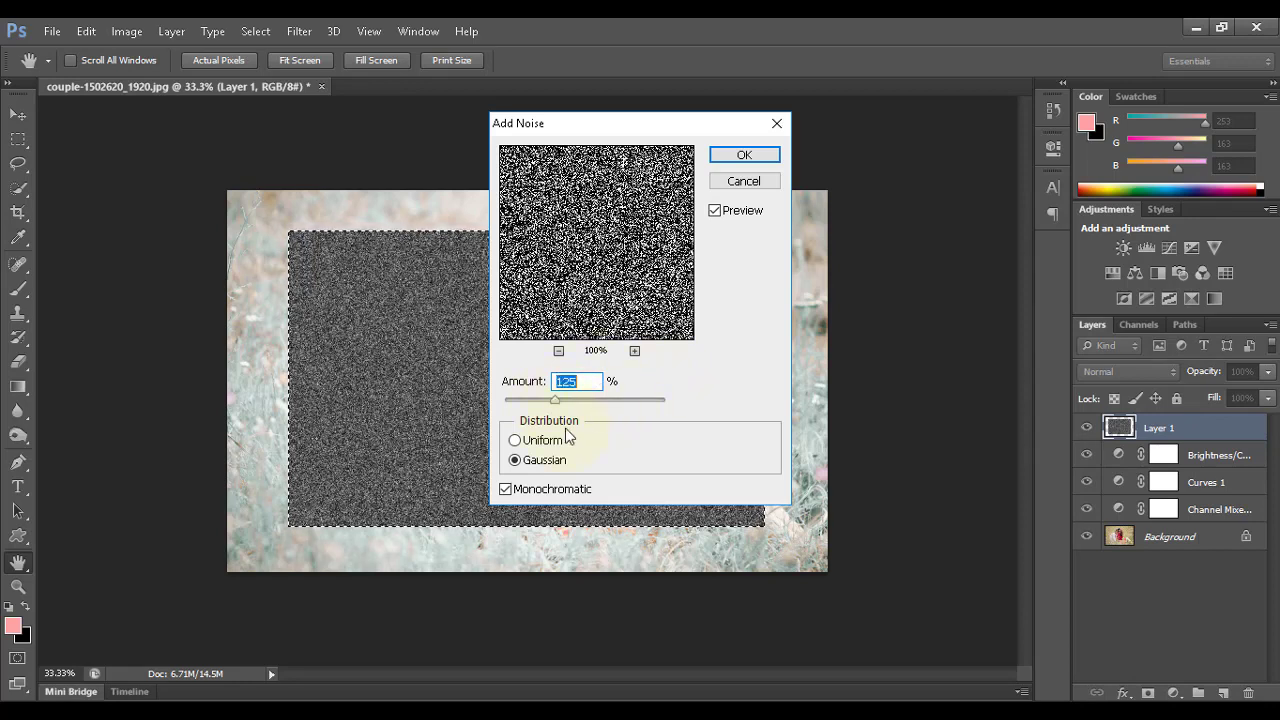
click(530, 461)
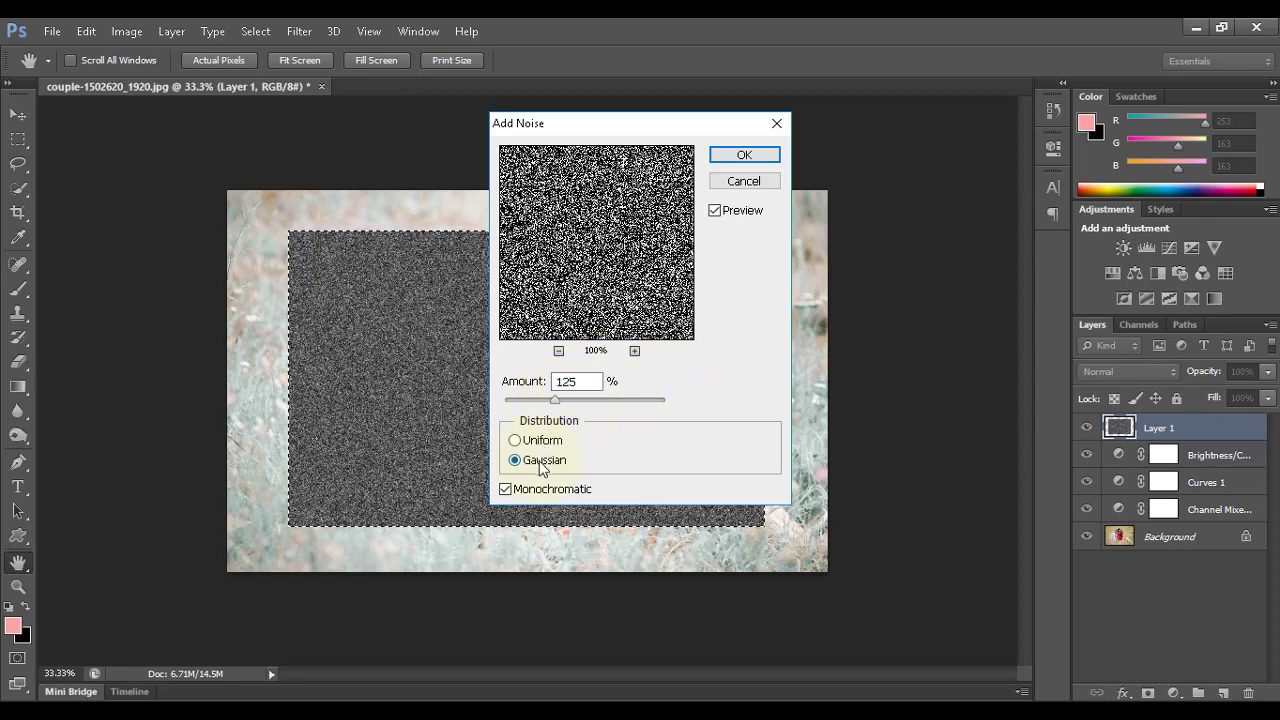
click(744, 156)
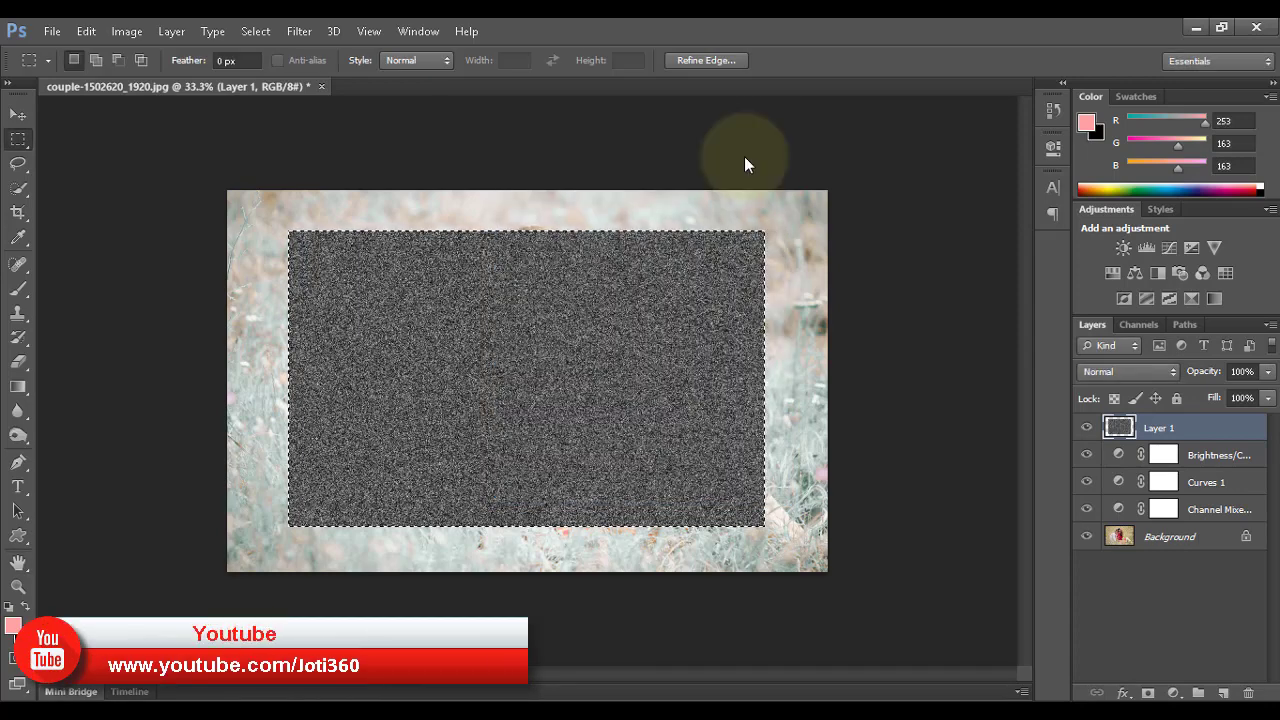
Soften the noise-filled rectangle with a Gaussian Blur of 3 pixels radius.
click(299, 33)
mouse_move(333, 230)
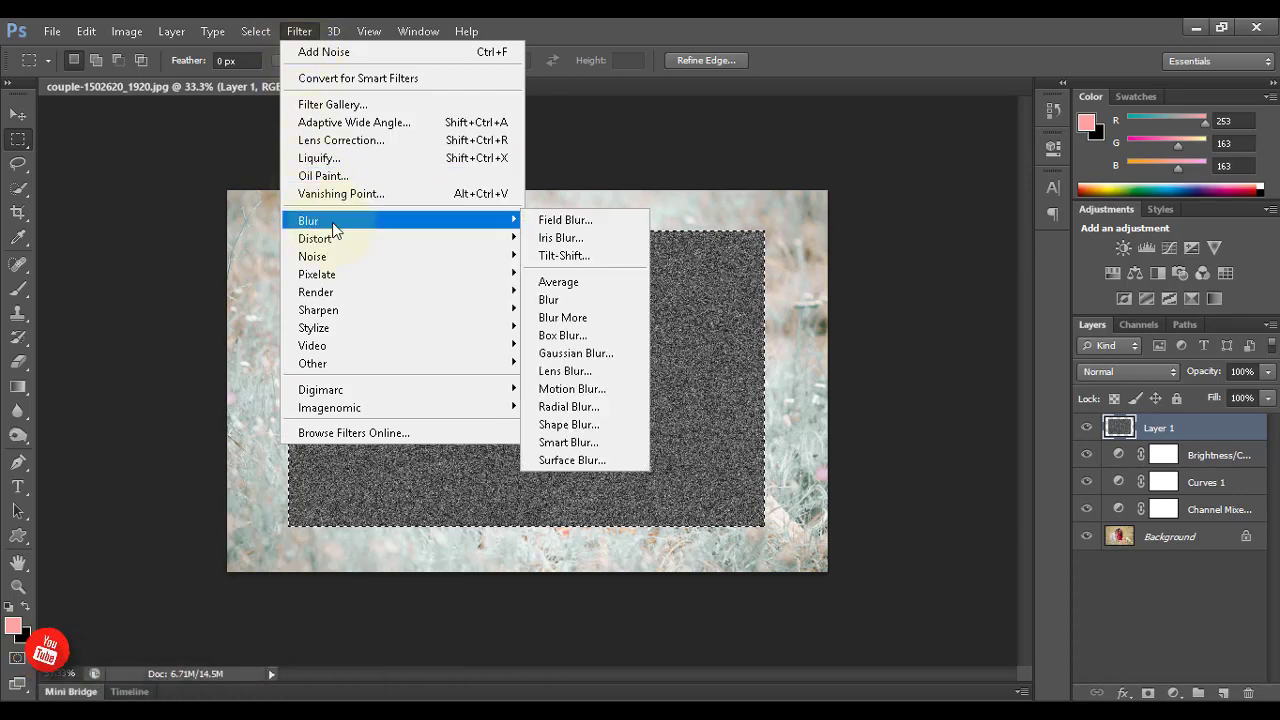
click(576, 353)
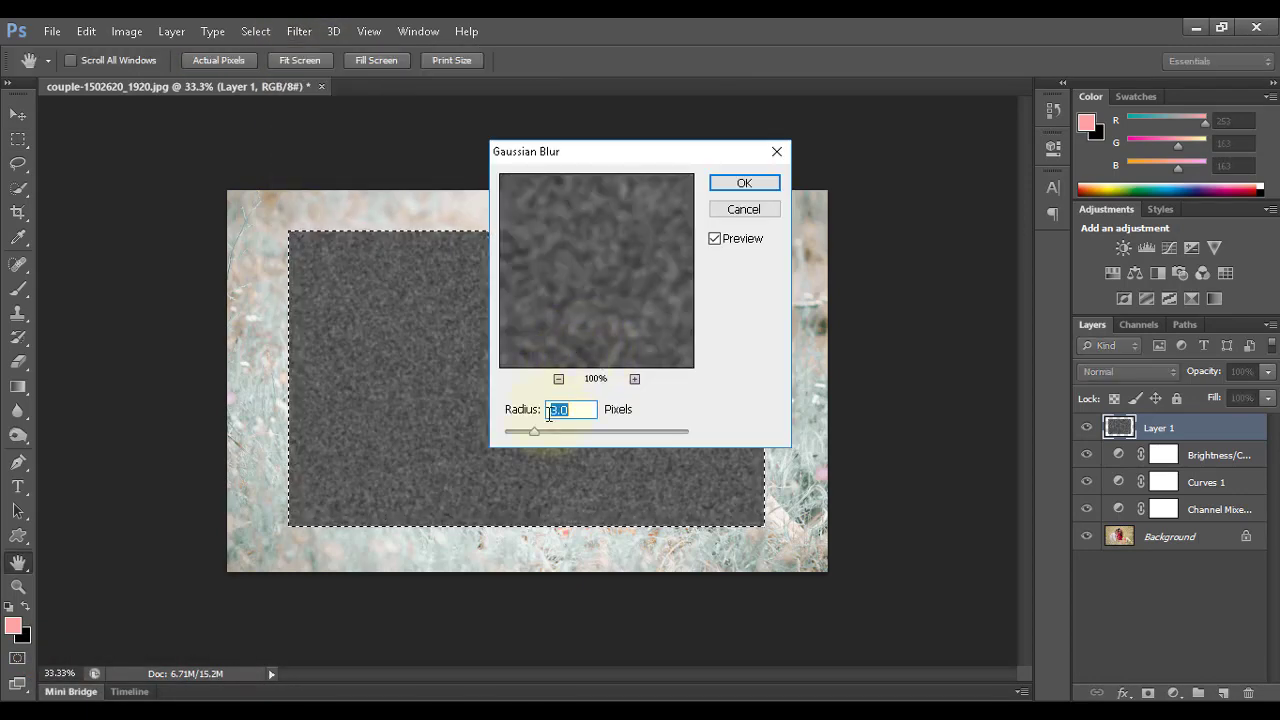
text(30)
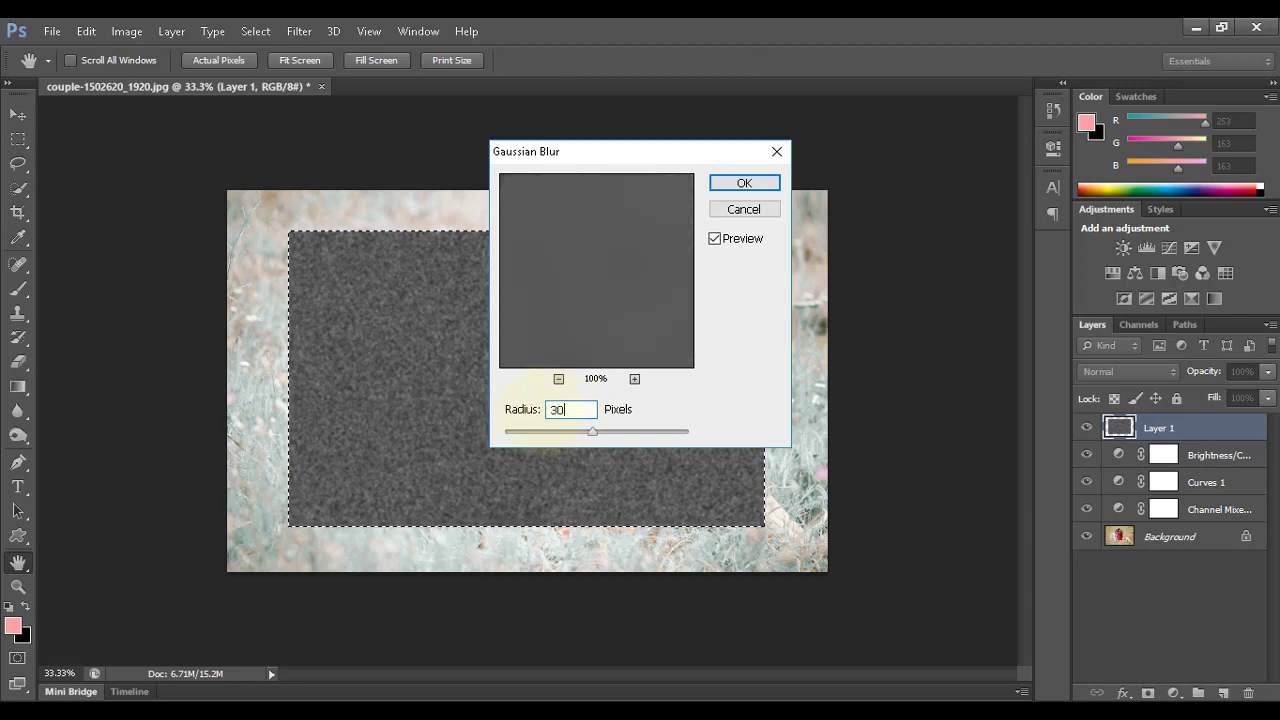
key(BackSpace)
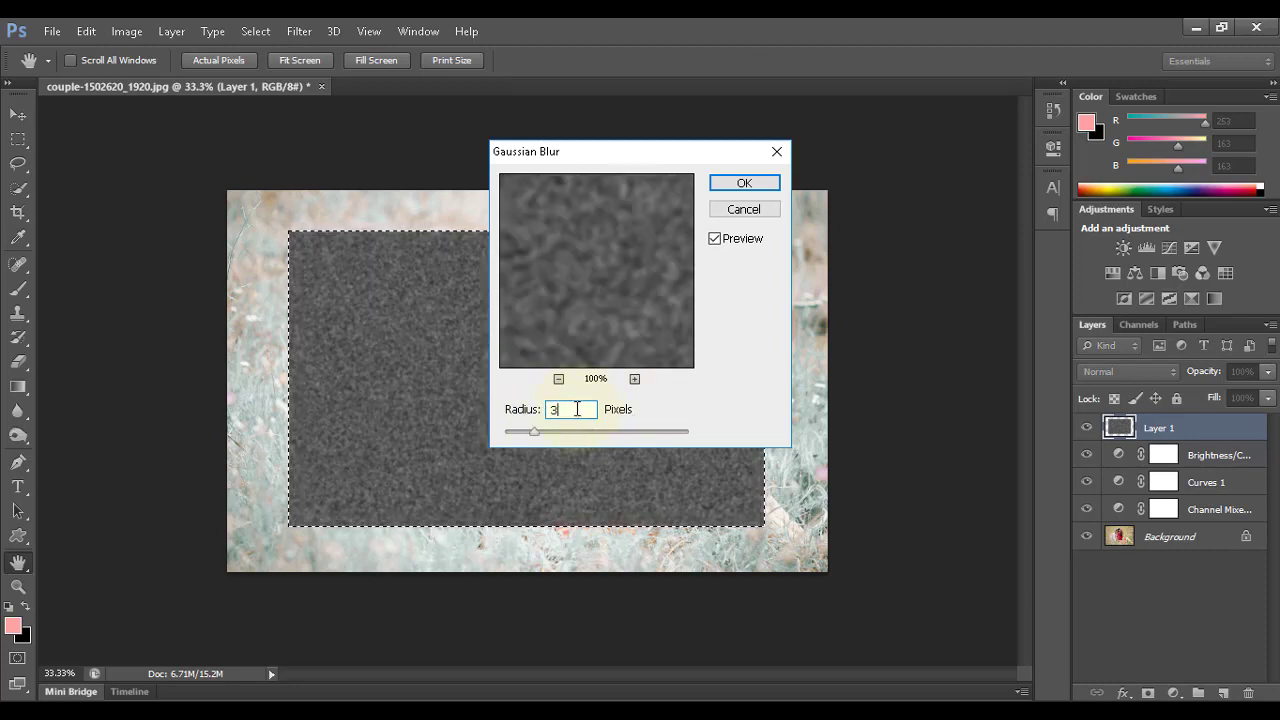
click(737, 188)
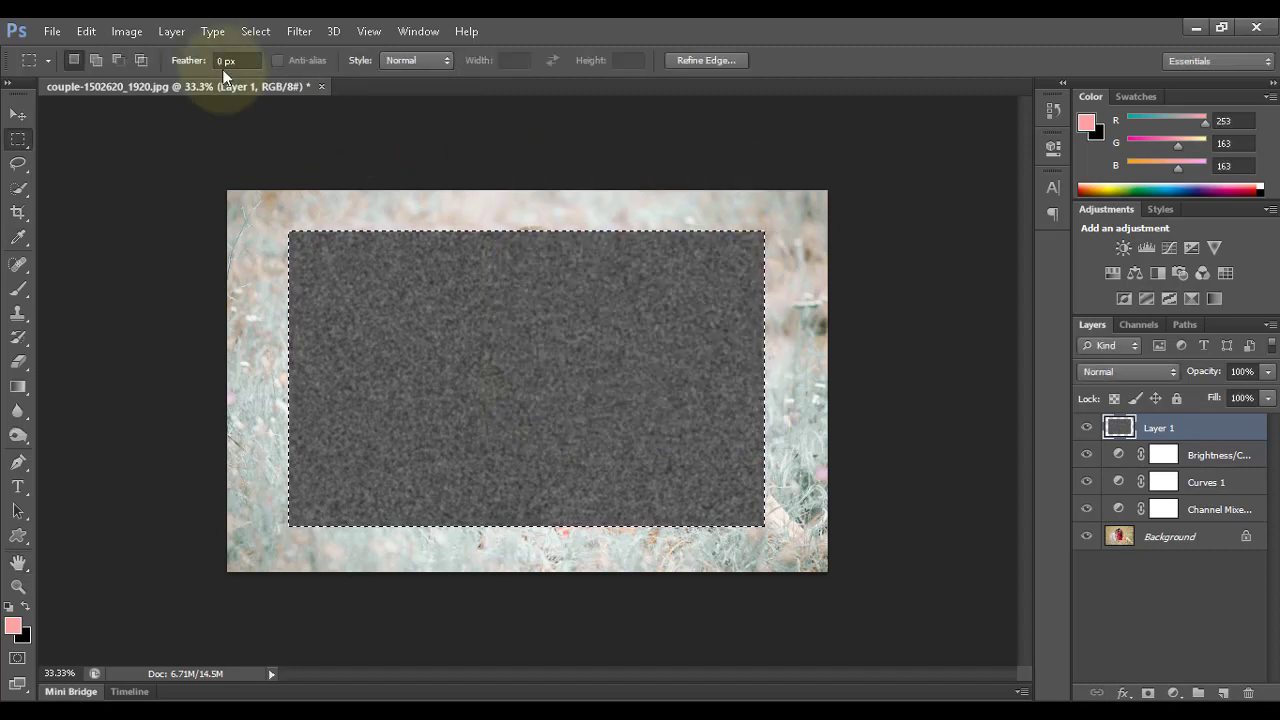
click(210, 31)
mouse_move(306, 37)
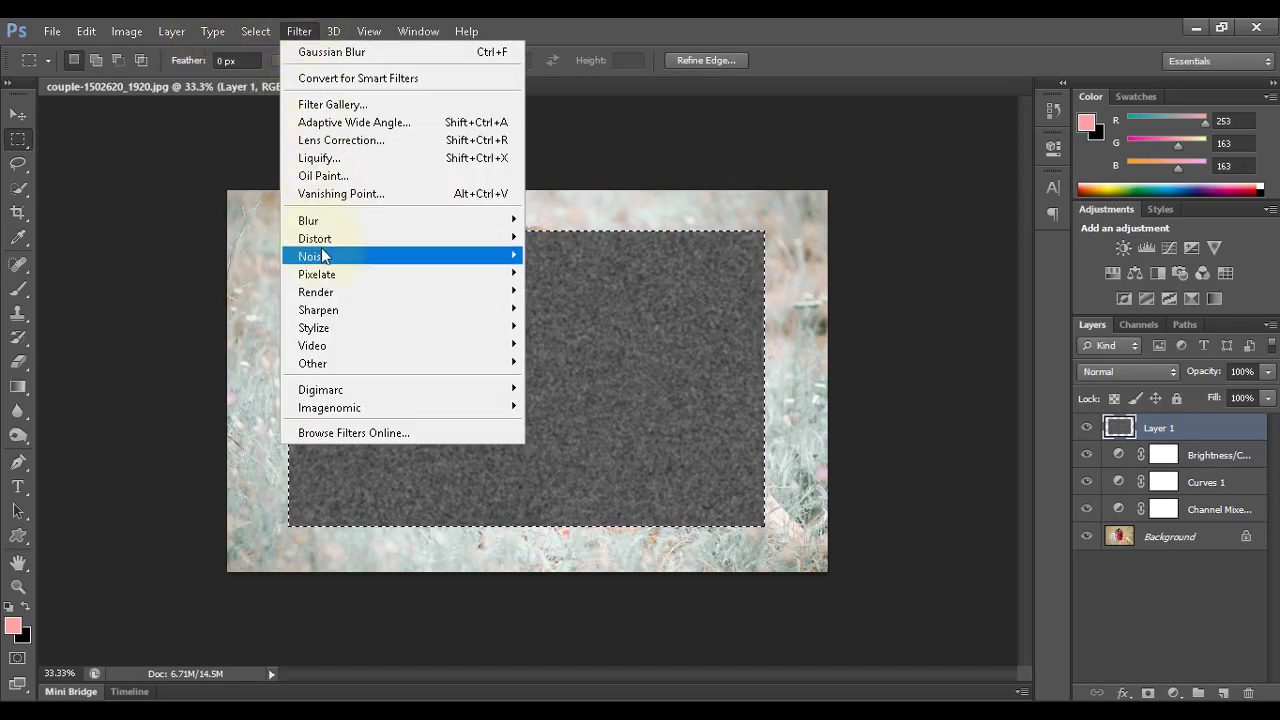
mouse_move(338, 227)
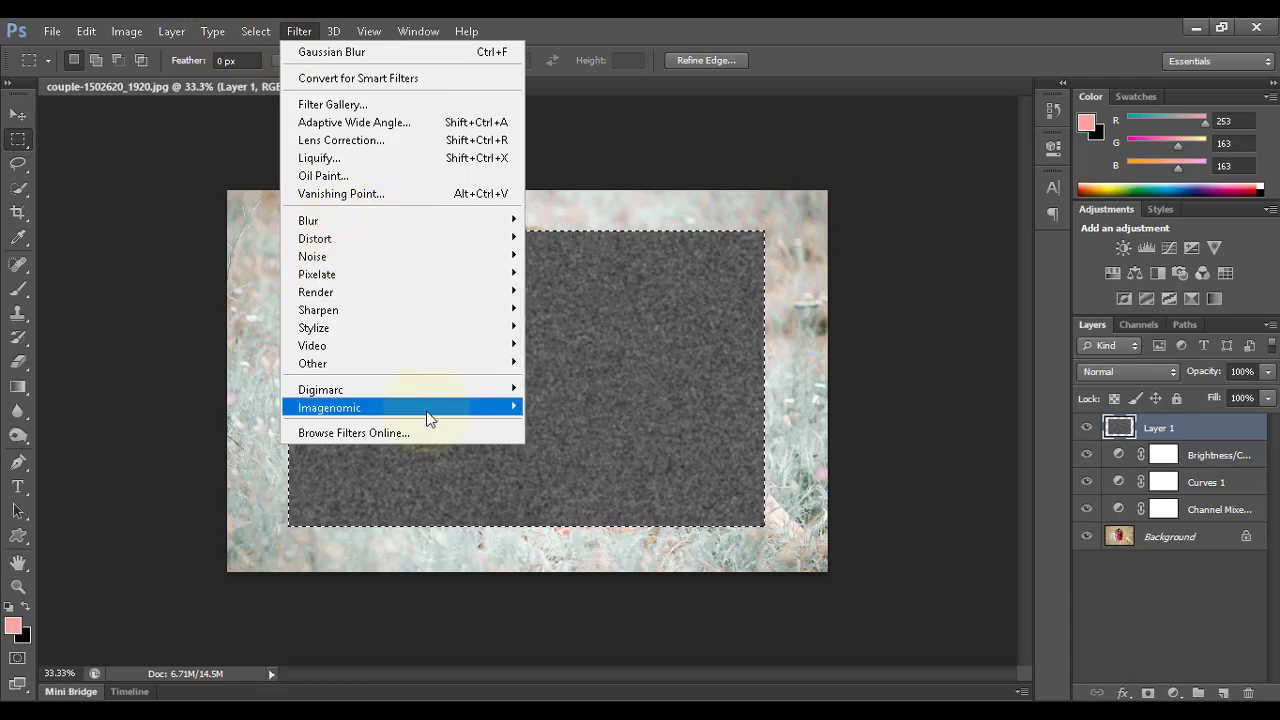
click(770, 40)
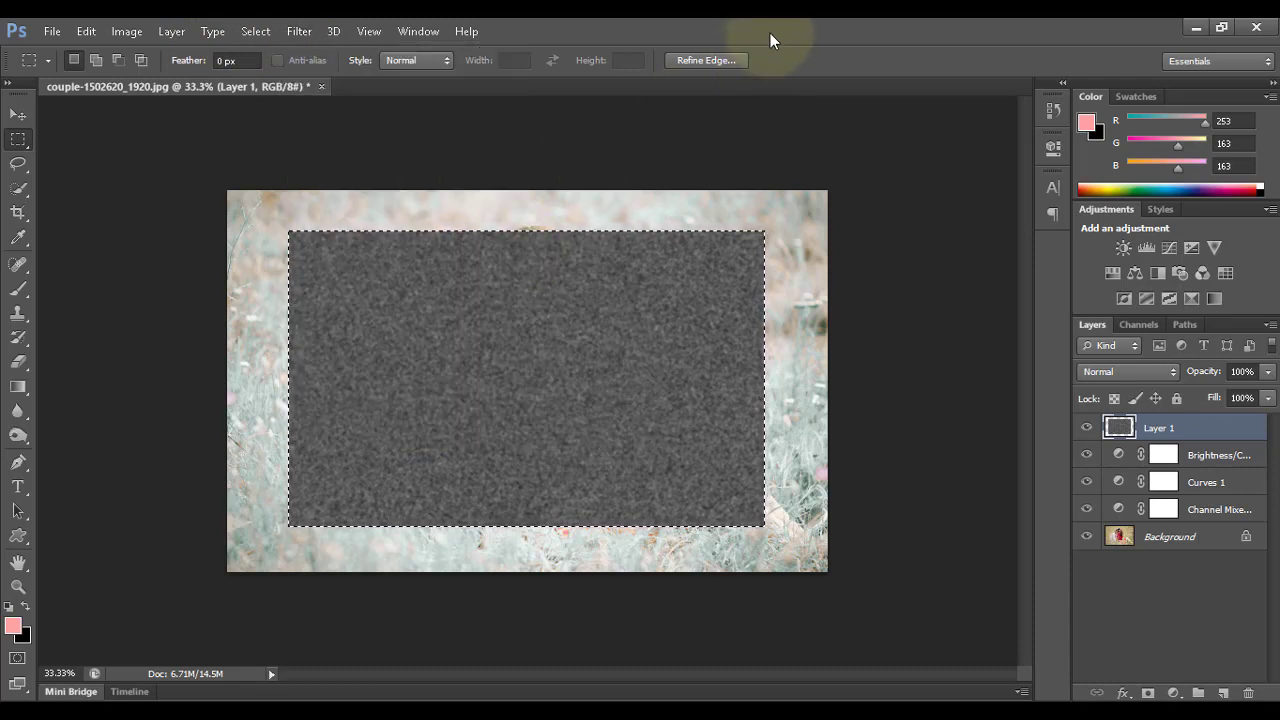
Apply a Threshold adjustment at level 114 to turn the blurred noise into sparse white specks on black.
click(118, 32)
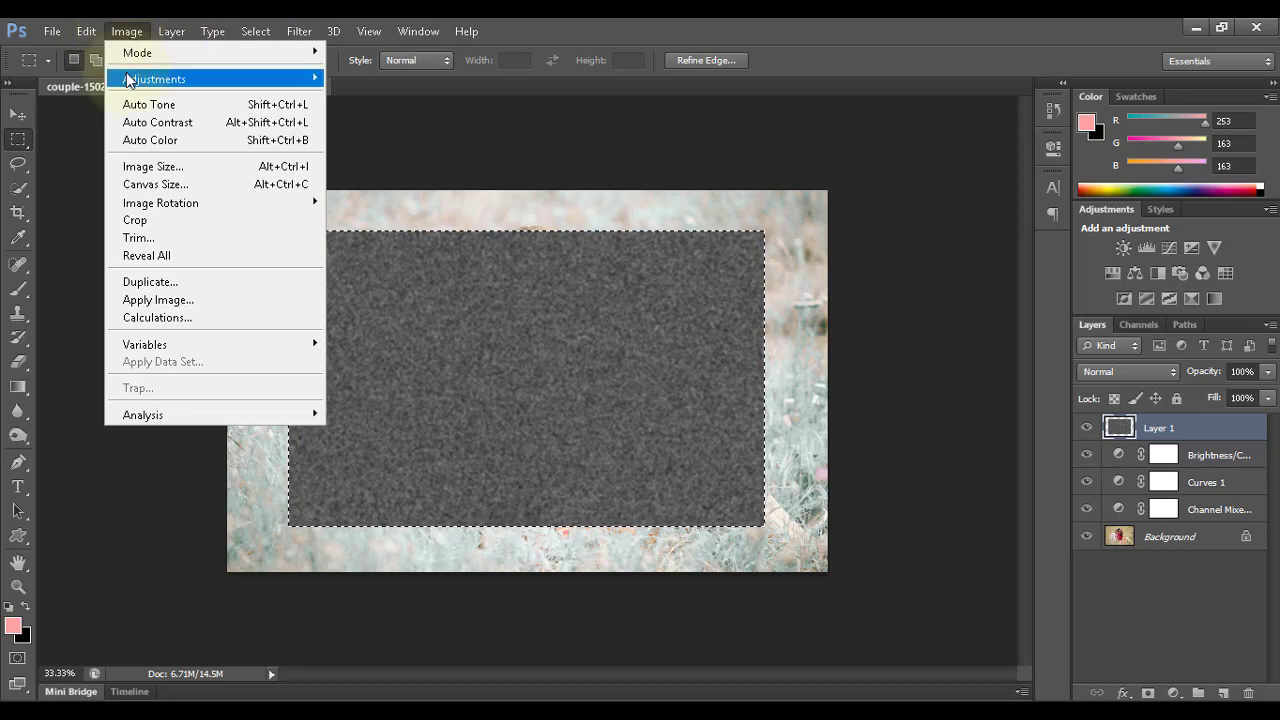
mouse_move(250, 79)
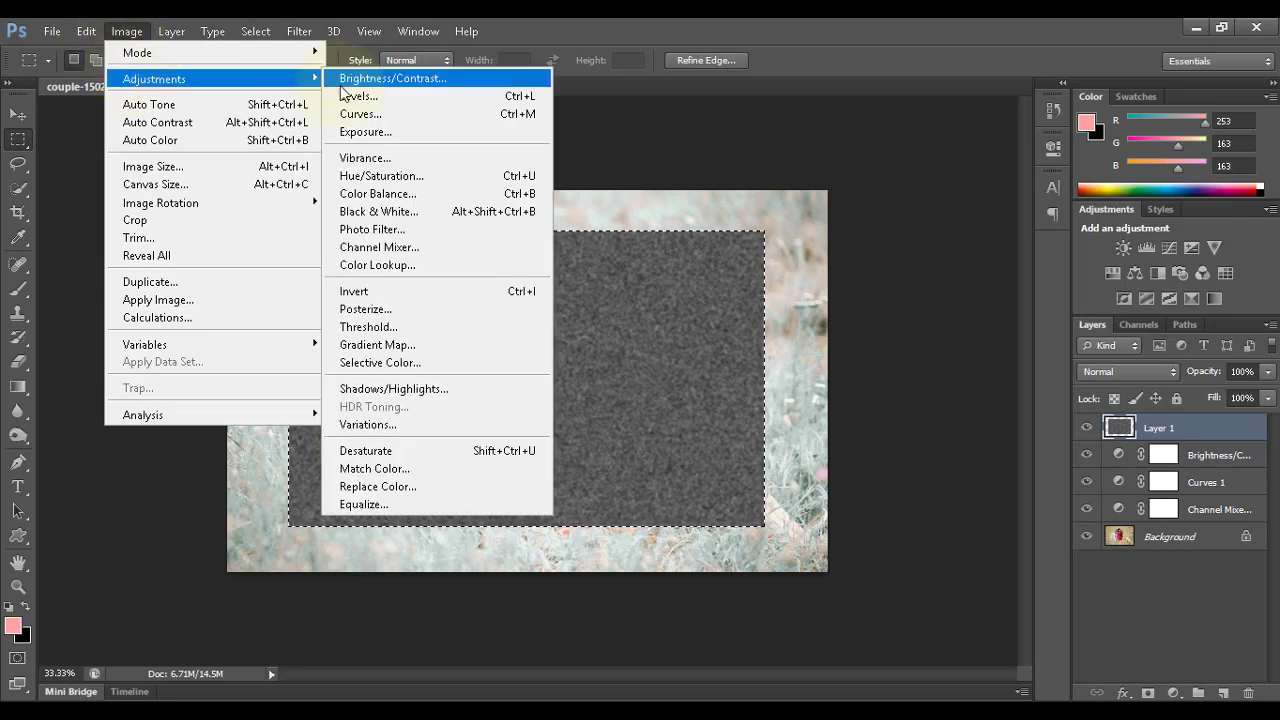
click(375, 328)
mouse_move(897, 333)
mouse_down()
mouse_move(915, 333)
mouse_move(880, 334)
mouse_up()
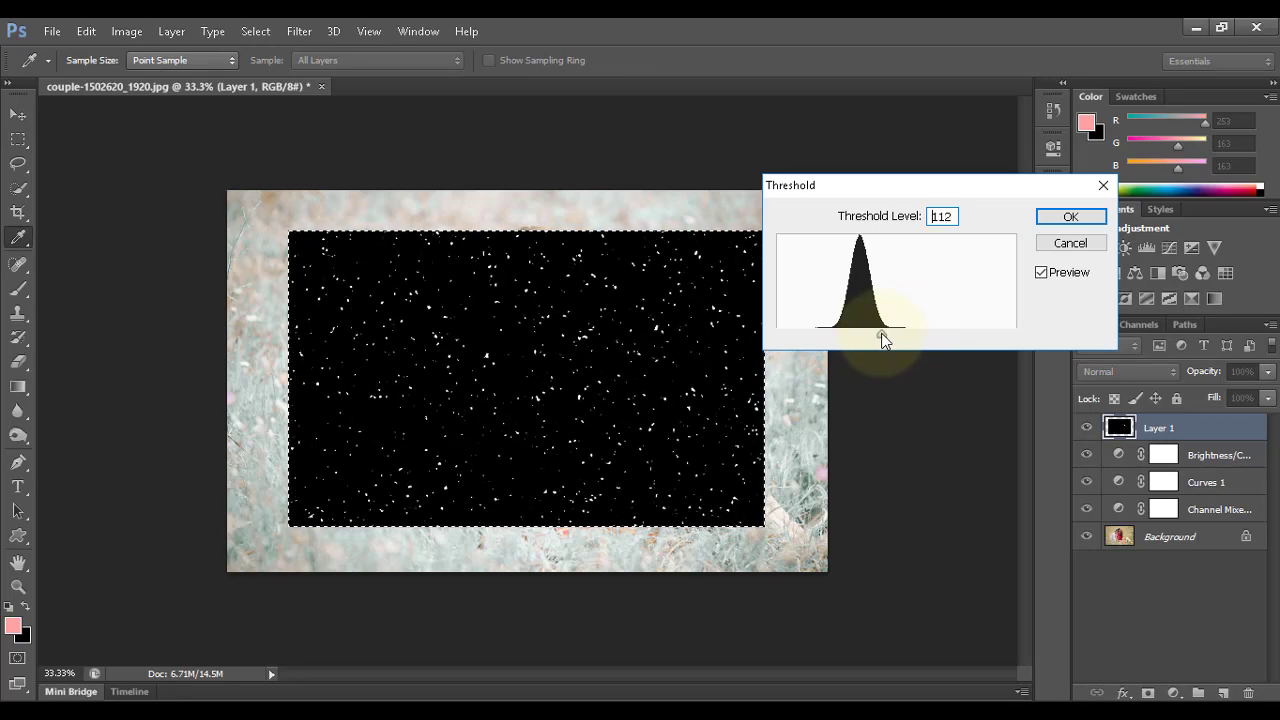
drag(869, 334, 879, 335)
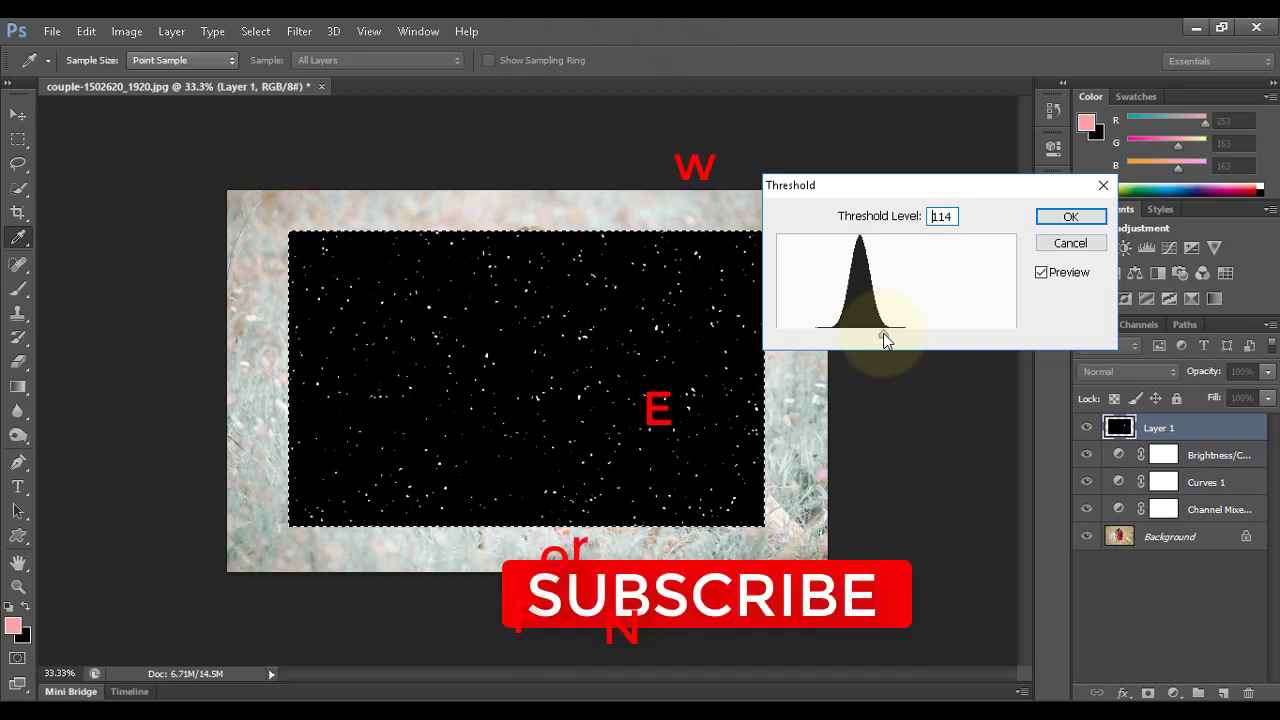
click(884, 334)
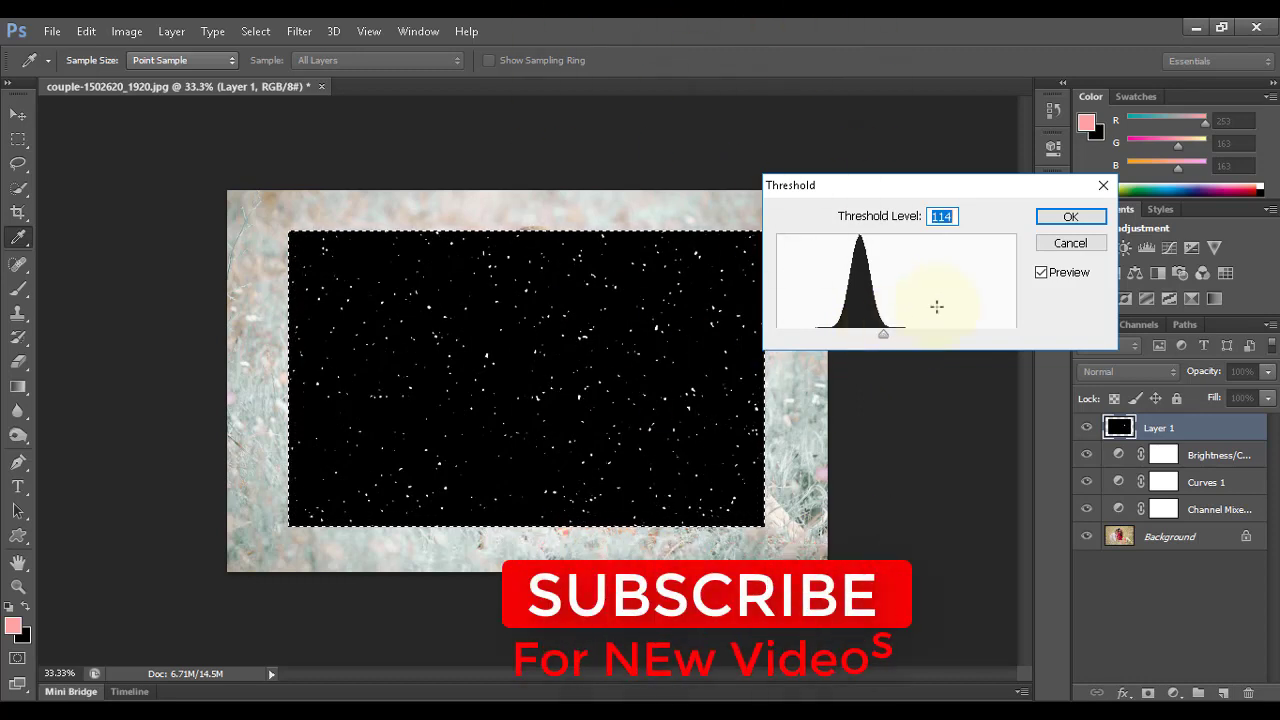
click(1071, 217)
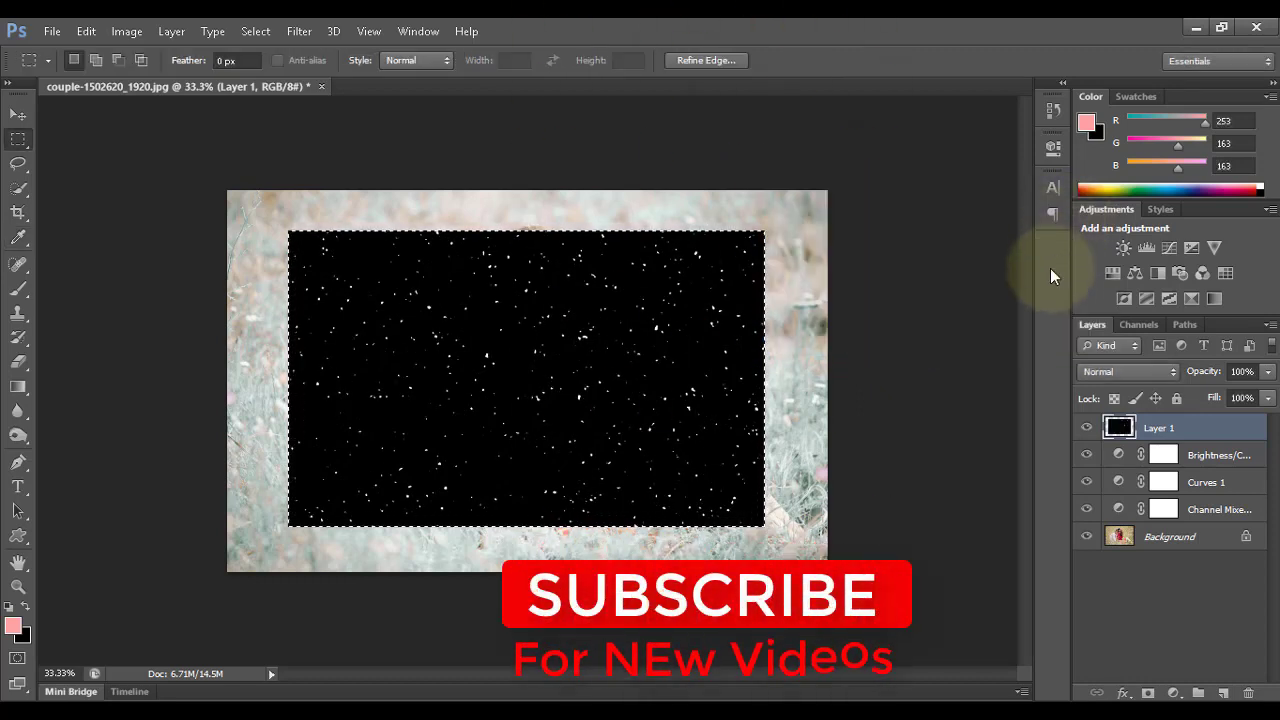
Deselect the rectangle and set the speckled layer's blend mode to Screen.
click(933, 352)
click(1128, 371)
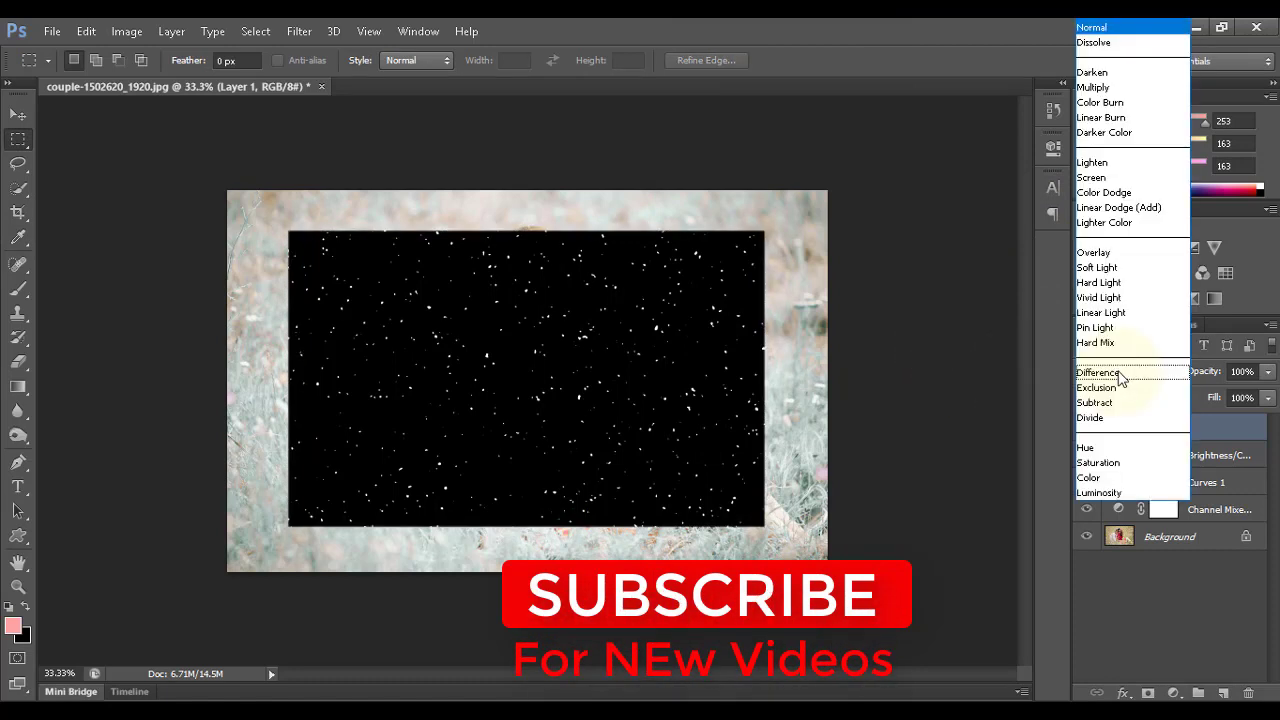
click(1120, 181)
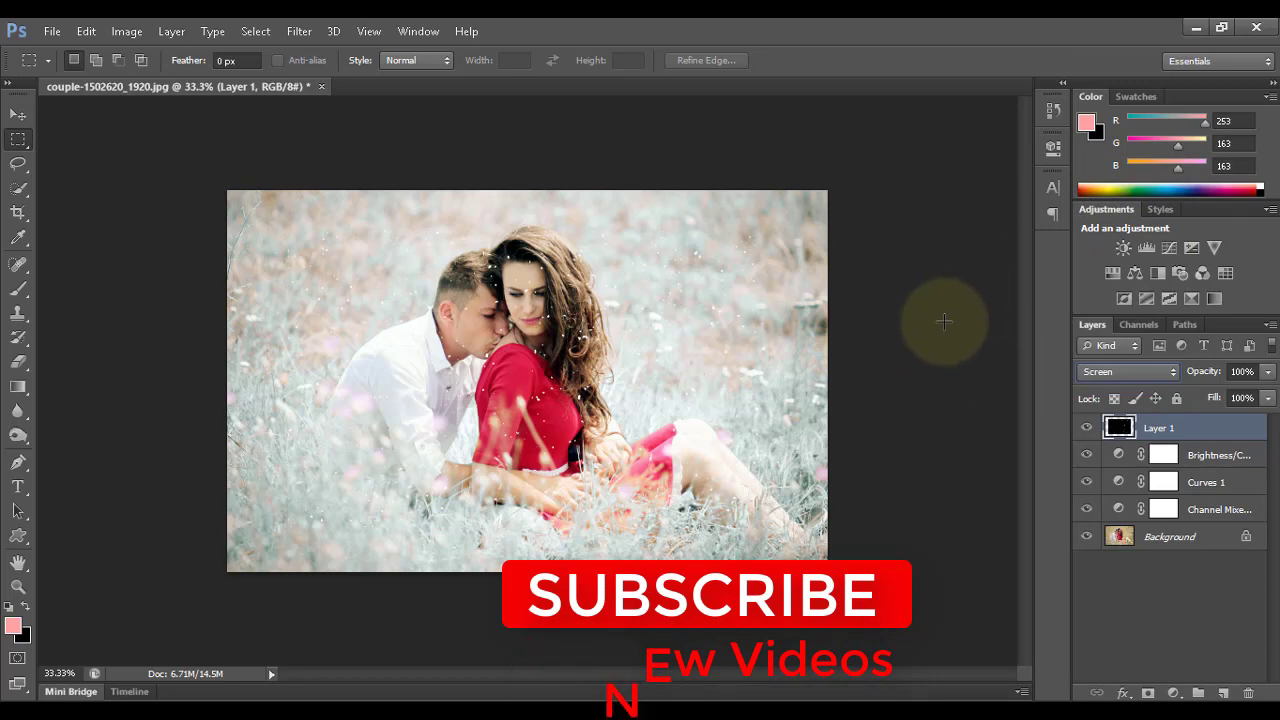
Enlarge the speckled layer to about 202% width and 192% height so it extends beyond the photo on all sides.
click(18, 114)
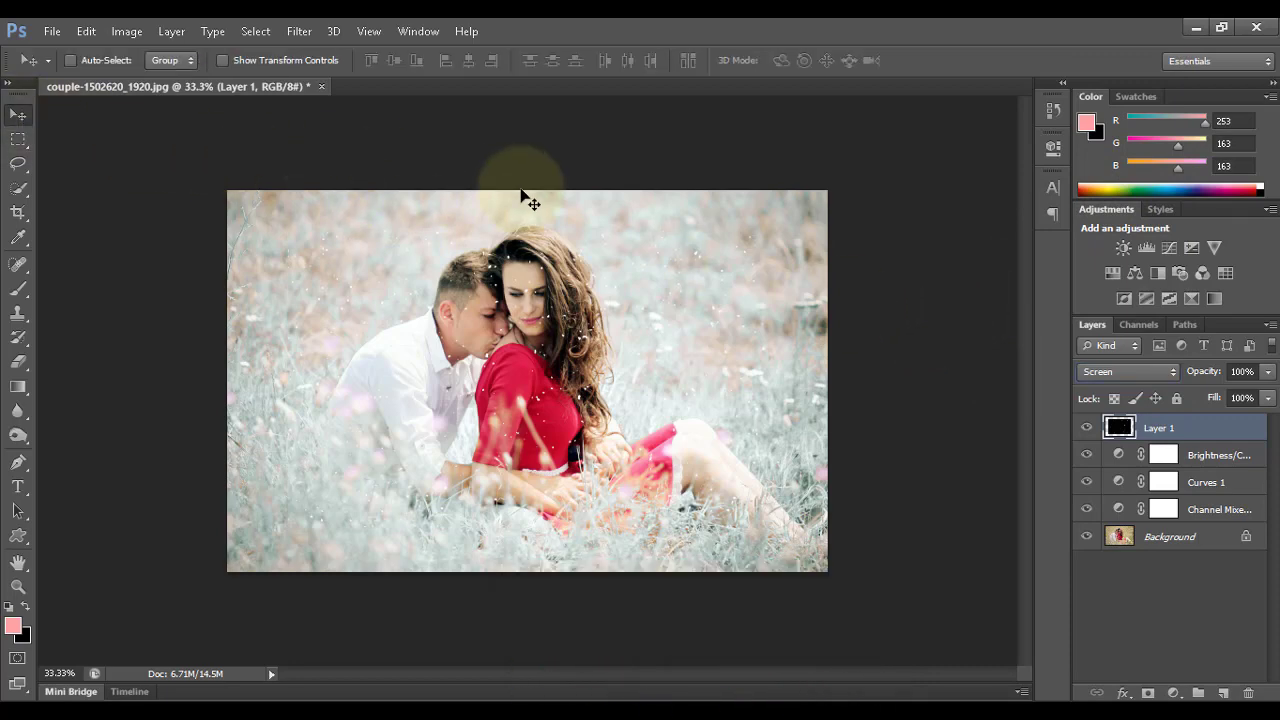
key(ctrl+t)
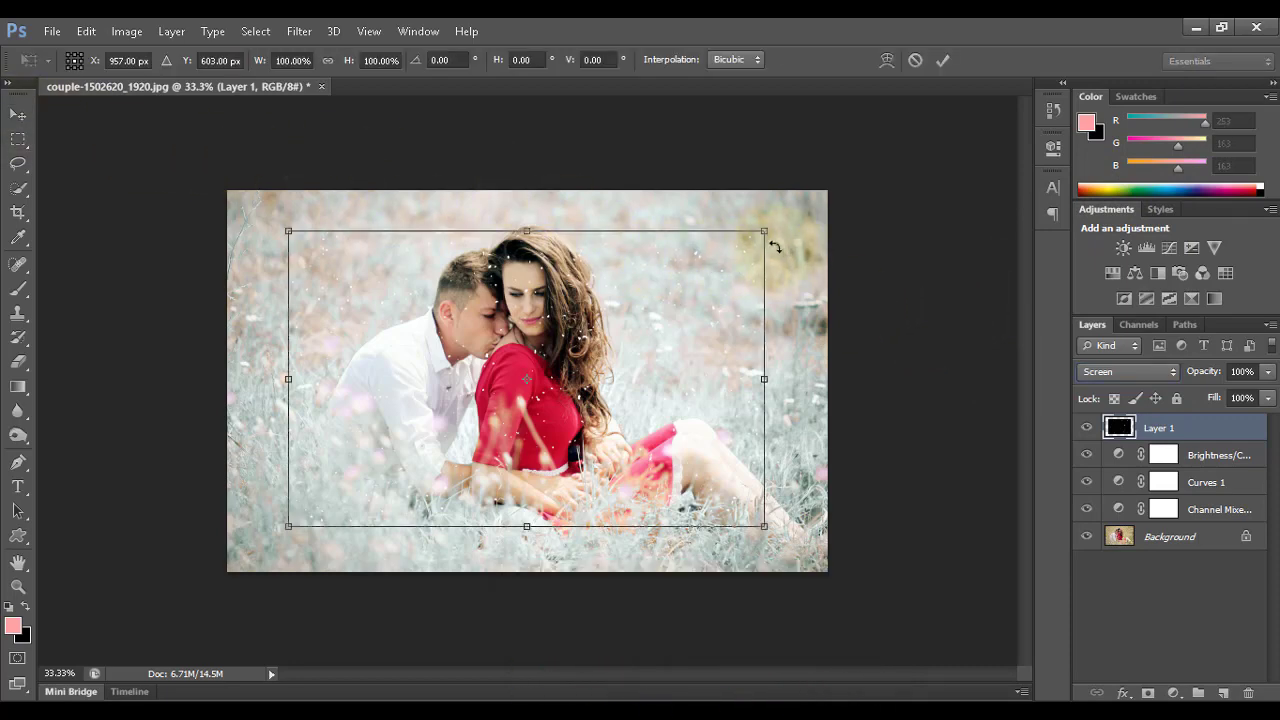
drag(773, 233, 1000, 100)
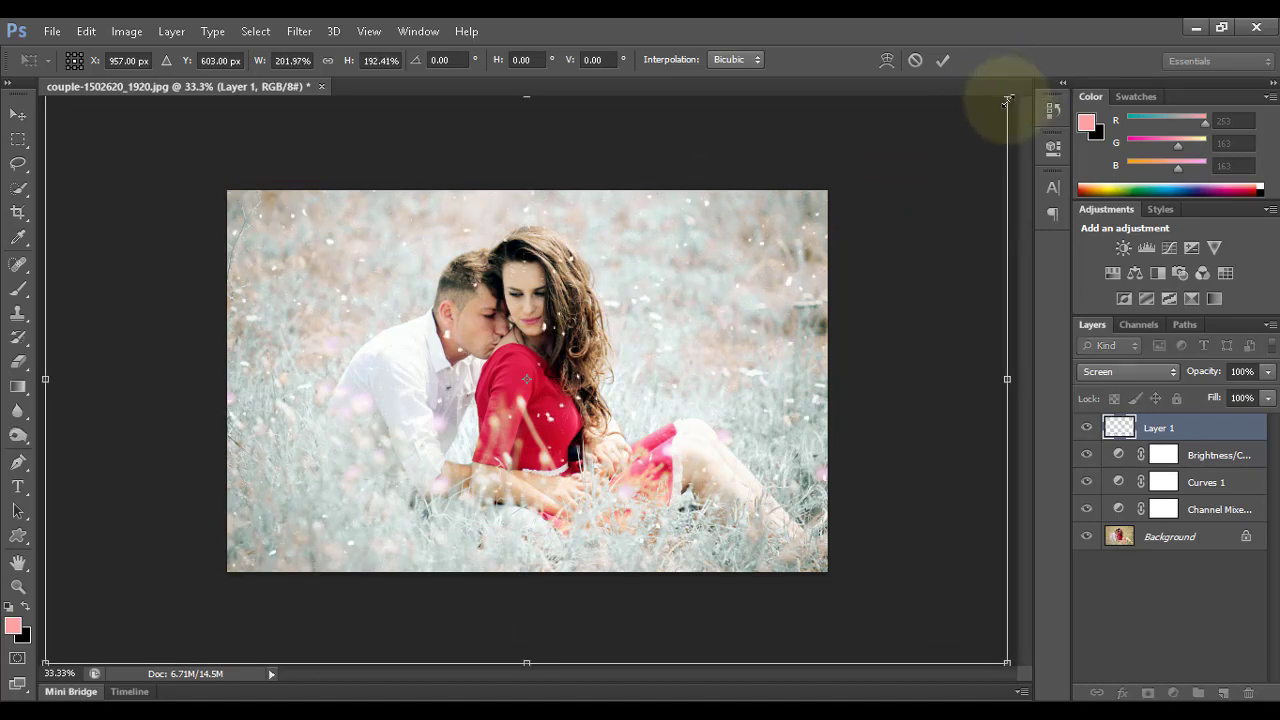
click(943, 60)
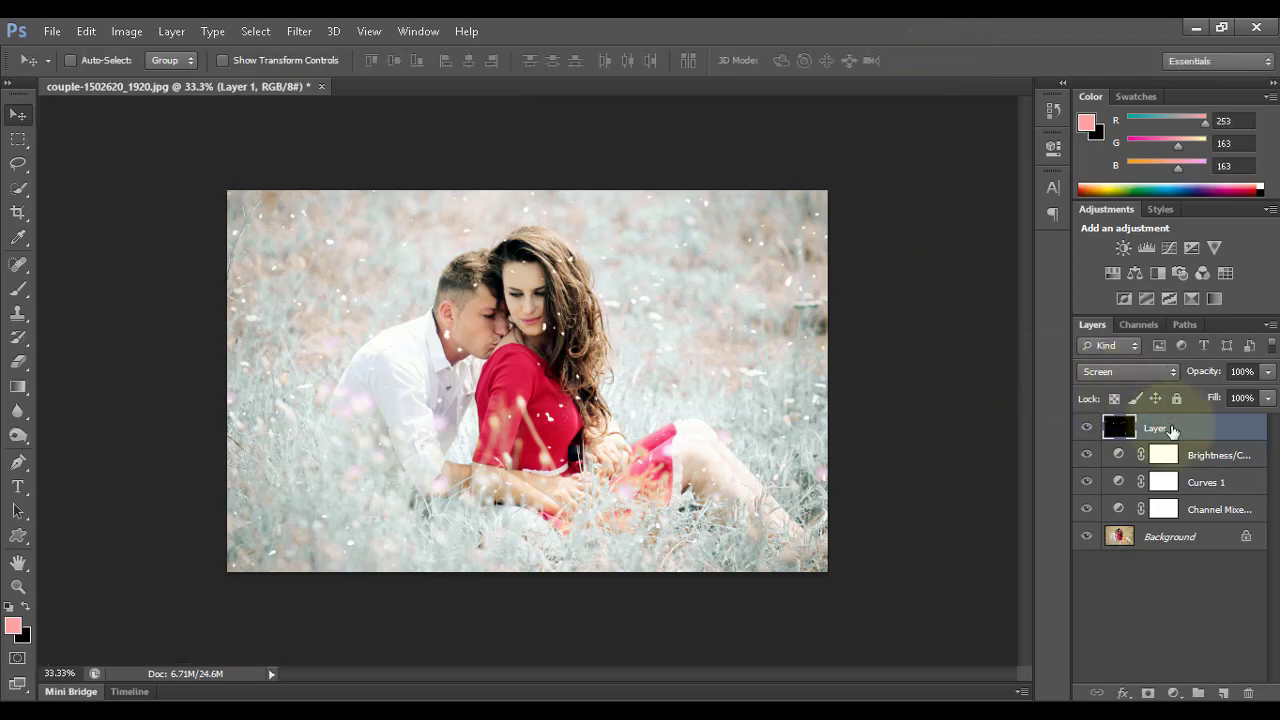
Duplicate the speckled layer and rotate the copy about 89.5° counterclockwise.
key(ctrl+j)
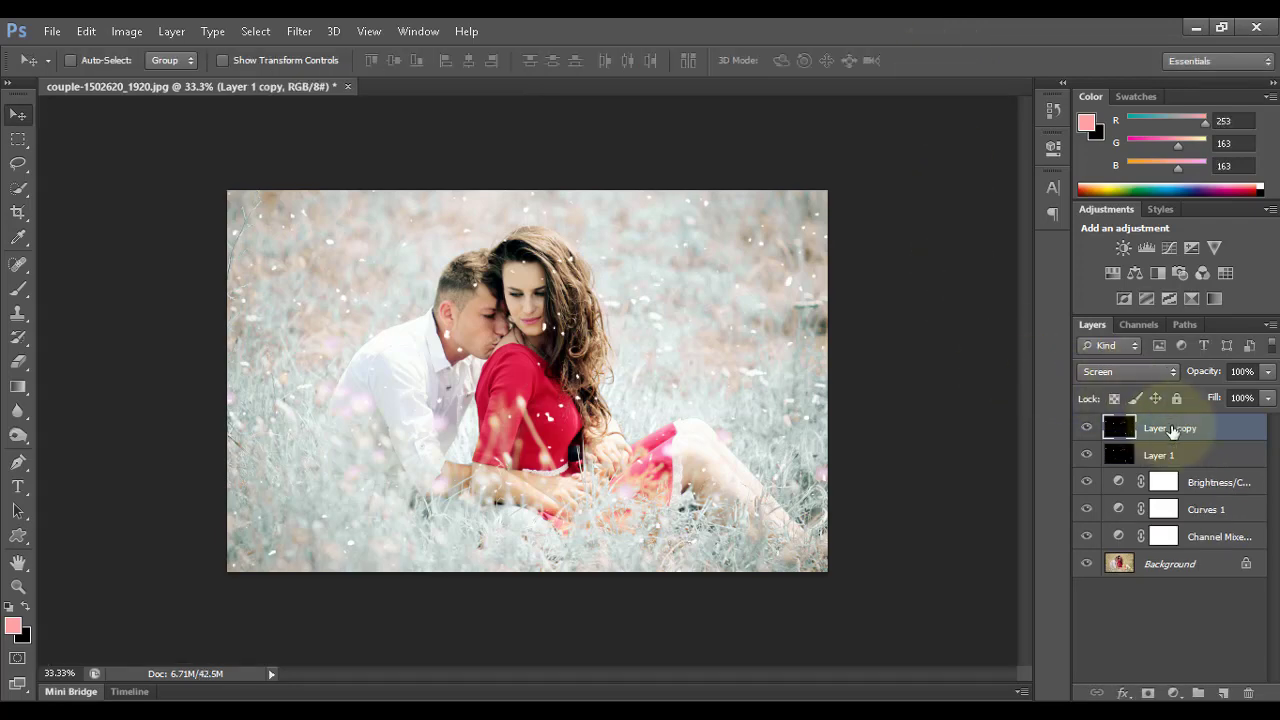
key(ctrl+t)
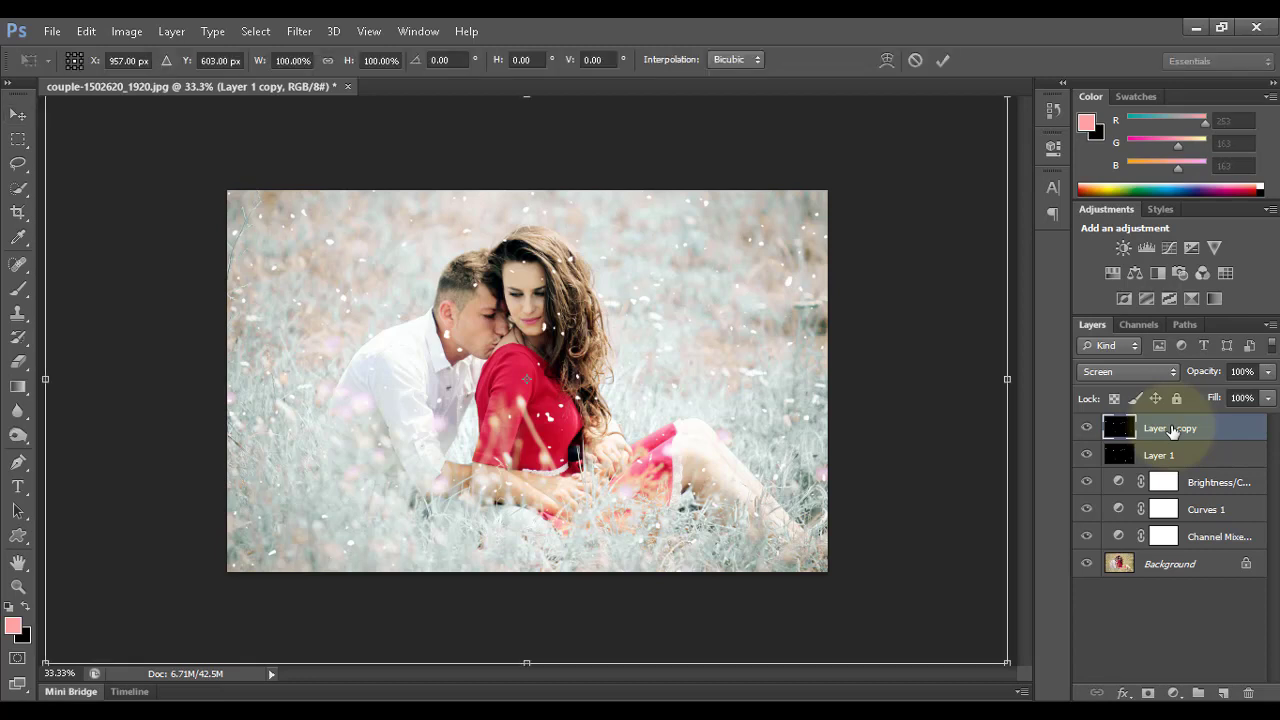
key(ctrl+minus)
key(ctrl+minus)
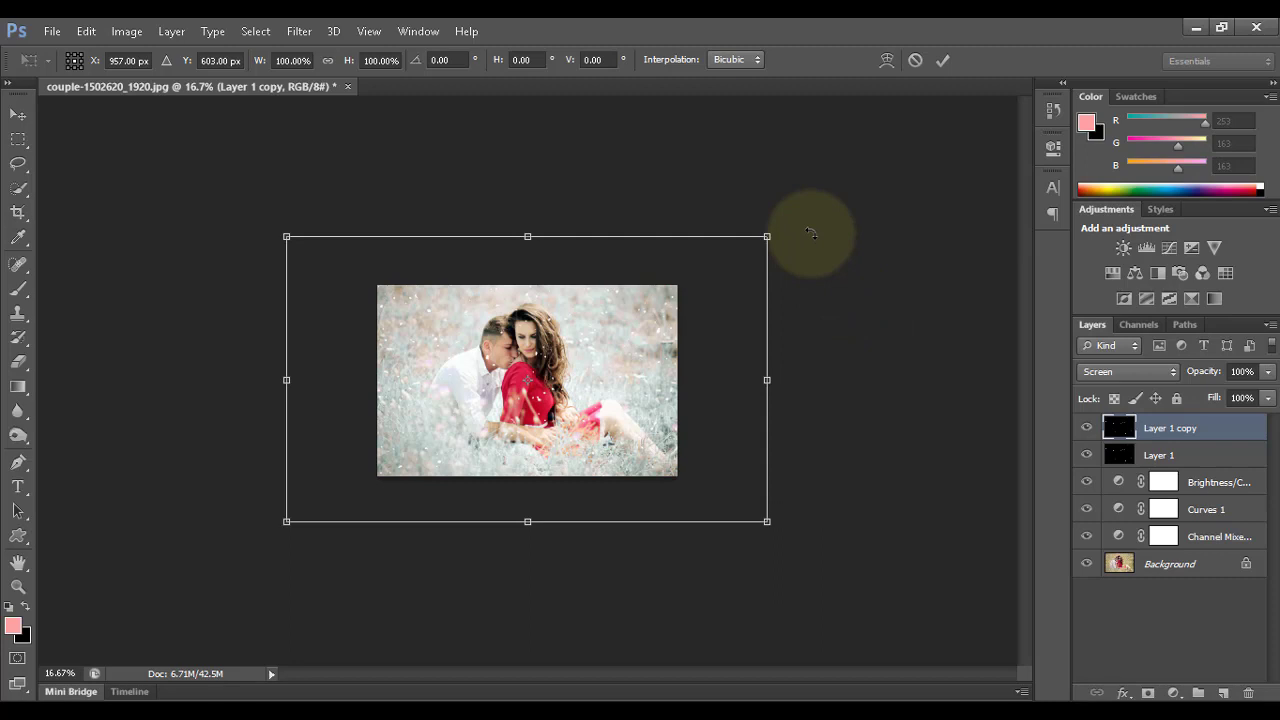
drag(810, 233, 418, 160)
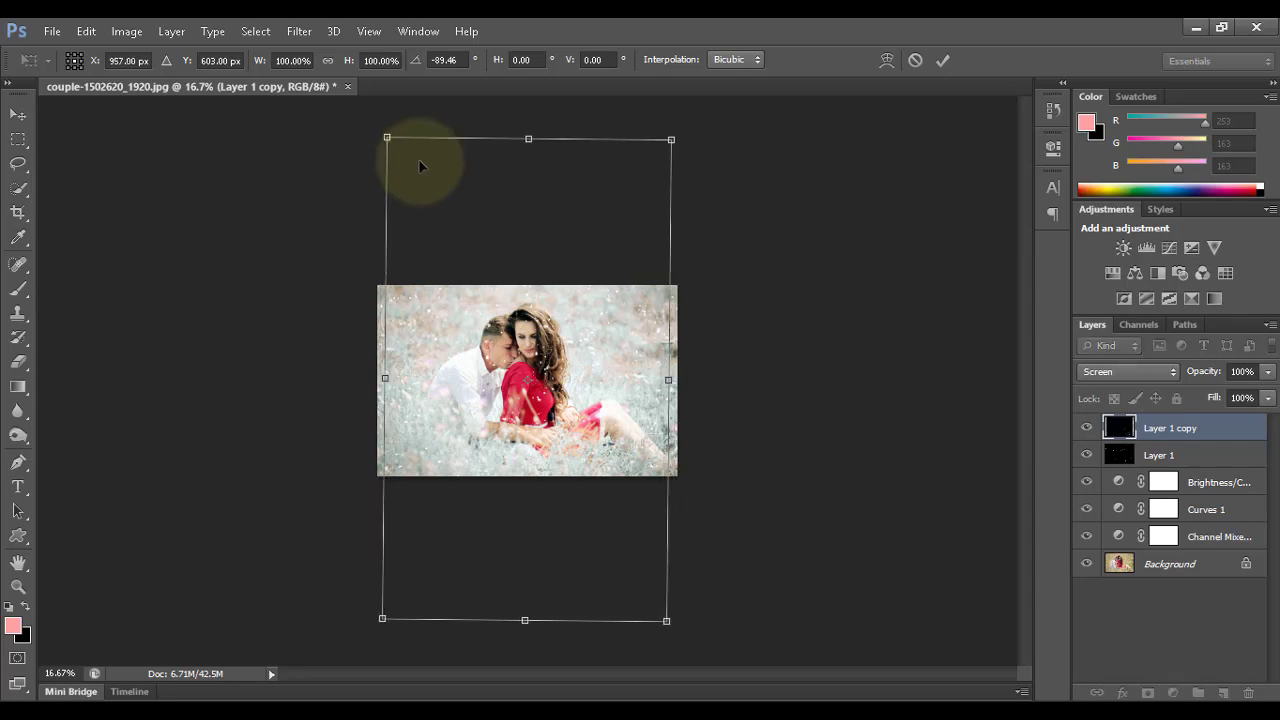
Enlarge the rotated copy to about 104% width and 113% height so it covers the whole photo, and apply the transform.
drag(671, 139, 690, 130)
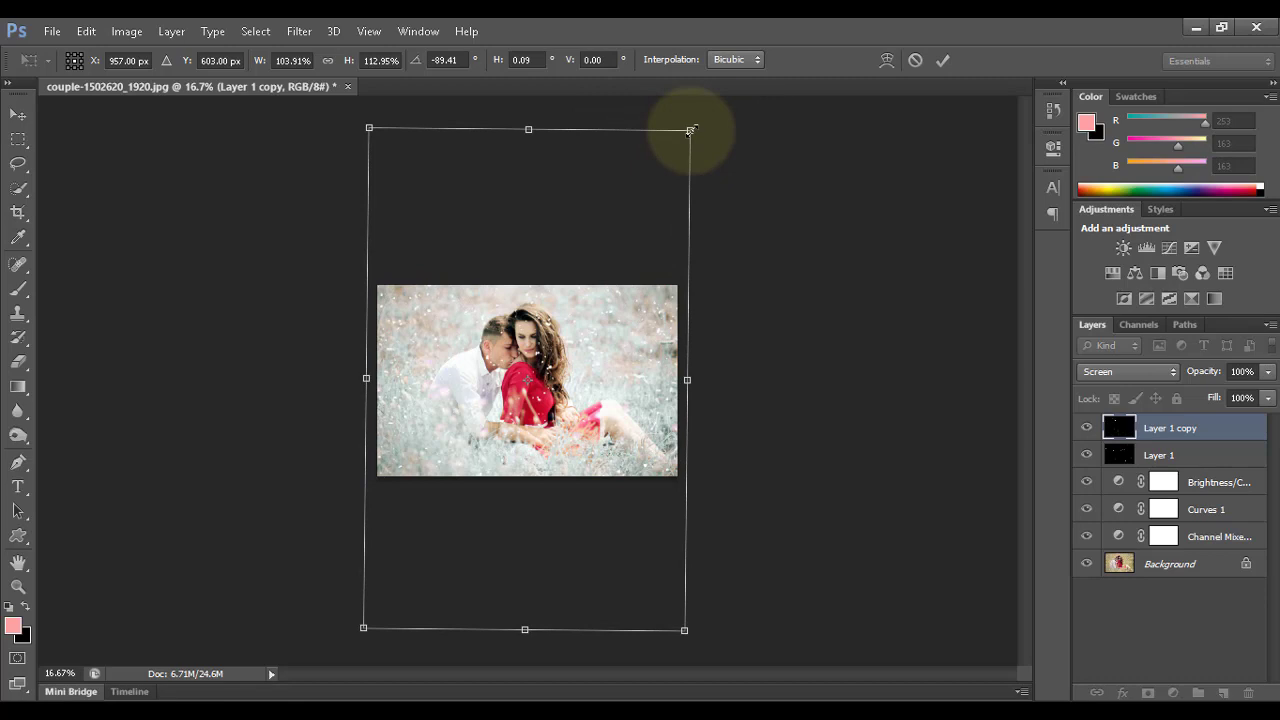
click(942, 63)
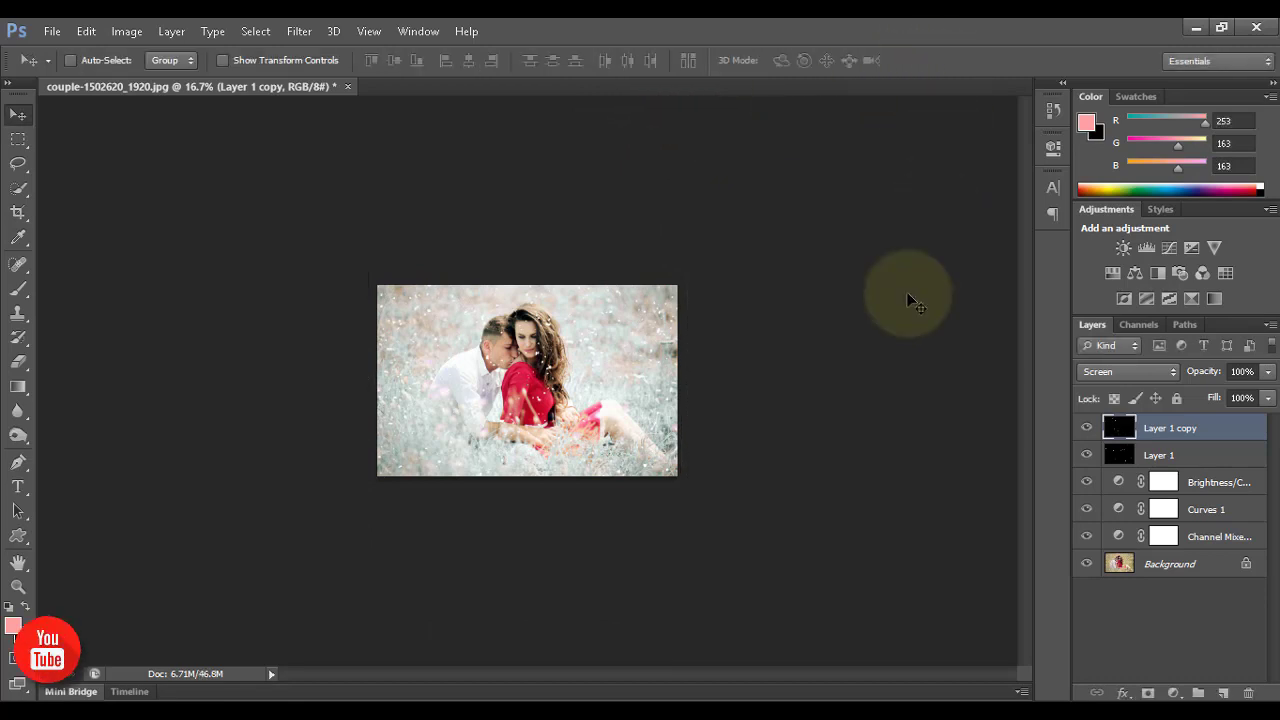
key(ctrl+0)
key(ctrl+plus)
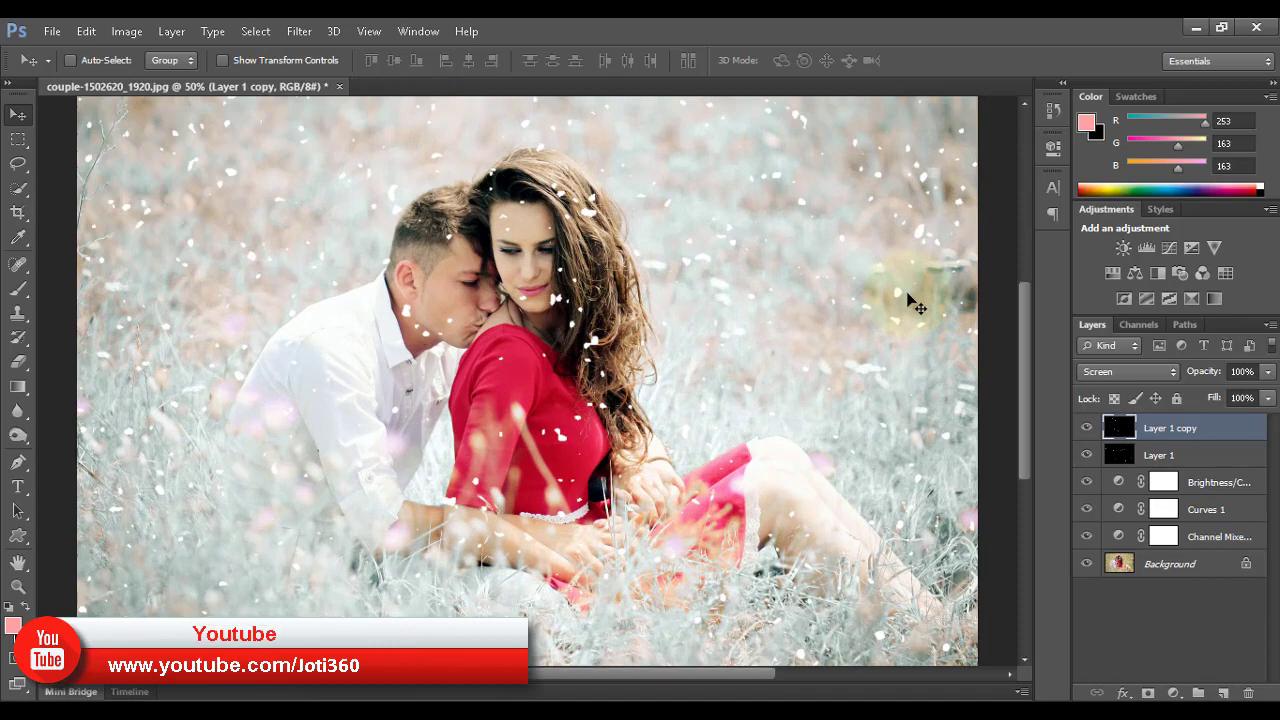
key(ctrl+minus)
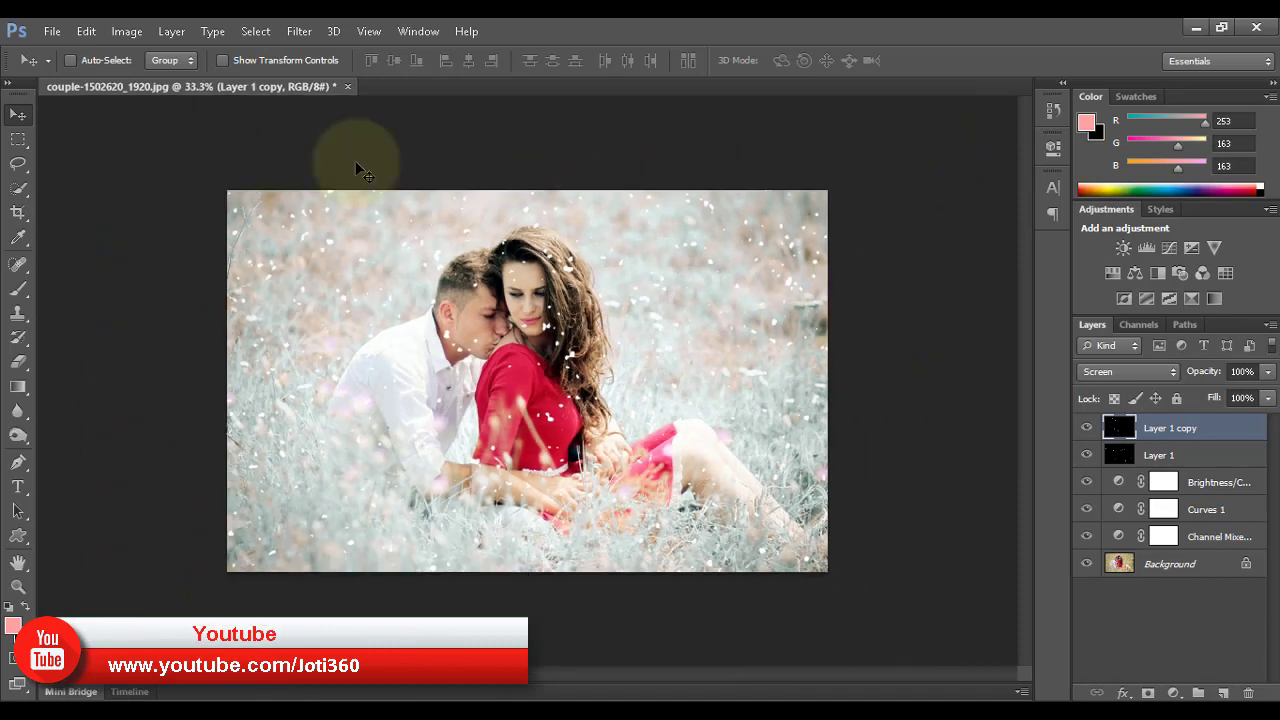
Apply a Motion Blur to the rotated snow copy with an angle of 27° and a distance of 15 pixels.
click(288, 35)
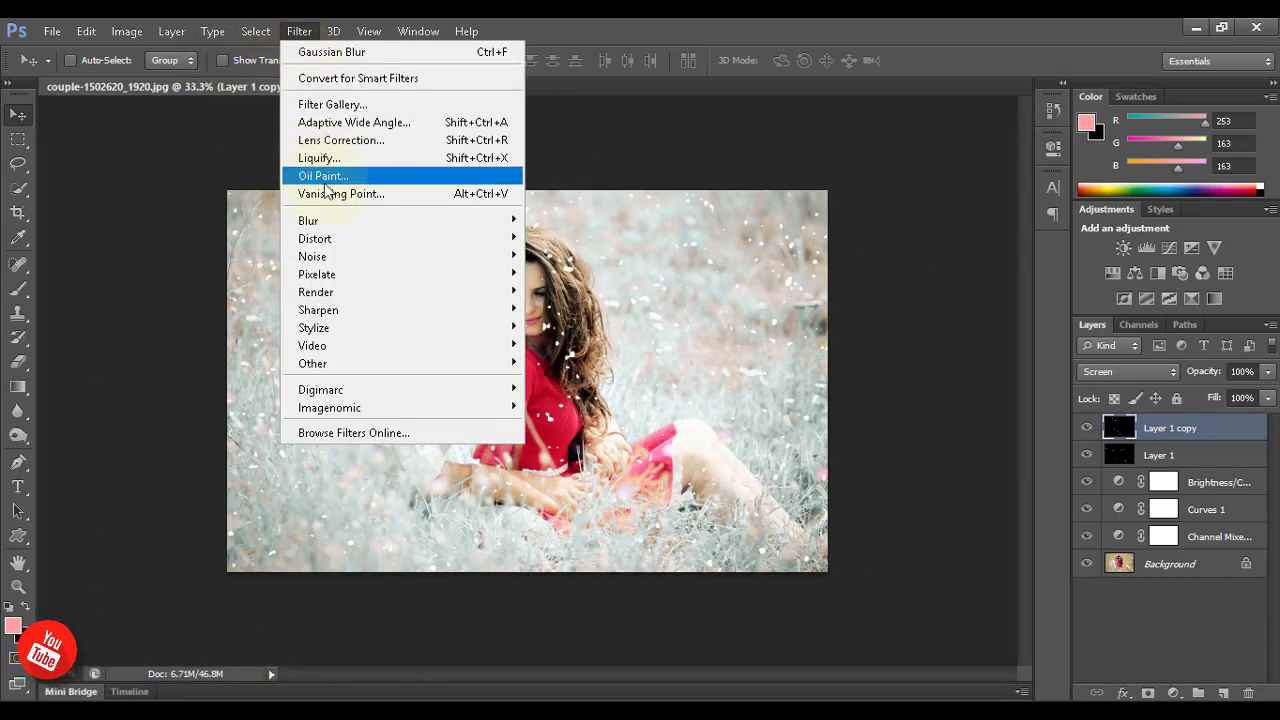
mouse_move(328, 222)
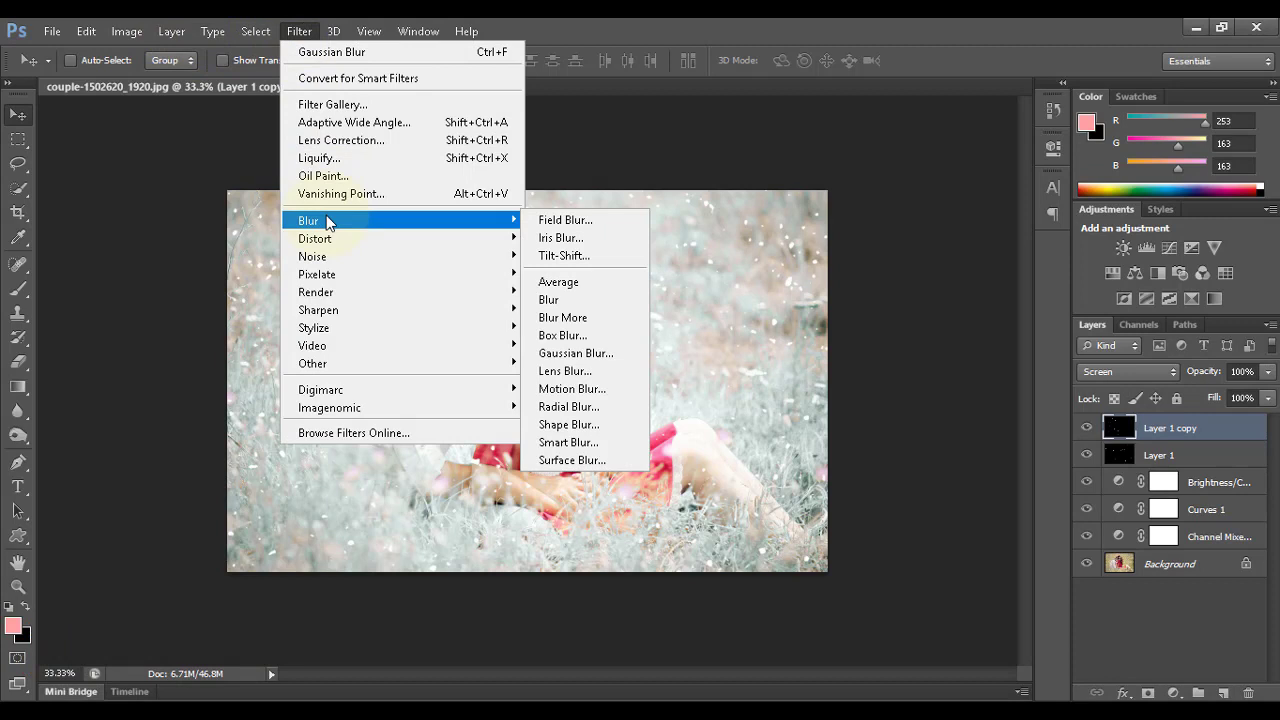
click(575, 388)
drag(655, 367, 752, 325)
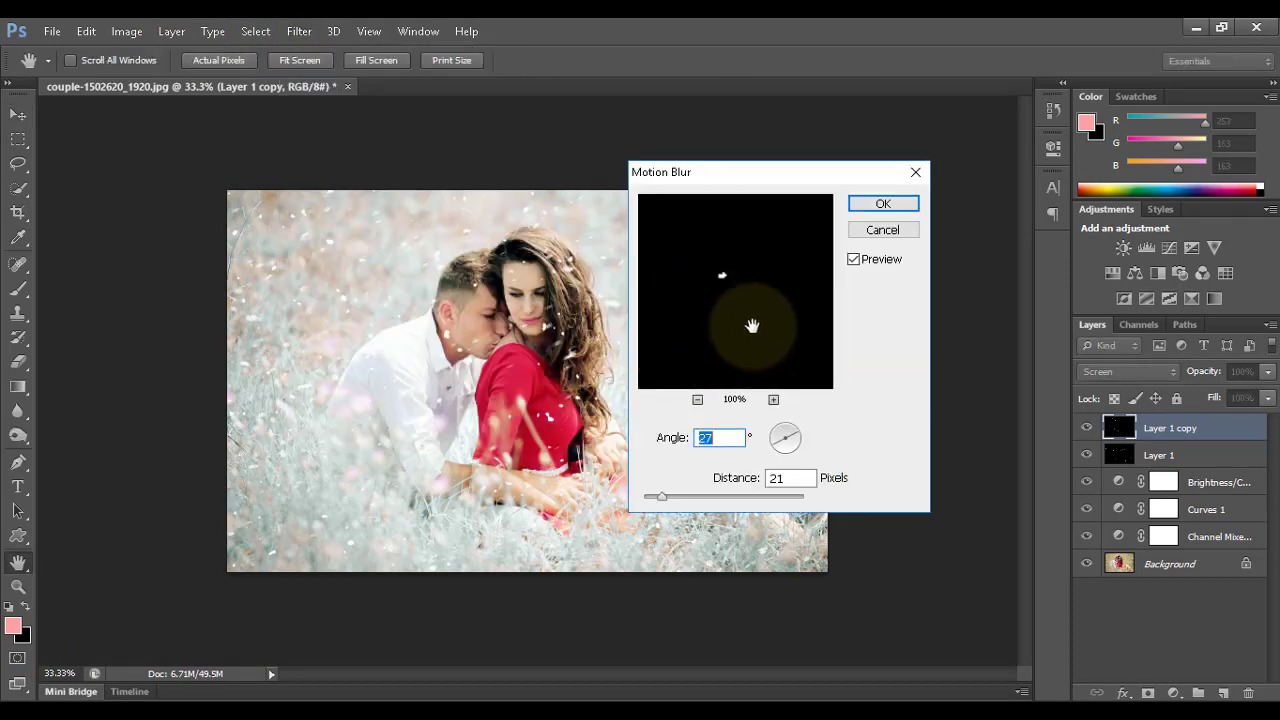
click(697, 399)
click(697, 399)
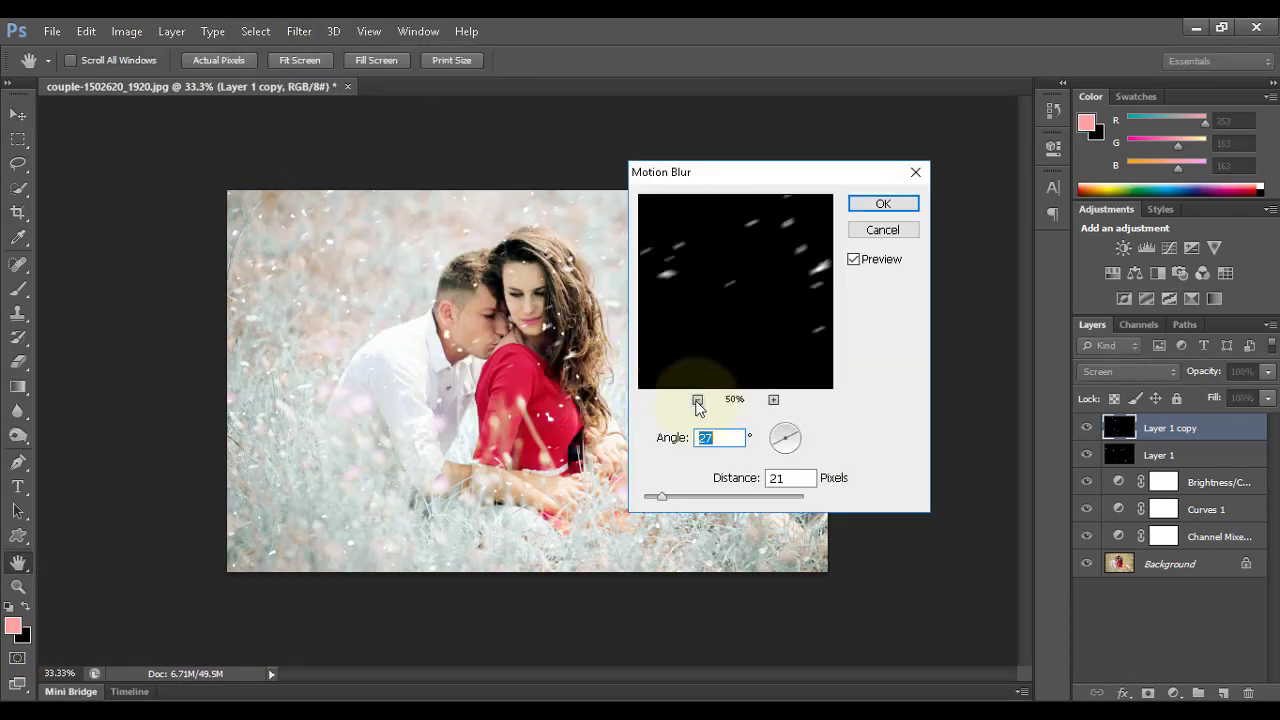
click(697, 399)
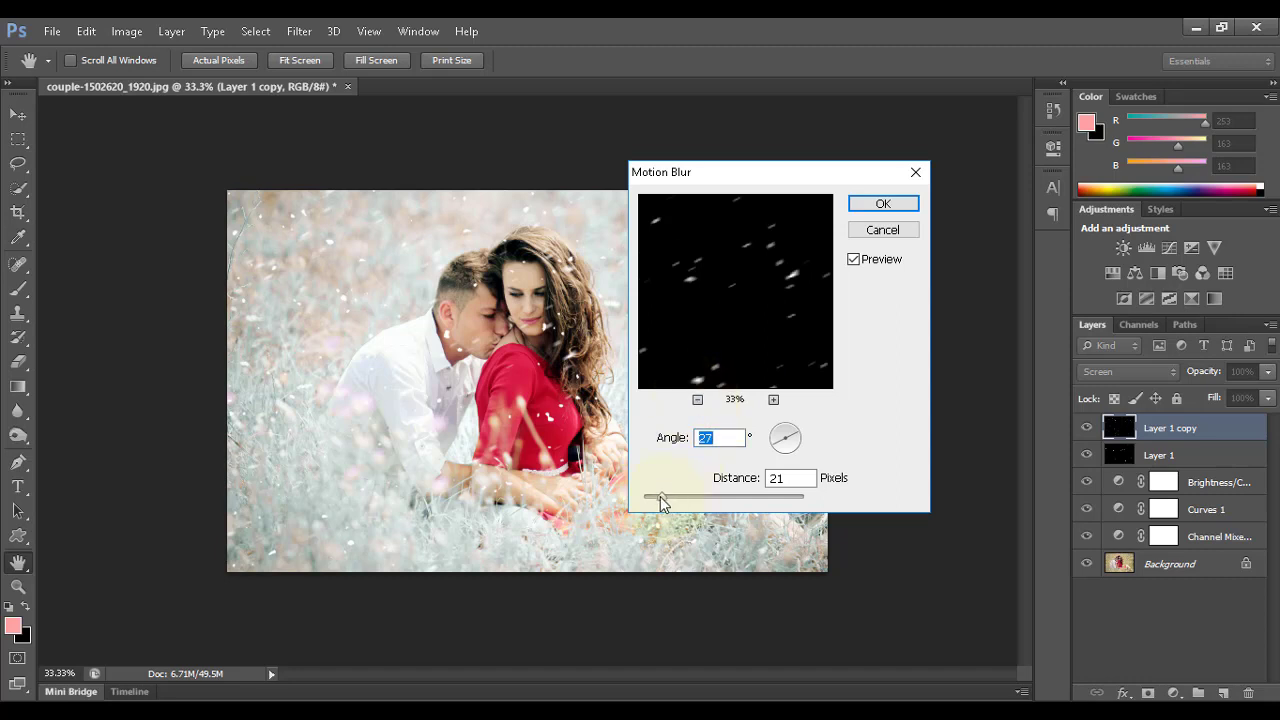
mouse_move(656, 497)
mouse_down()
mouse_move(644, 496)
mouse_move(659, 497)
mouse_up()
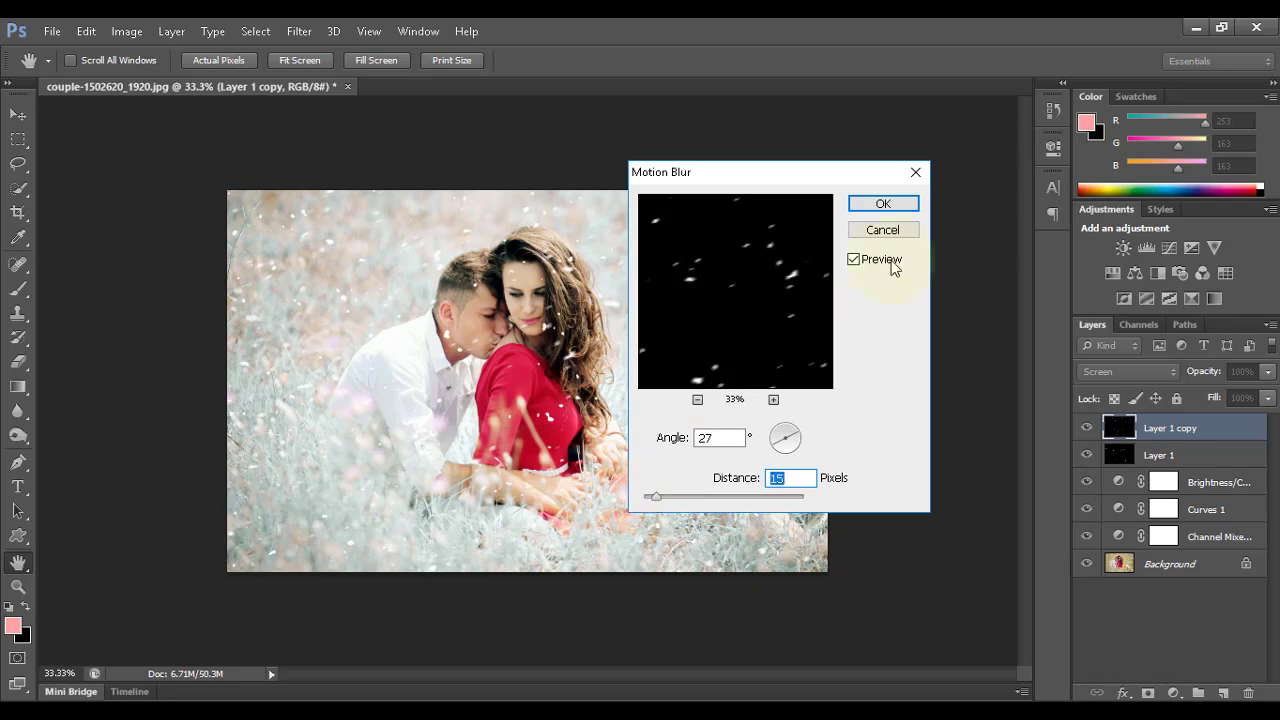
click(902, 205)
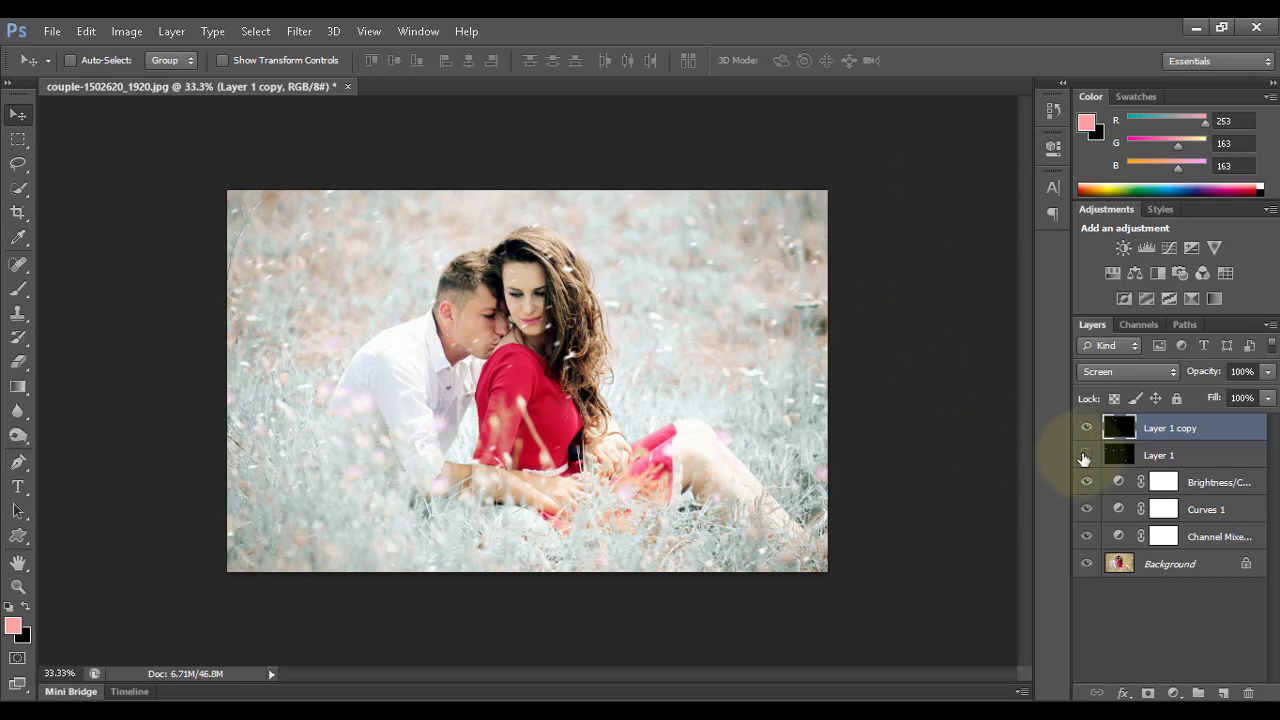
Apply a Motion Blur to the original snow layer, Layer 1, with an angle of 90° and a distance of 20 pixels.
click(1150, 453)
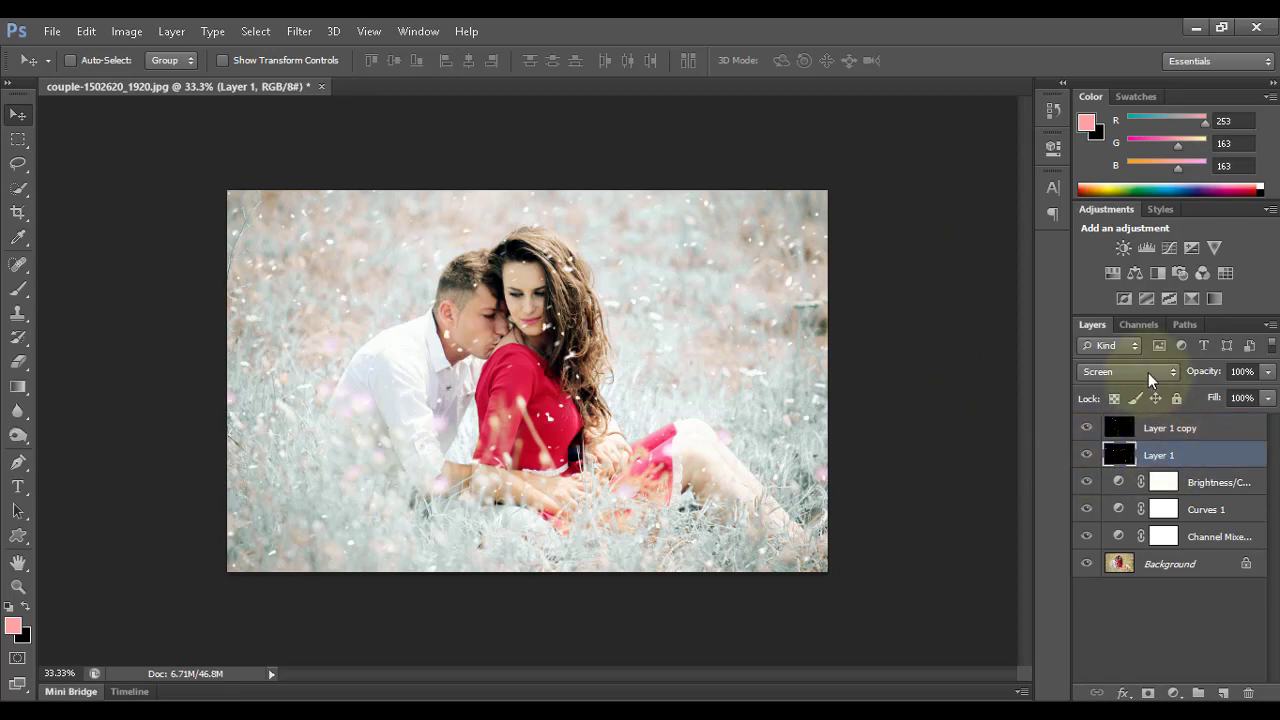
click(299, 31)
mouse_move(341, 243)
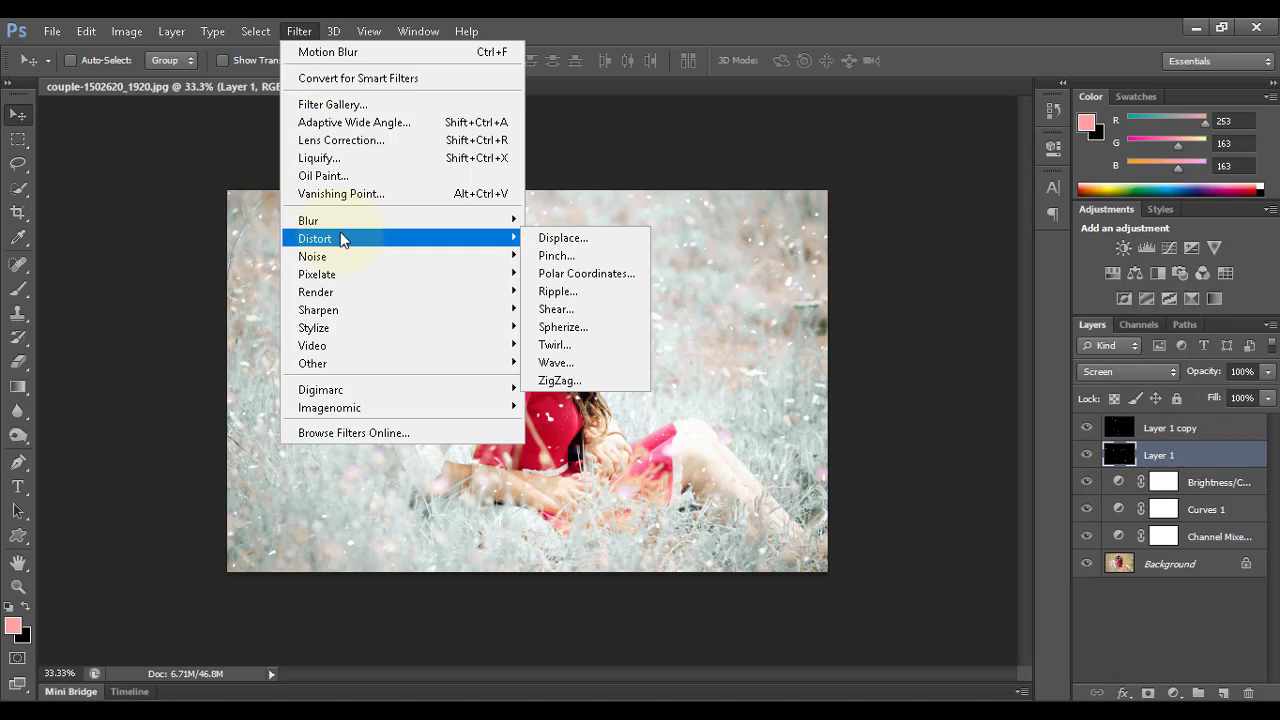
mouse_move(340, 220)
click(560, 388)
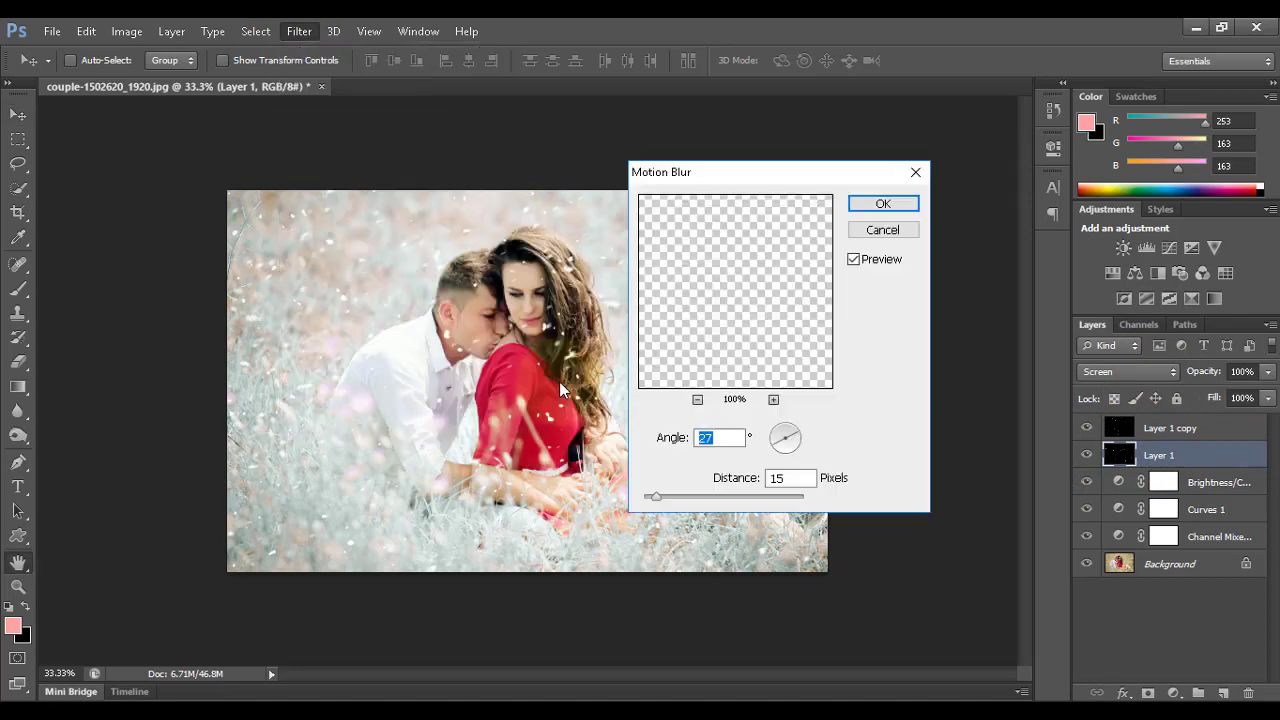
click(698, 400)
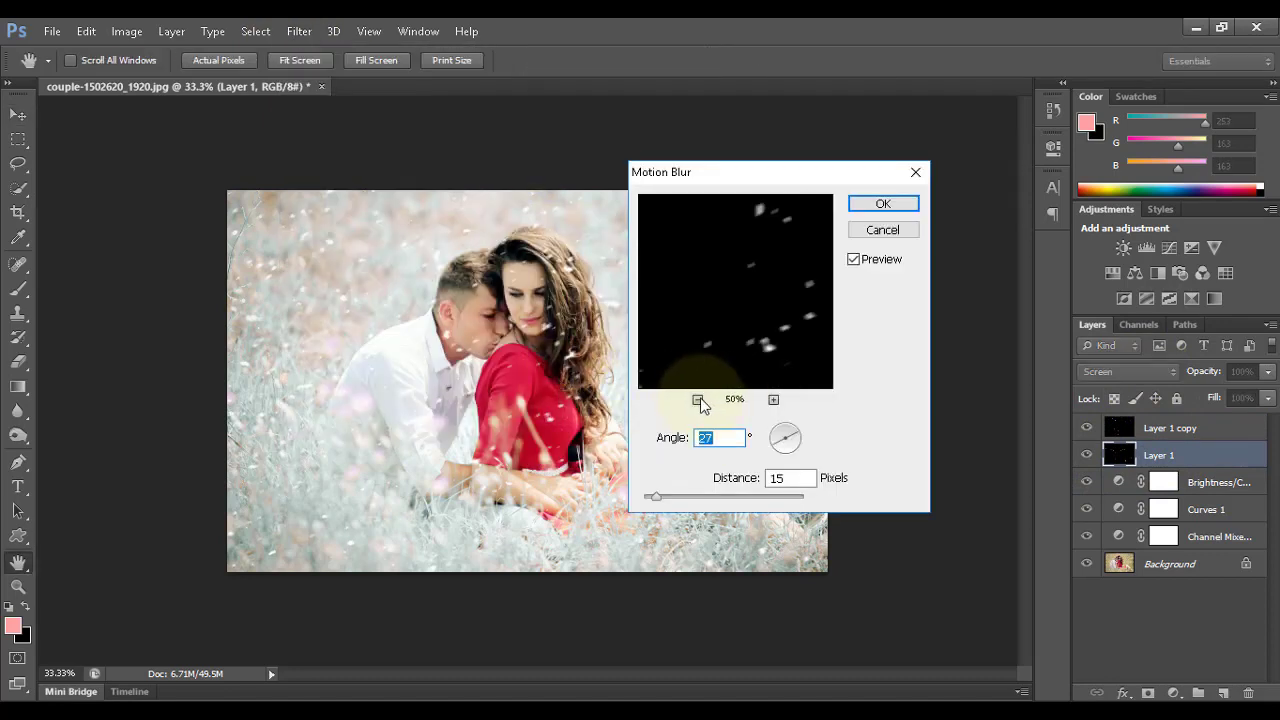
drag(655, 497, 671, 501)
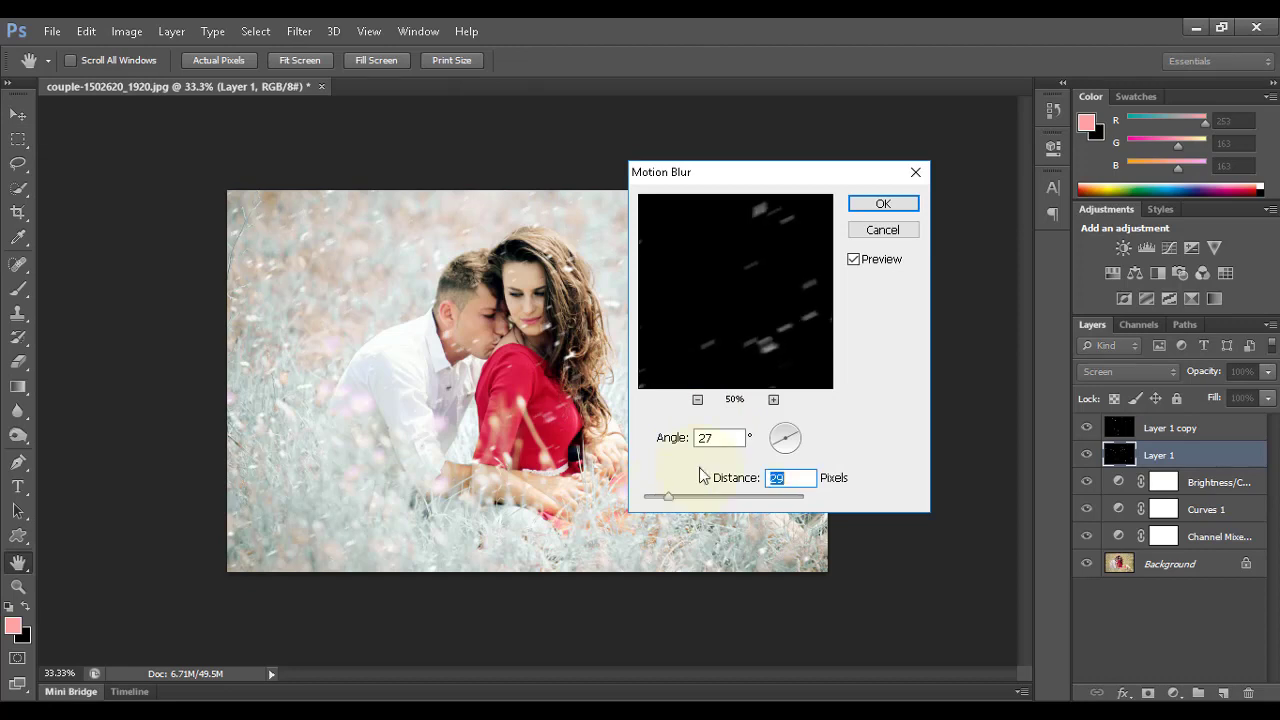
click(786, 432)
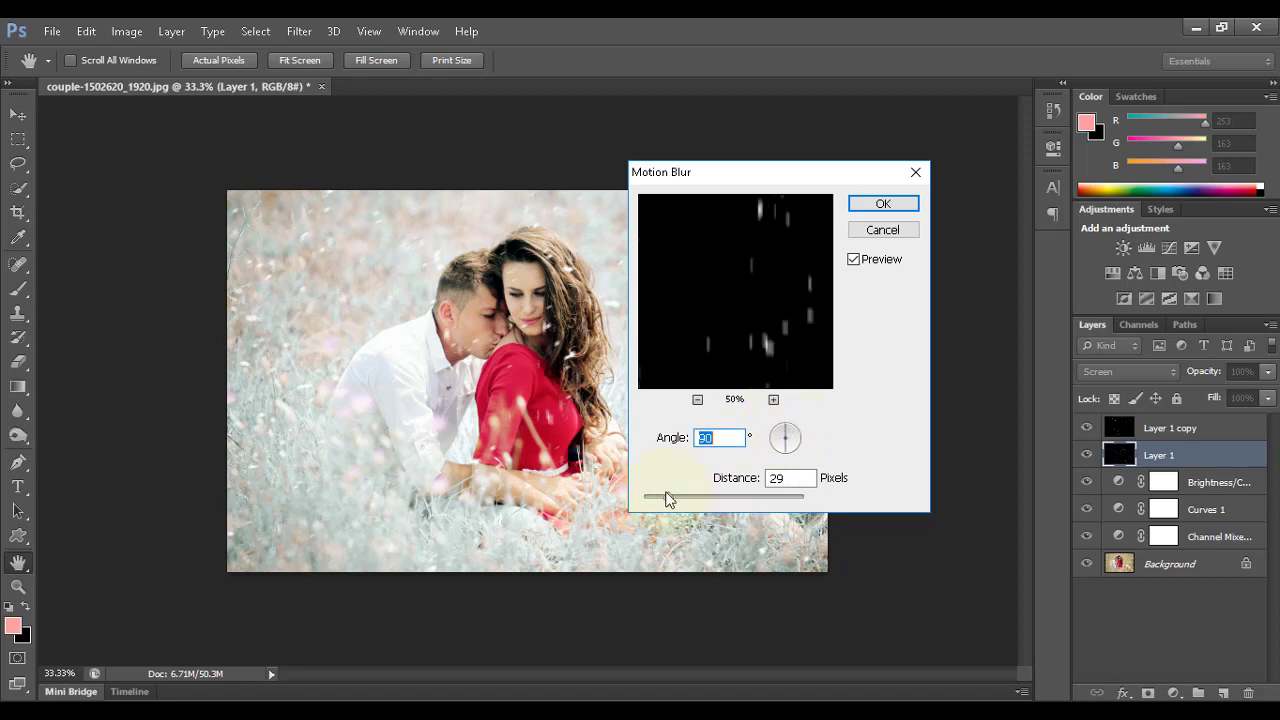
drag(669, 499, 666, 500)
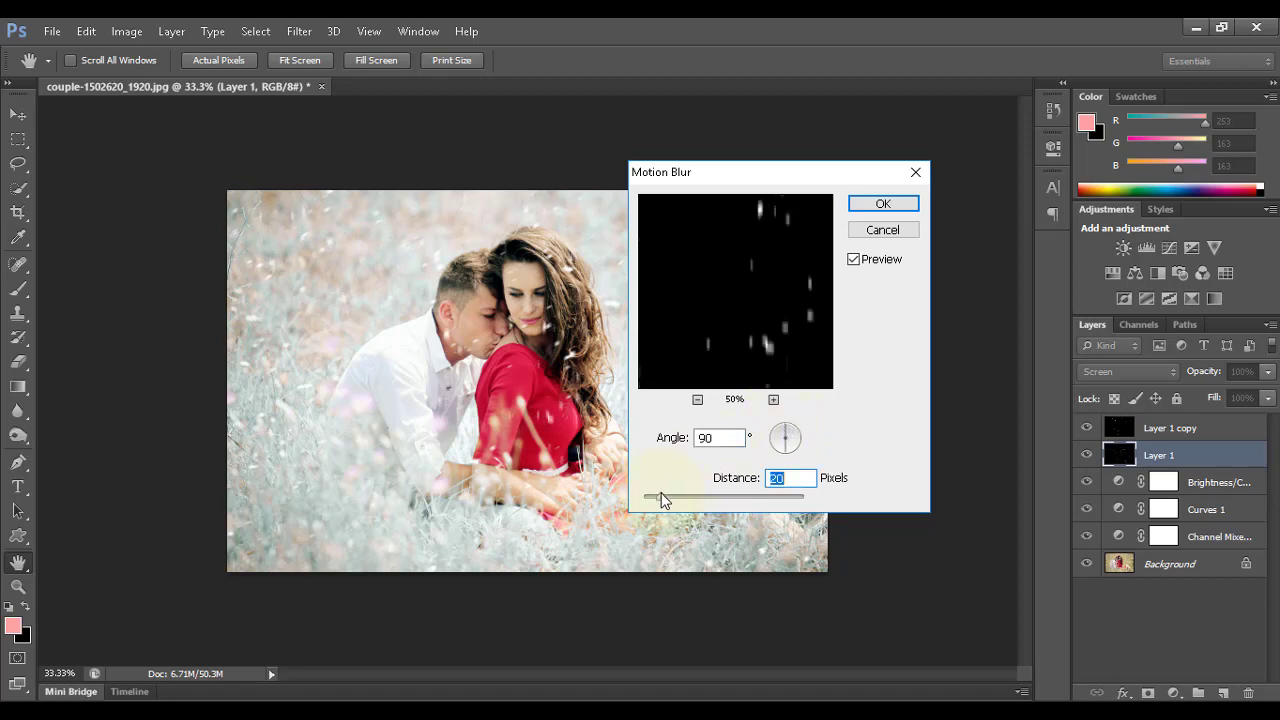
click(893, 207)
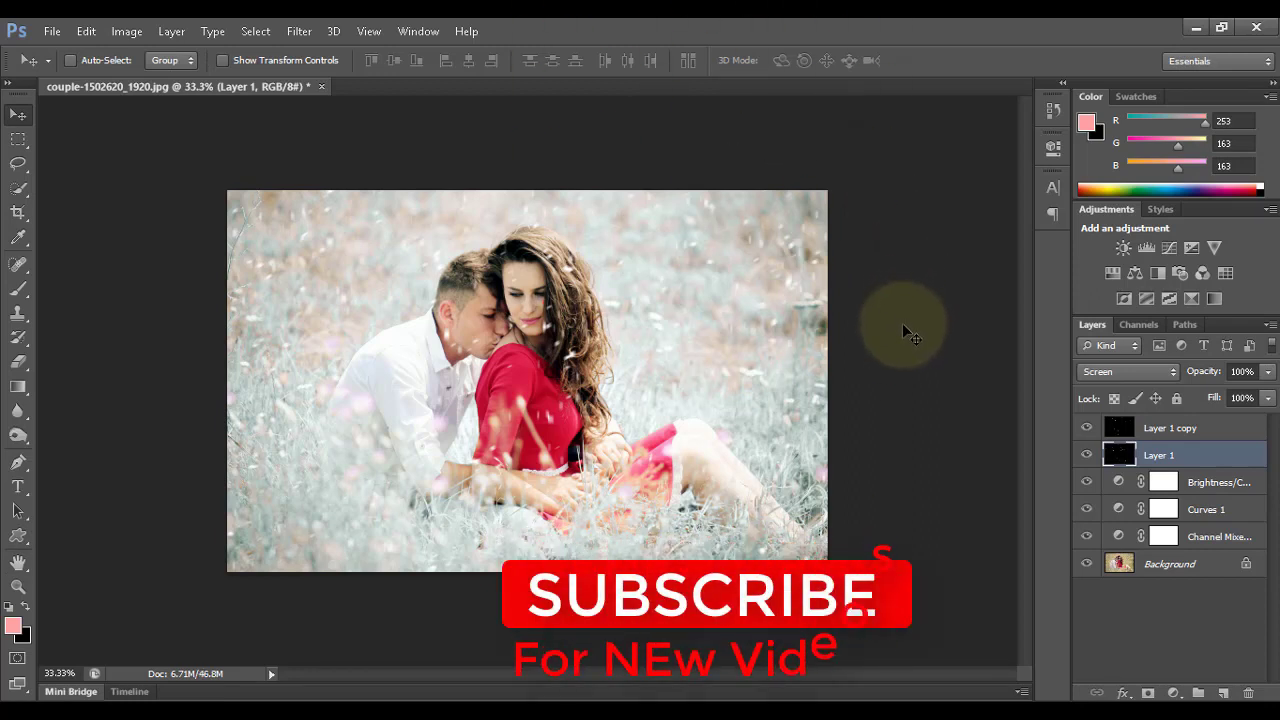
Erase the snowflakes covering the couple's faces and the woman's hair on Layer 1 copy with a 50 px eraser.
click(1172, 440)
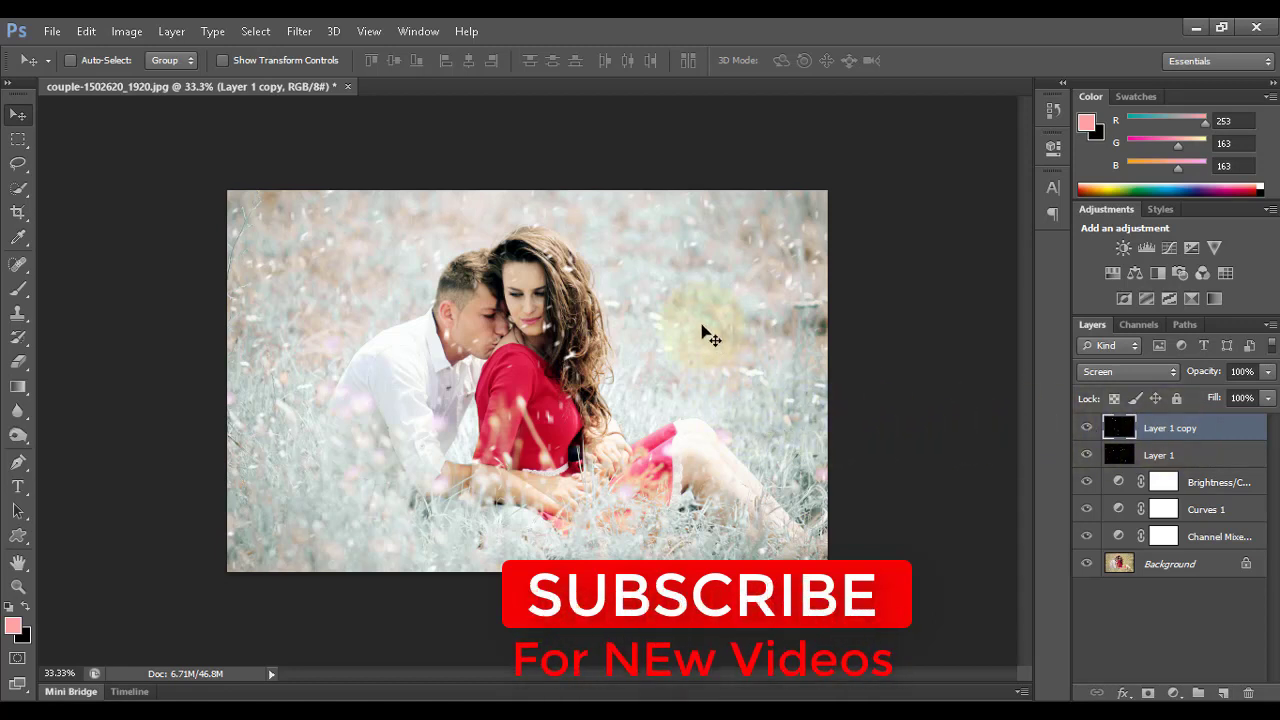
click(20, 363)
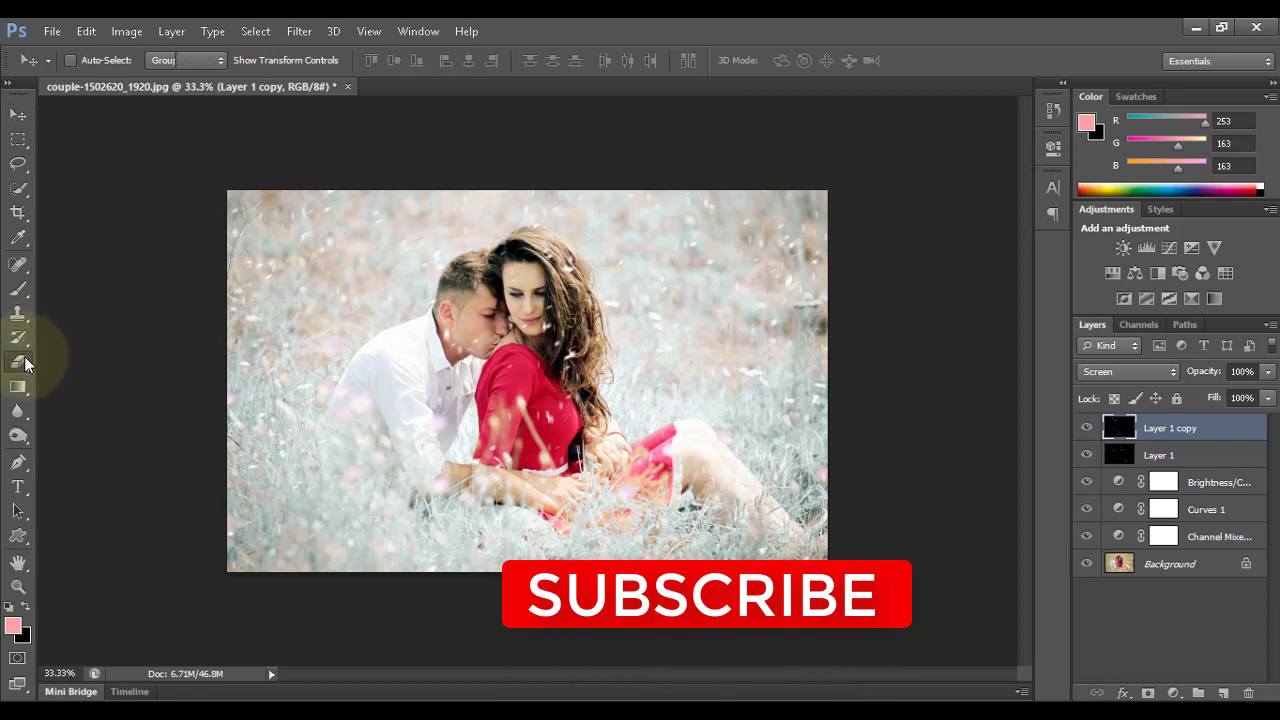
drag(24, 363, 80, 357)
key(ctrl+plus)
key(ctrl+plus)
key(ctrl+plus)
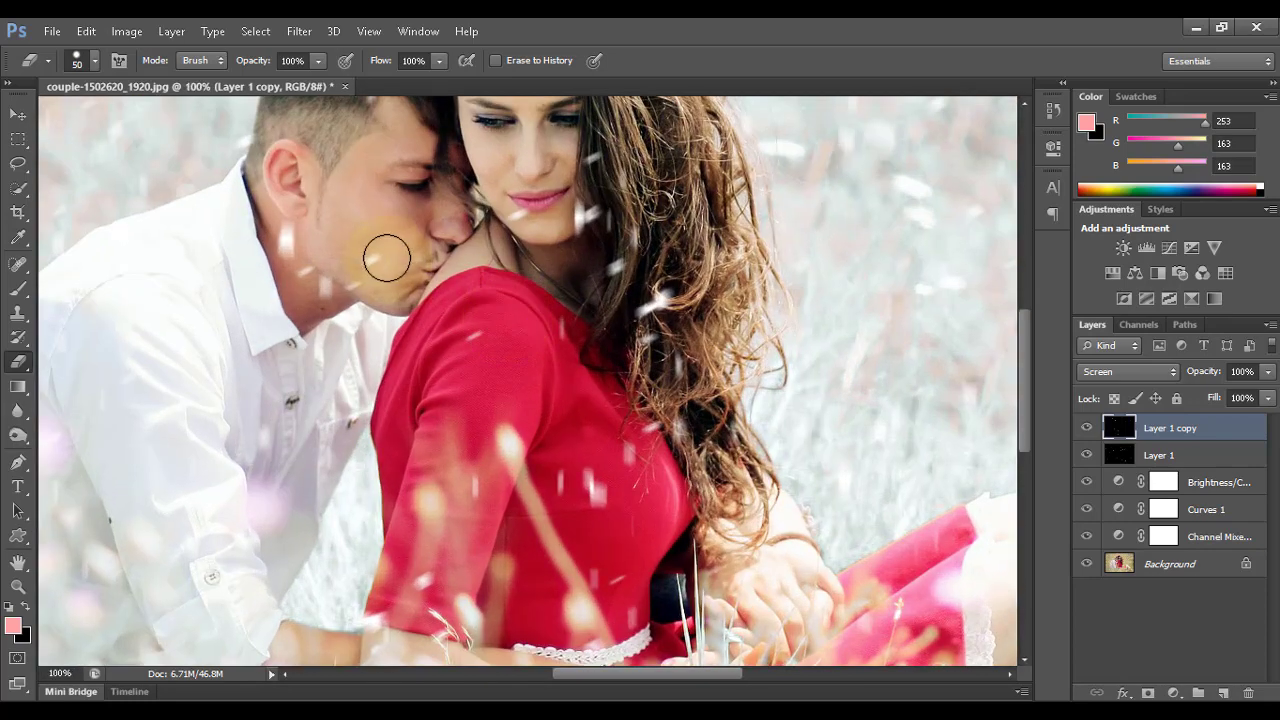
mouse_move(384, 261)
mouse_down()
mouse_move(330, 282)
mouse_move(296, 233)
mouse_move(469, 235)
mouse_move(573, 162)
mouse_move(597, 172)
mouse_move(591, 243)
mouse_up()
scroll(535, 187, up, 3)
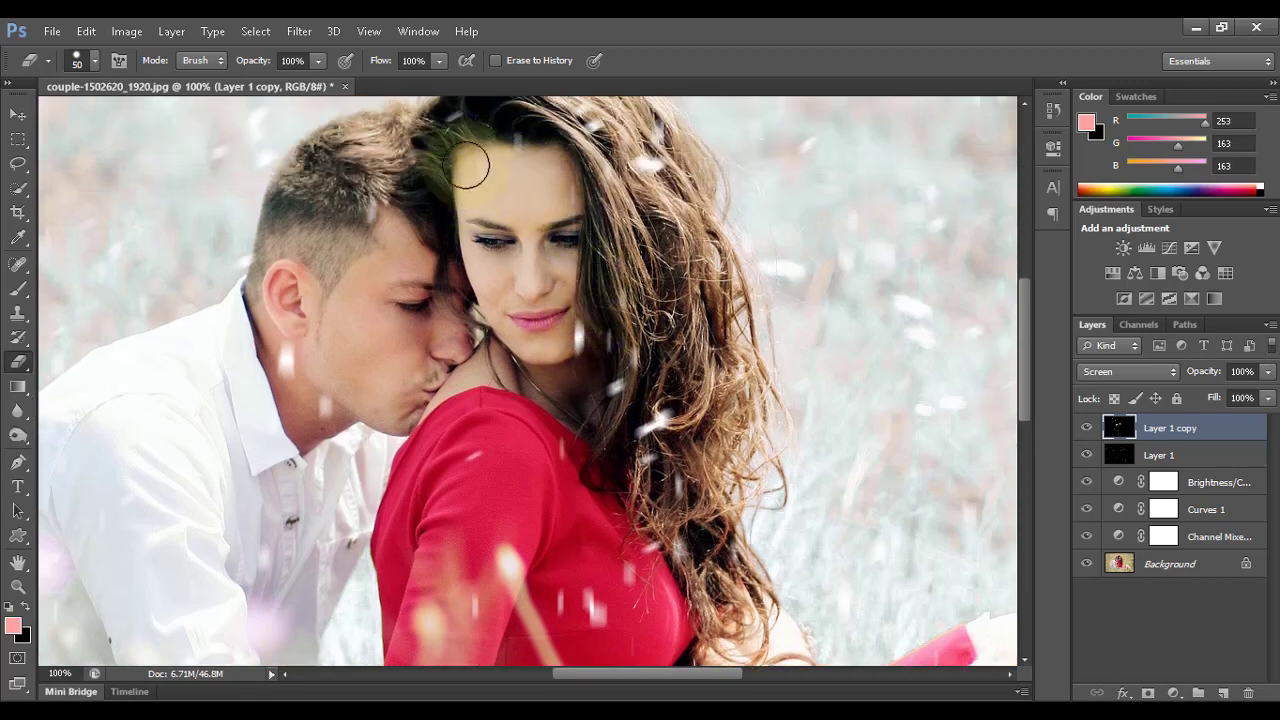
scroll(530, 263, up, 2)
mouse_move(530, 262)
mouse_down()
mouse_move(430, 178)
mouse_move(460, 190)
mouse_move(501, 144)
mouse_move(608, 140)
mouse_move(660, 198)
mouse_move(675, 355)
mouse_up()
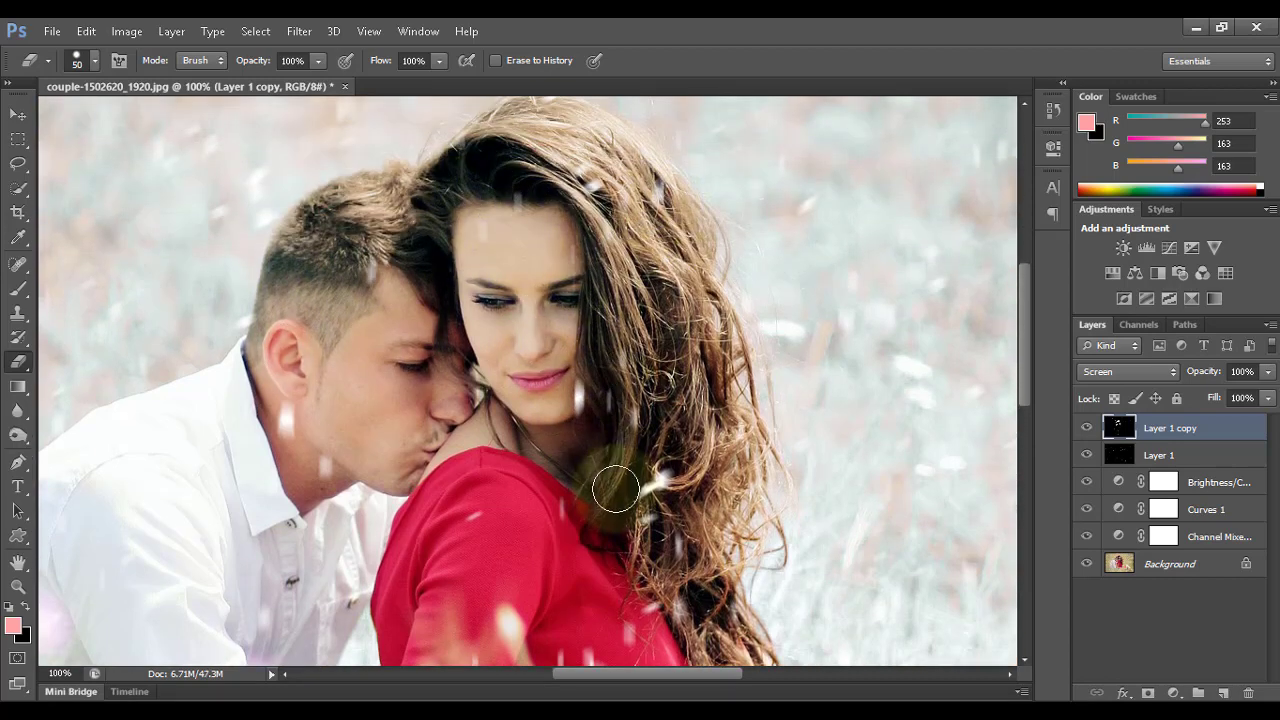
Erase the snowflakes over the couple's clothing, forearms and hands on Layer 1 copy.
scroll(608, 420, down, 2)
scroll(593, 402, down, 3)
scroll(593, 402, down, 2)
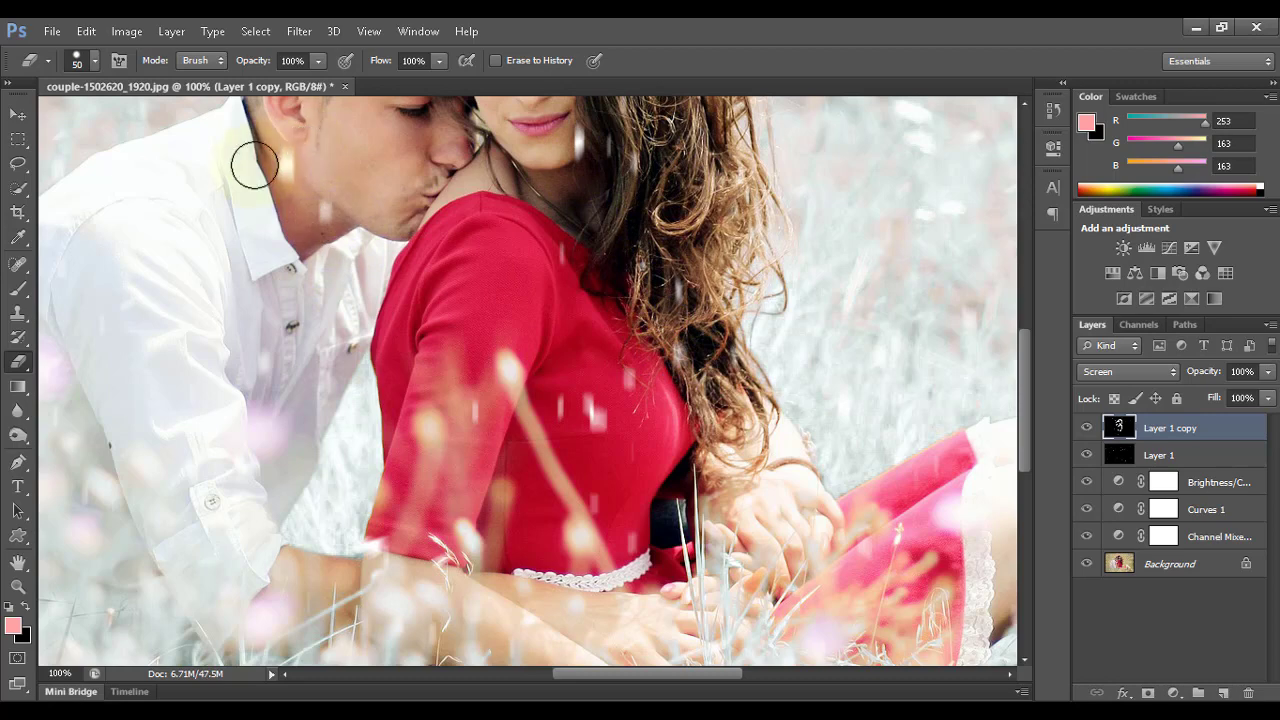
scroll(191, 488, down, 3)
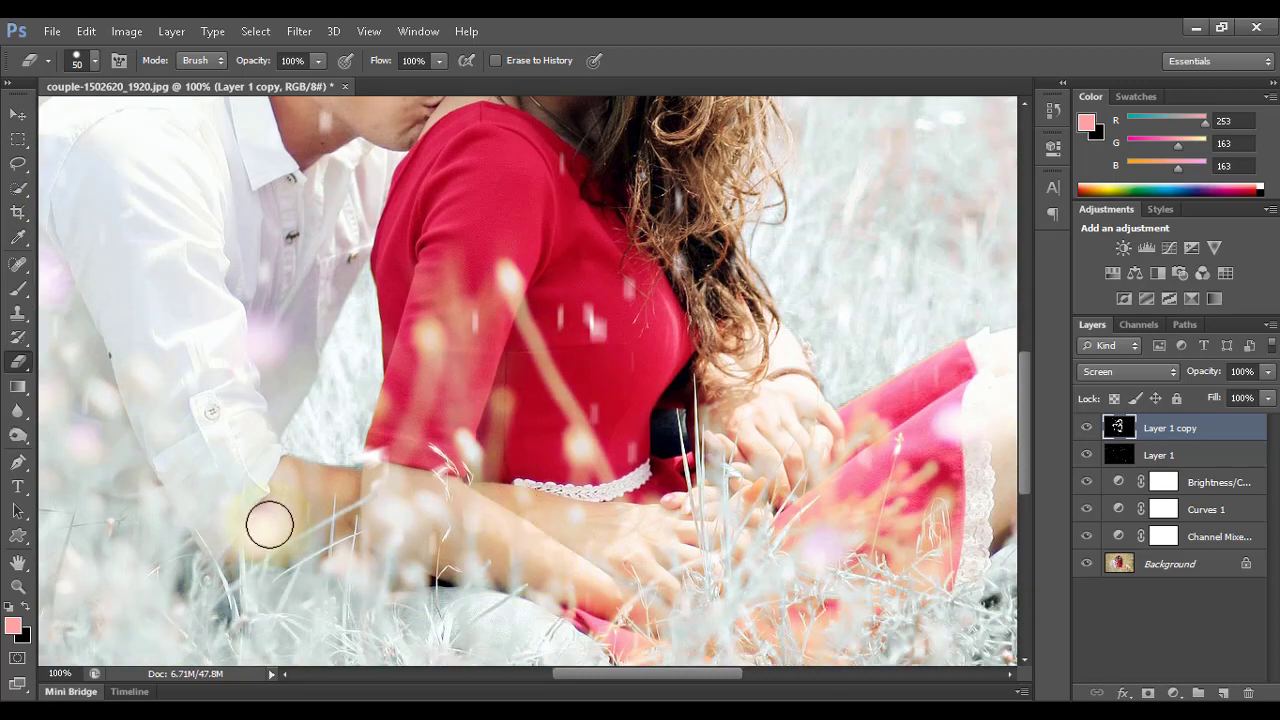
mouse_move(757, 515)
mouse_down()
mouse_move(398, 503)
mouse_move(571, 509)
mouse_move(790, 465)
mouse_up()
drag(455, 530, 545, 600)
drag(545, 321, 495, 496)
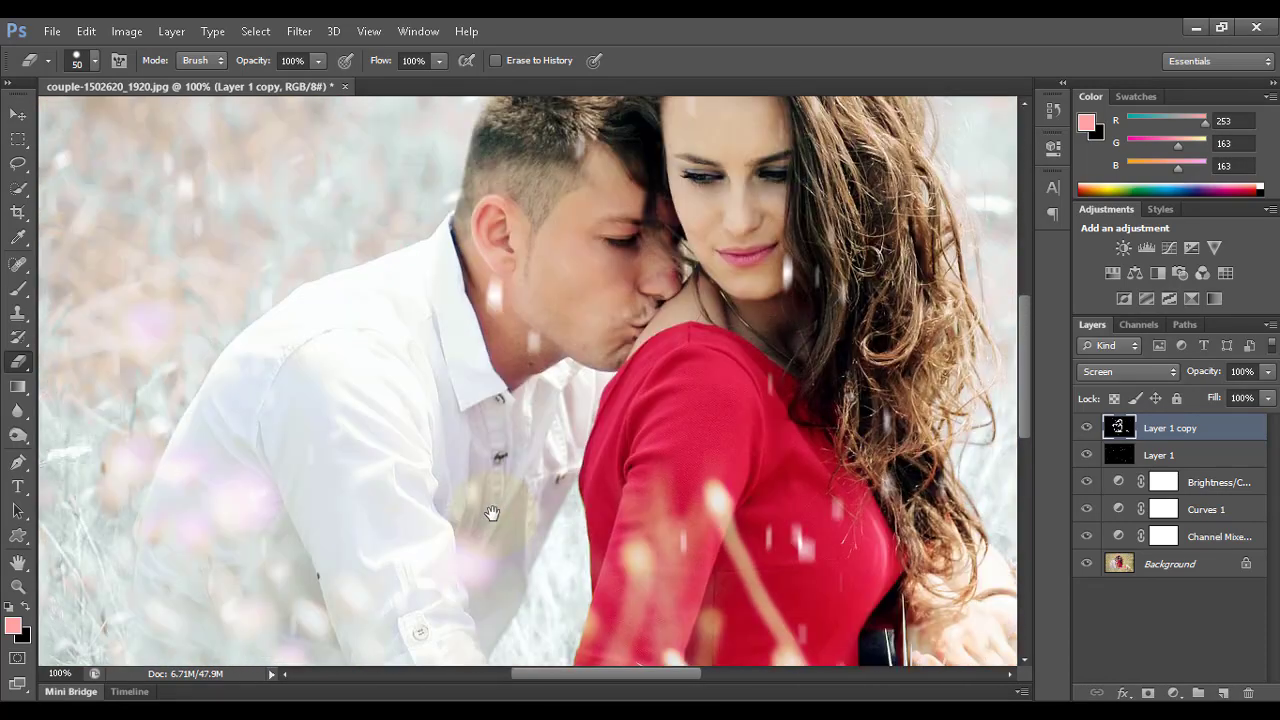
Erase the remaining snowflakes over the couple's faces, necks and the woman's hair on Layer 1.
click(1159, 455)
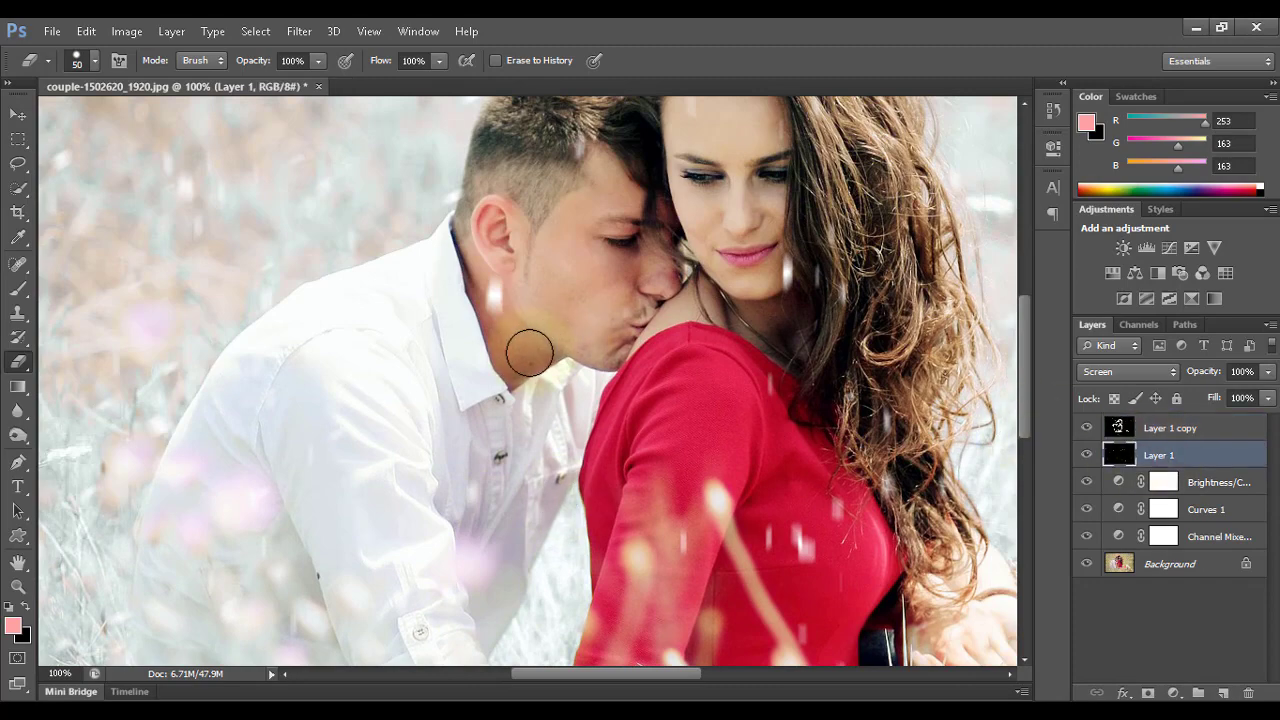
drag(570, 232, 502, 329)
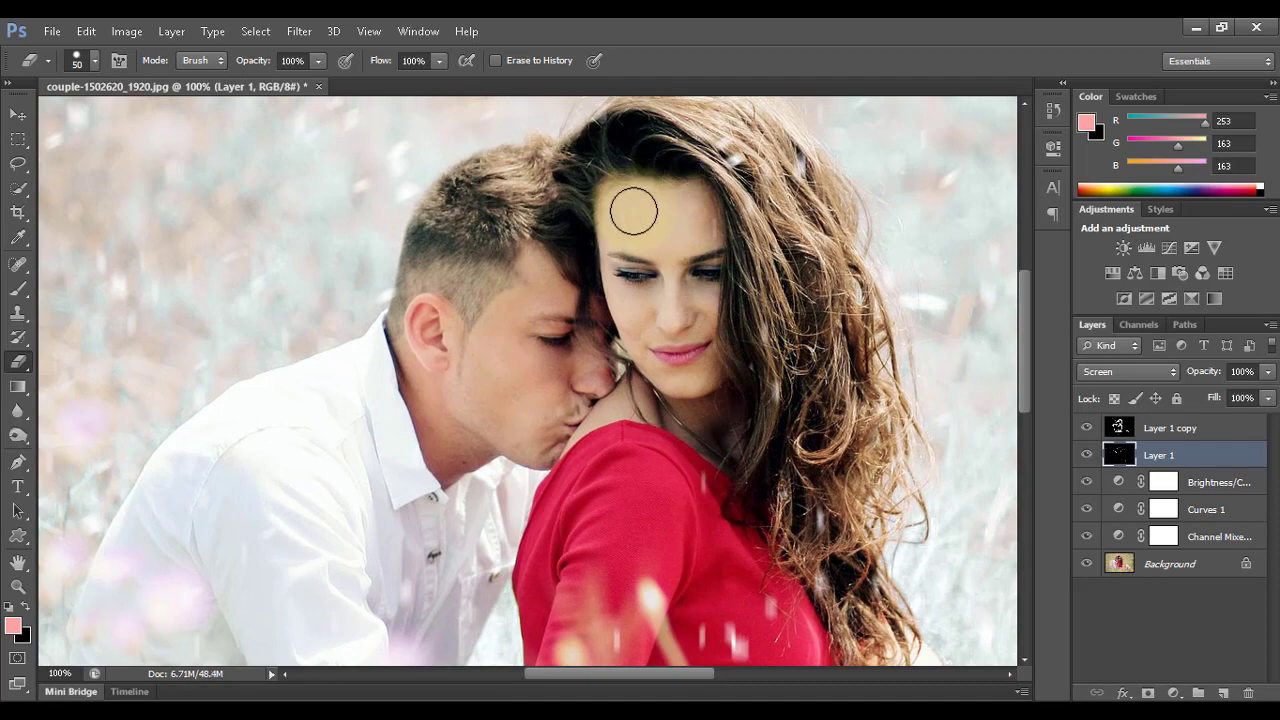
scroll(689, 322, down, 5)
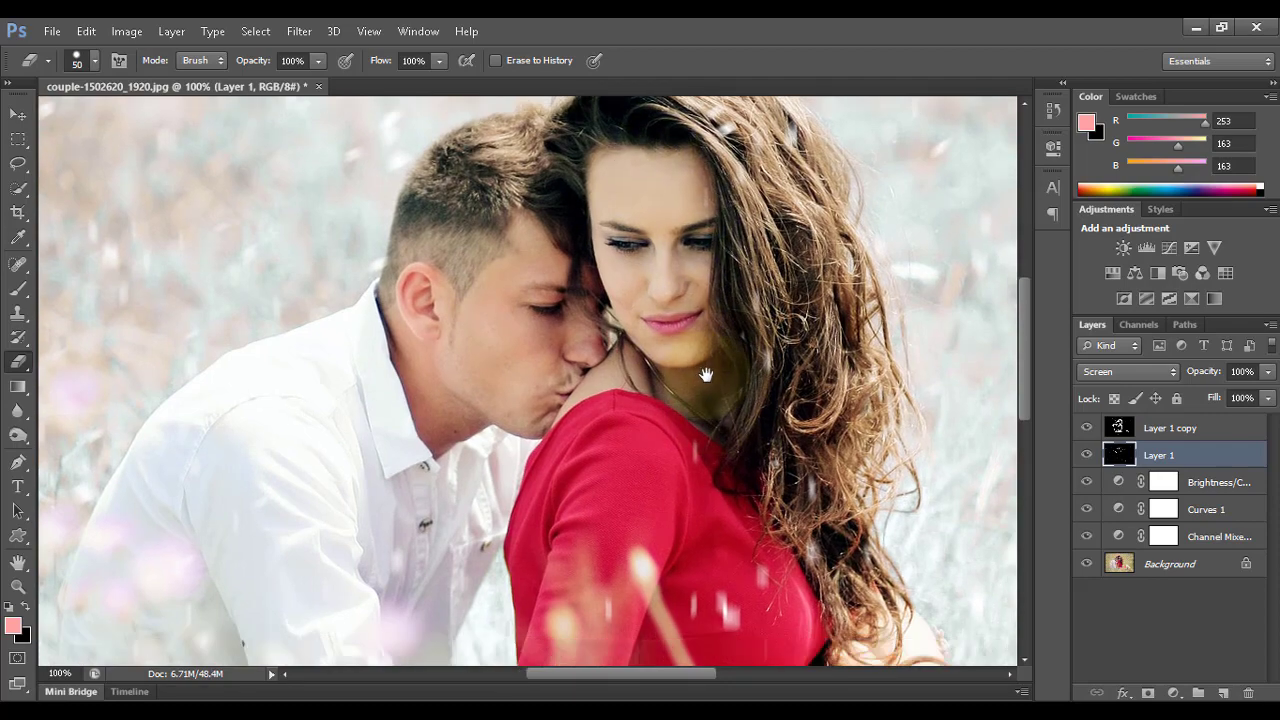
drag(680, 474, 550, 475)
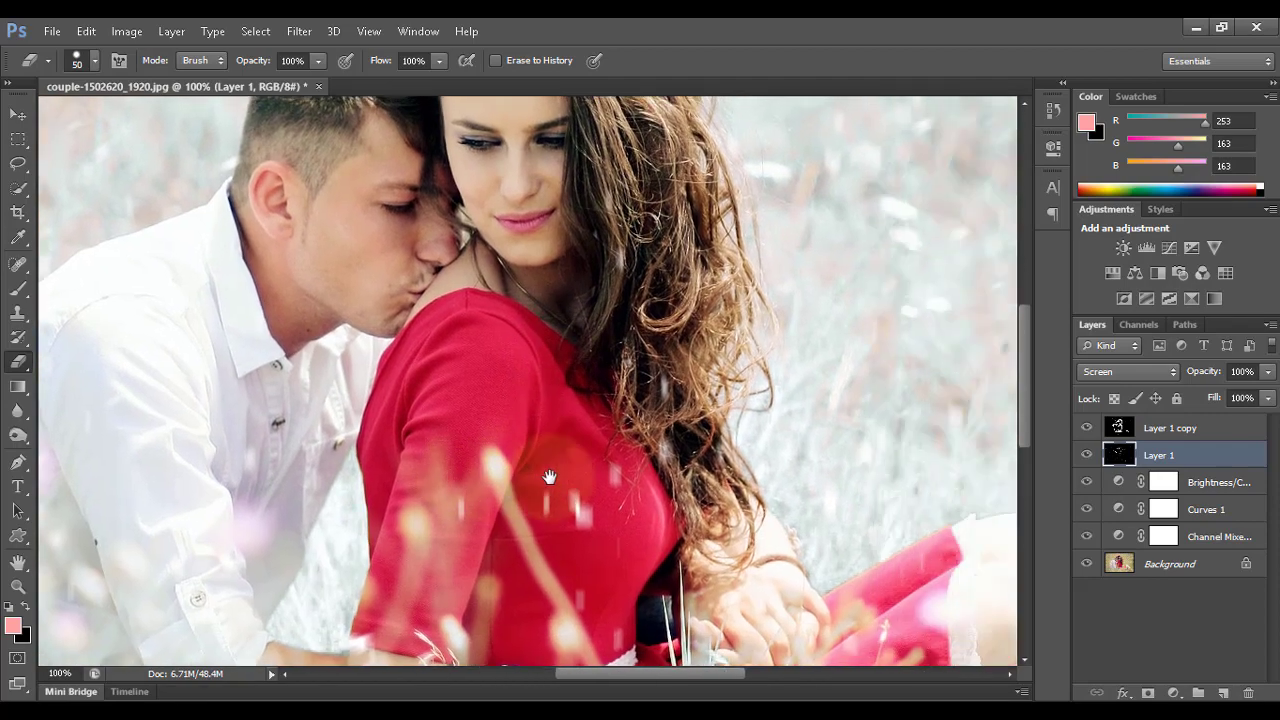
drag(659, 532, 514, 442)
key(ctrl+minus)
key(ctrl+minus)
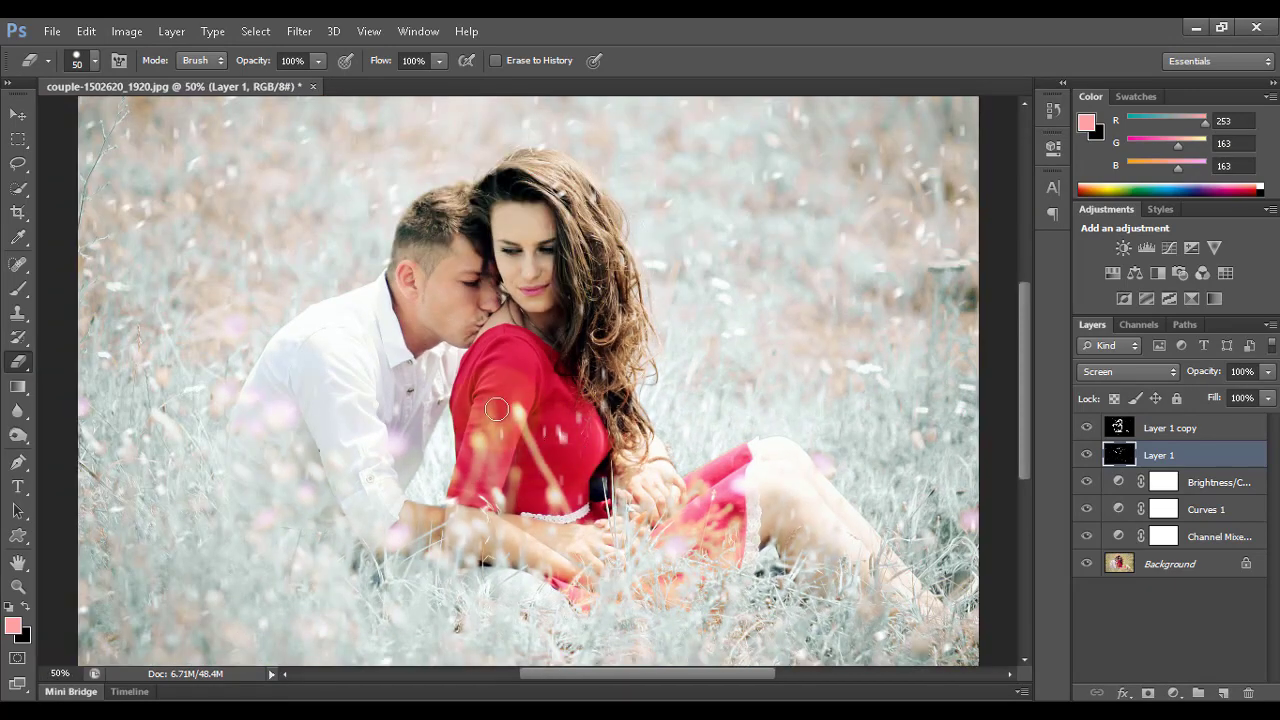
Add a Gradient Fill layer above the top snow layer, Layer 1 copy.
click(1165, 428)
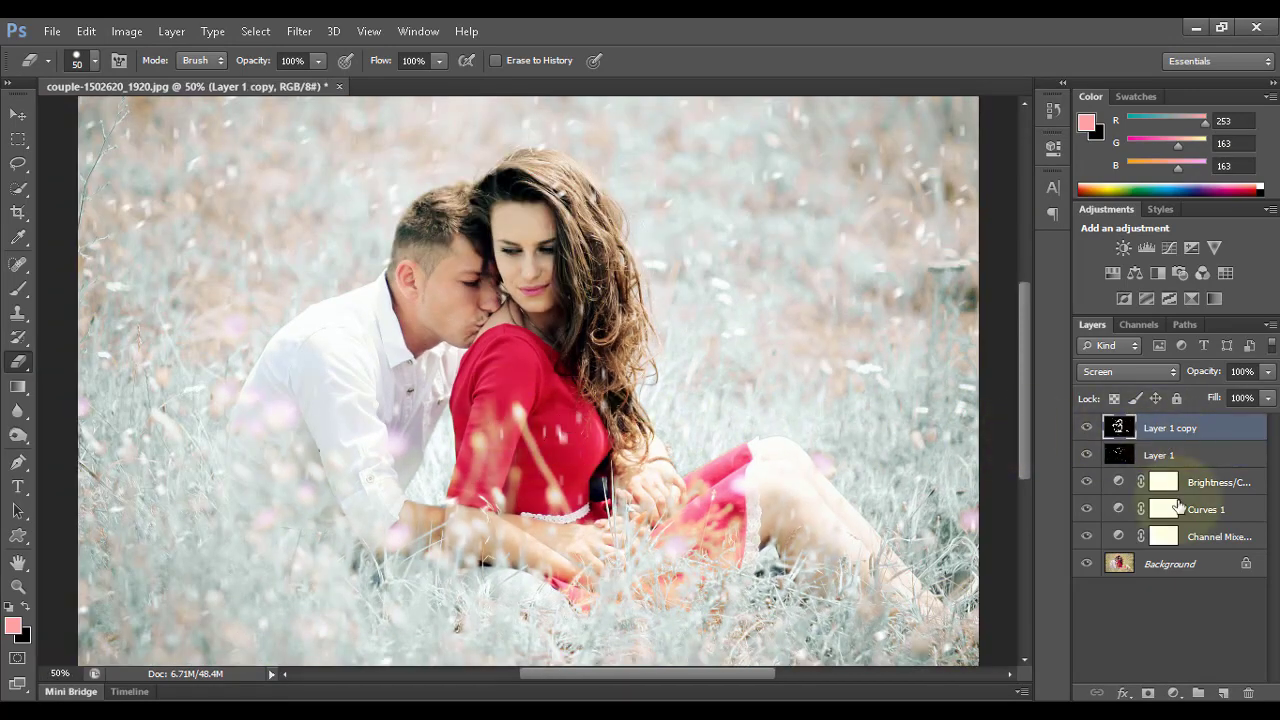
click(1223, 693)
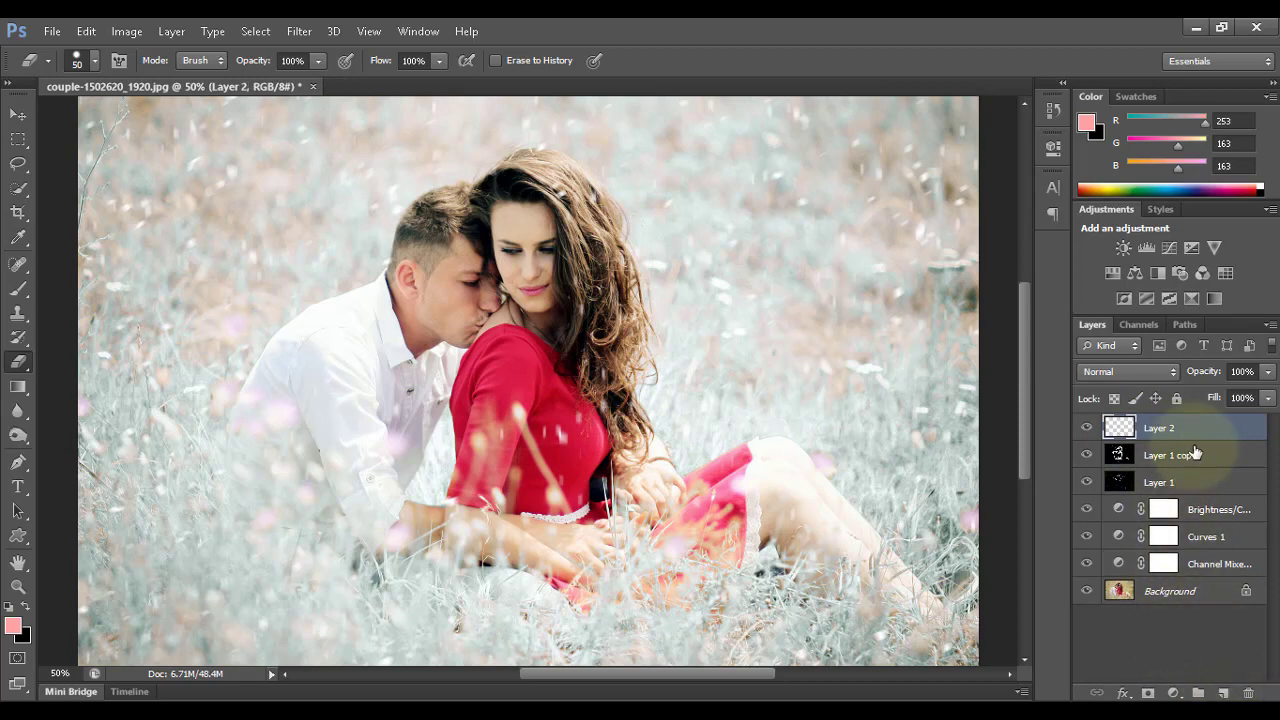
key(Delete)
click(1174, 693)
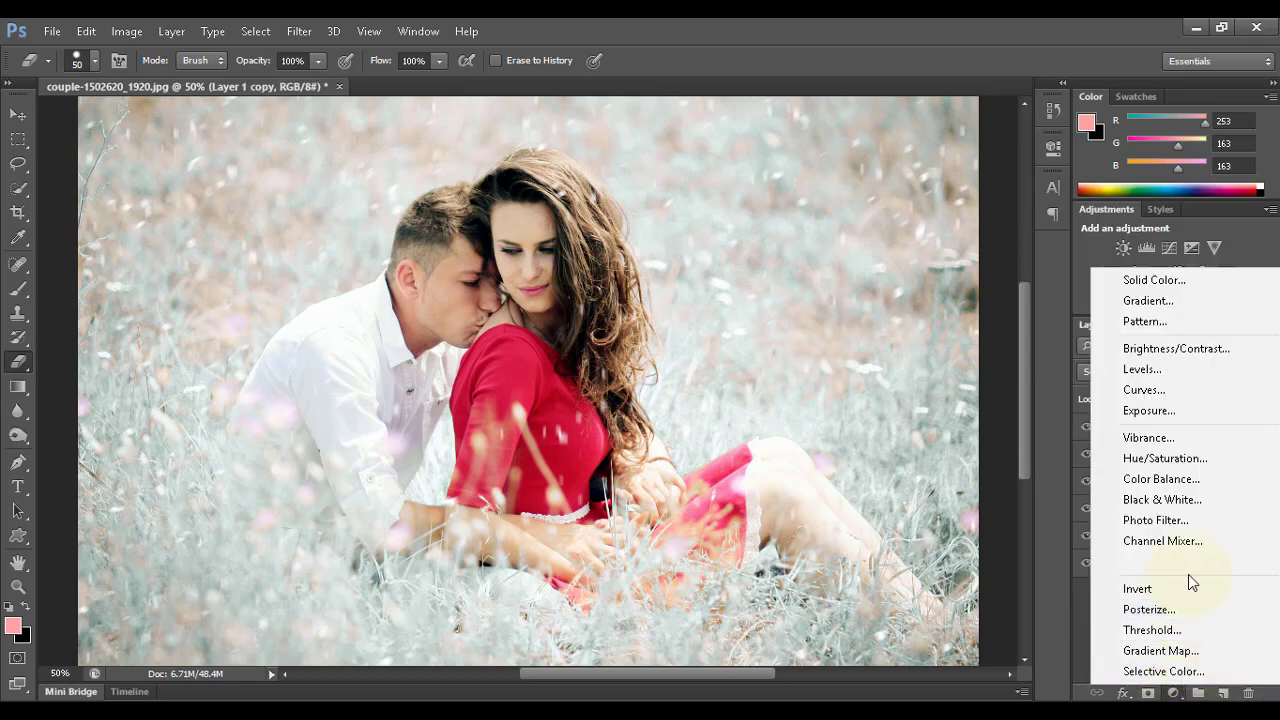
click(1191, 302)
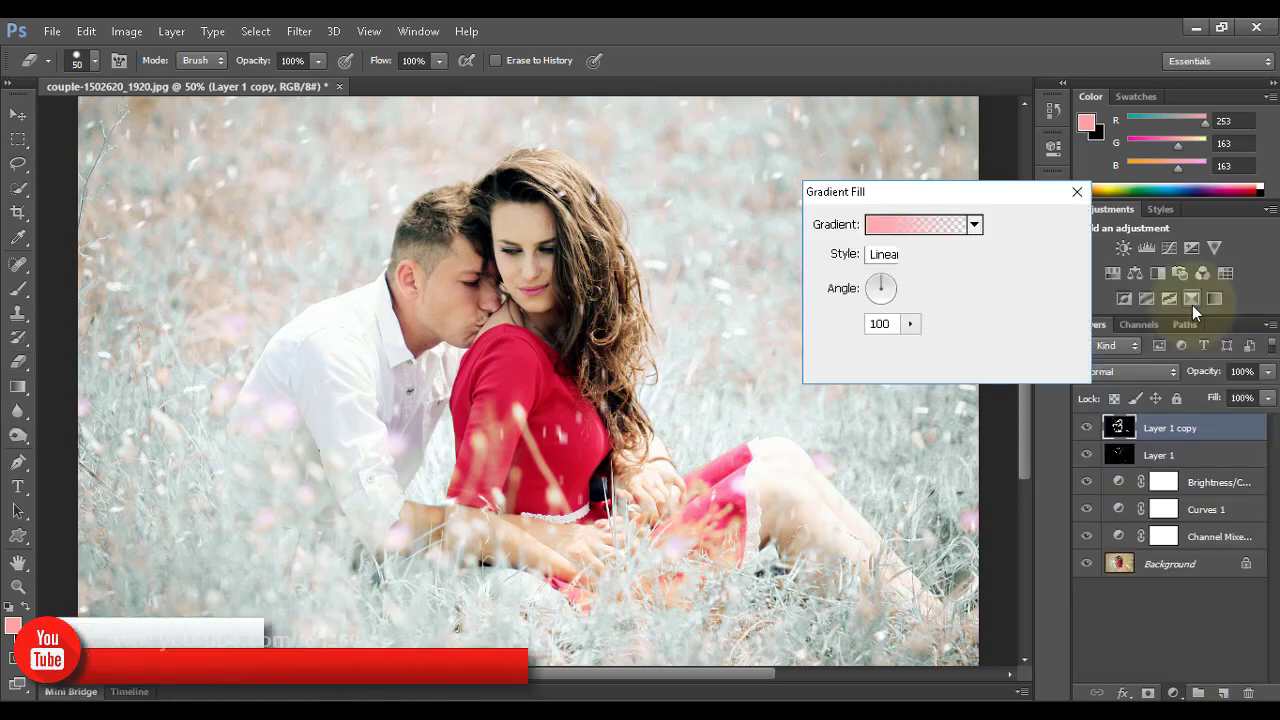
Change the start color stop of the fill's color-to-transparent gradient to near-white fefefe and accept the edited gradient.
click(885, 225)
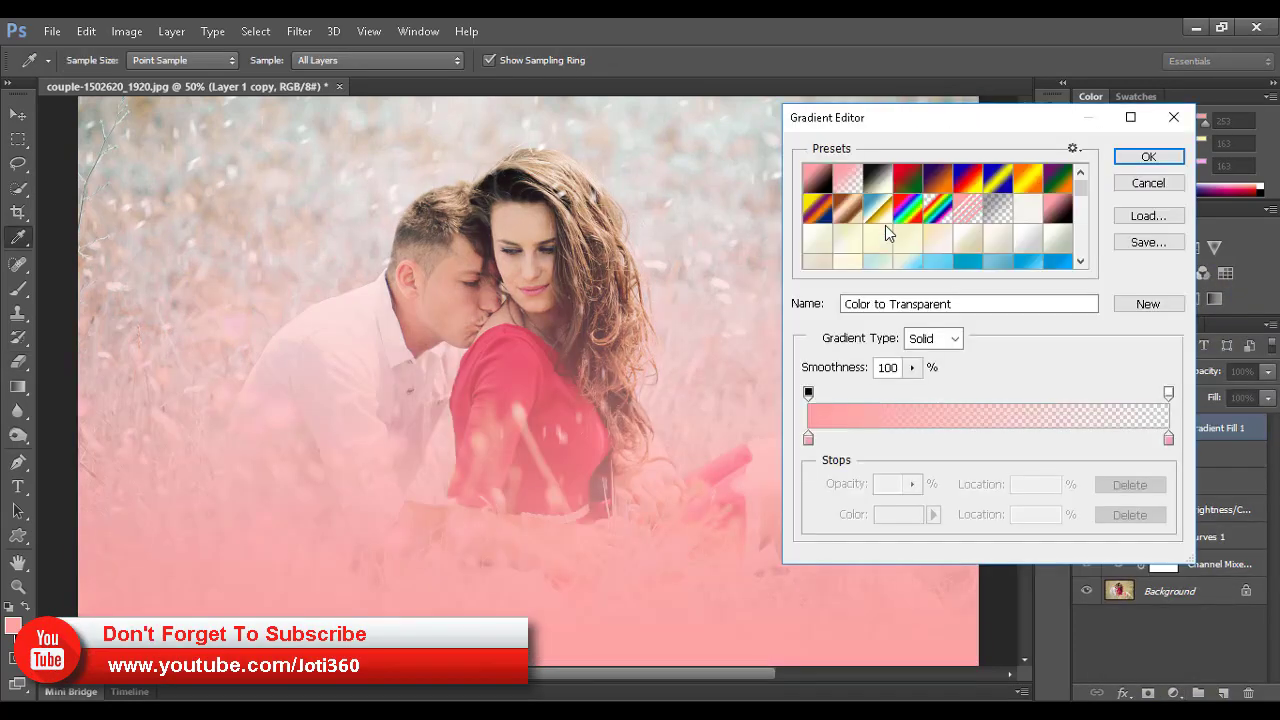
click(808, 438)
click(883, 520)
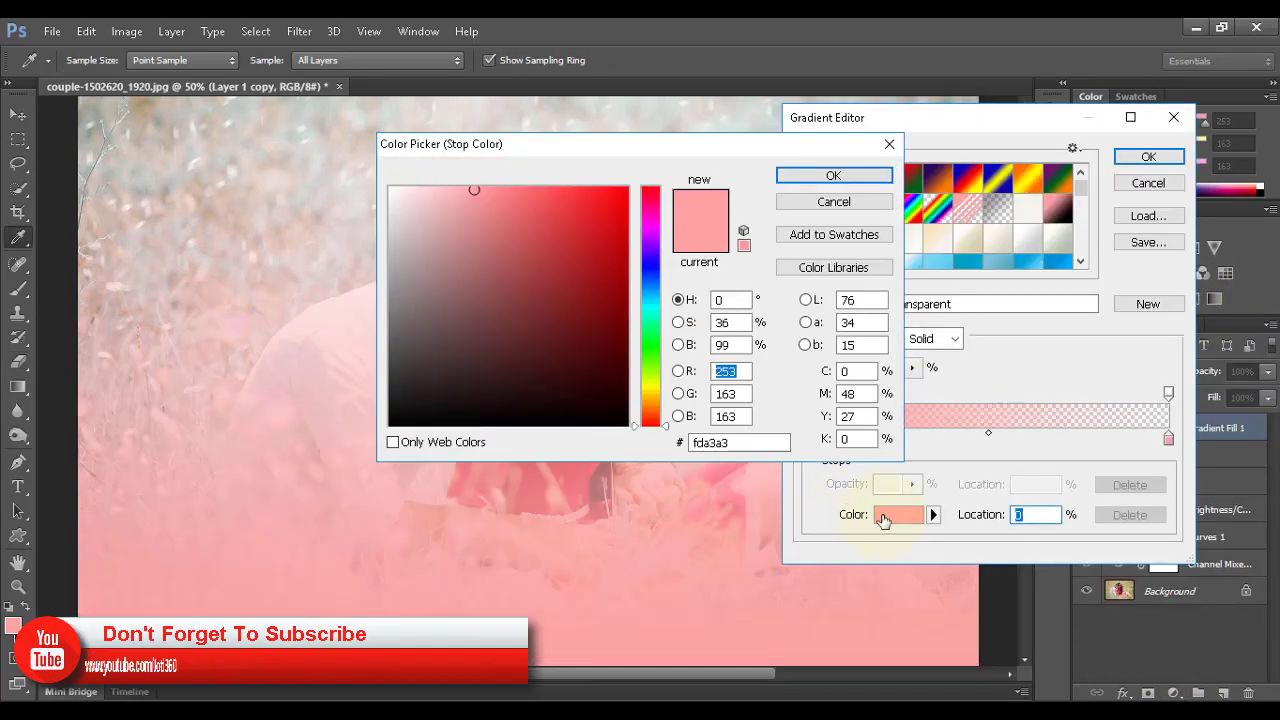
click(418, 217)
click(387, 187)
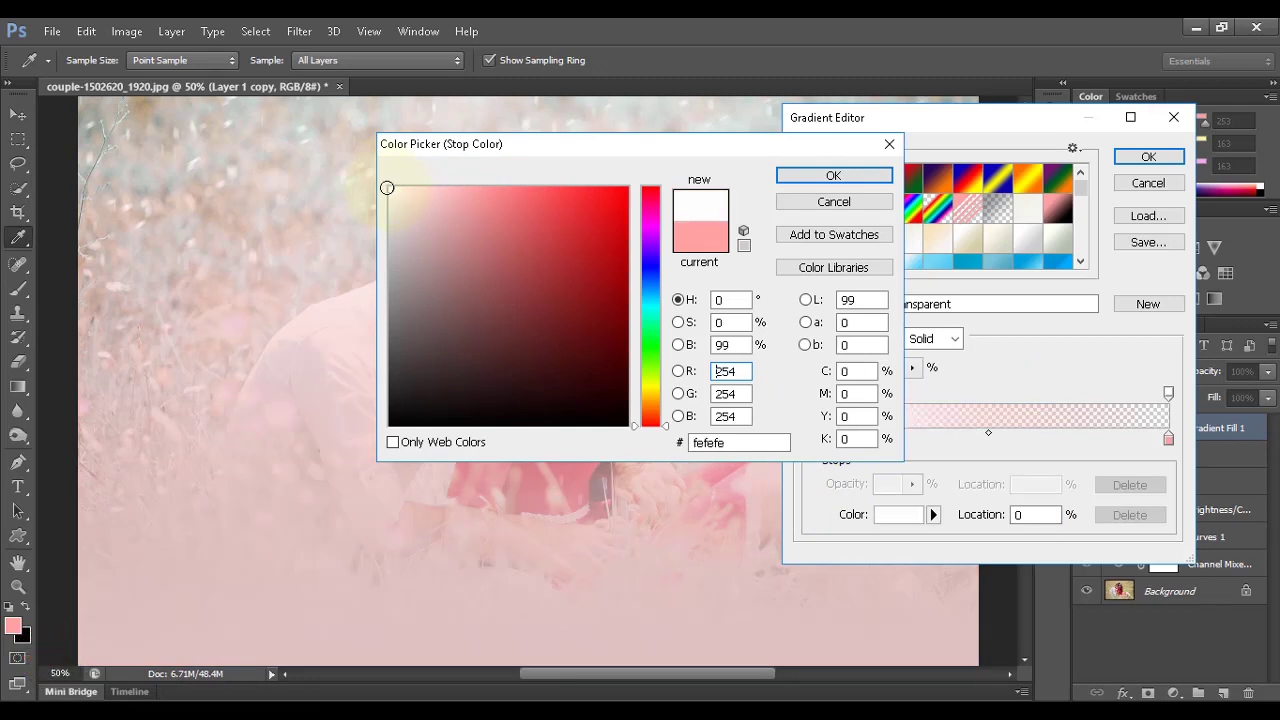
click(830, 176)
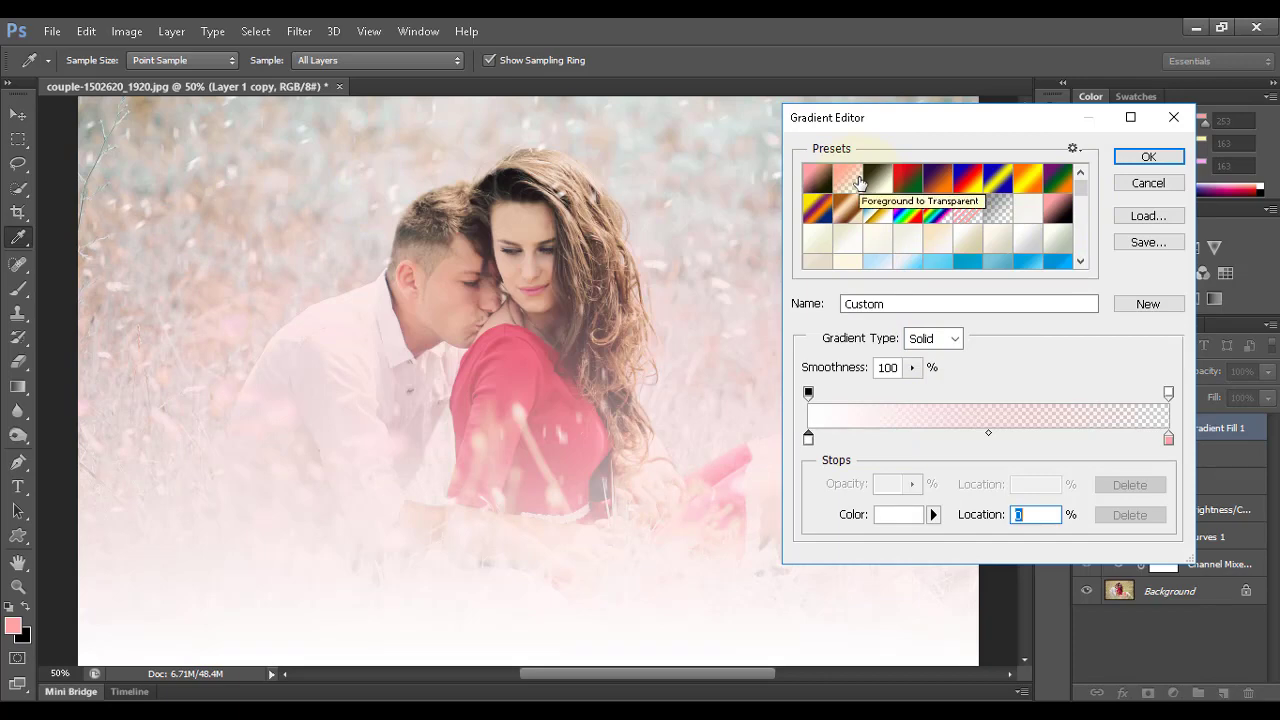
click(1143, 160)
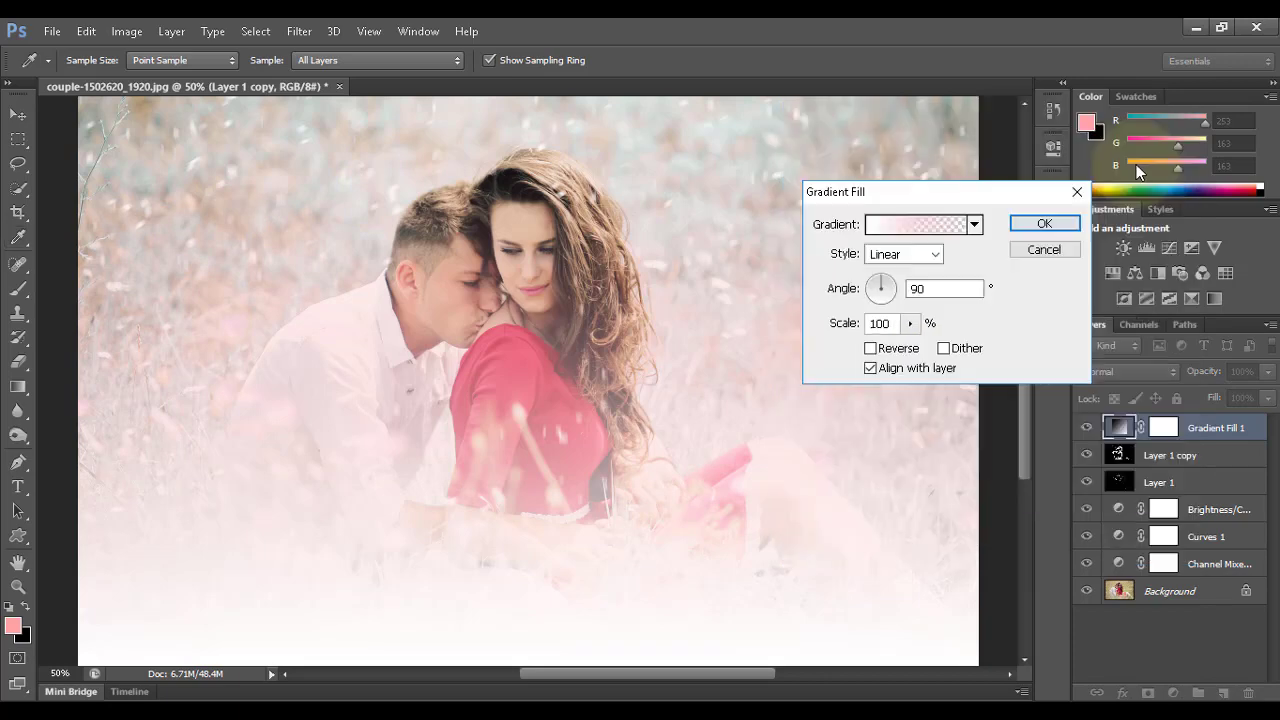
Make the gradient fill a reversed Radial gradient with a scale of 340% and apply it.
click(920, 256)
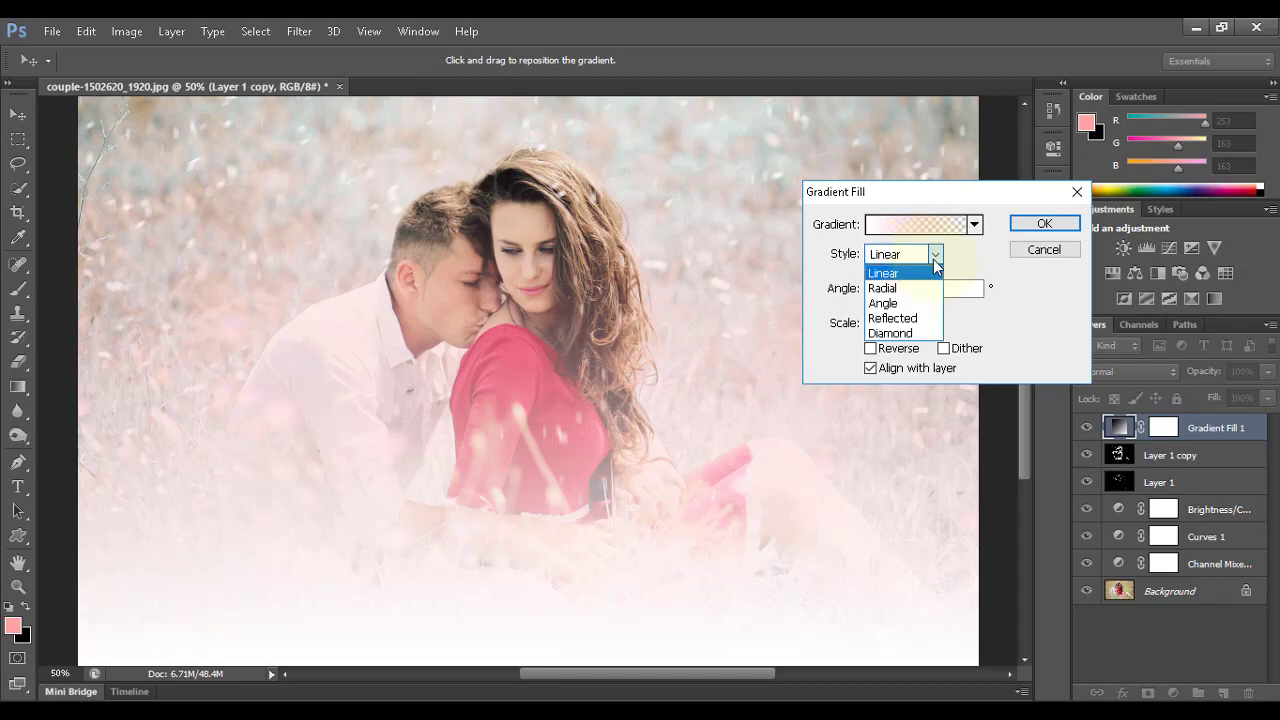
click(918, 287)
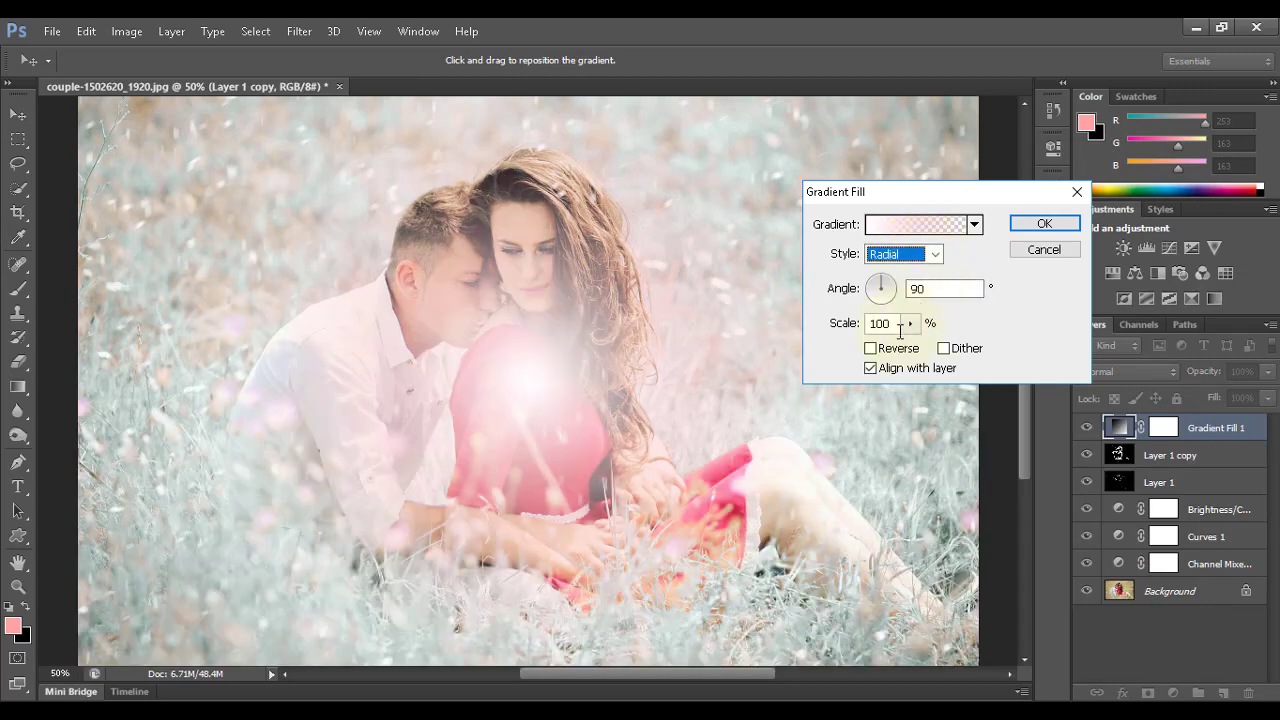
click(870, 349)
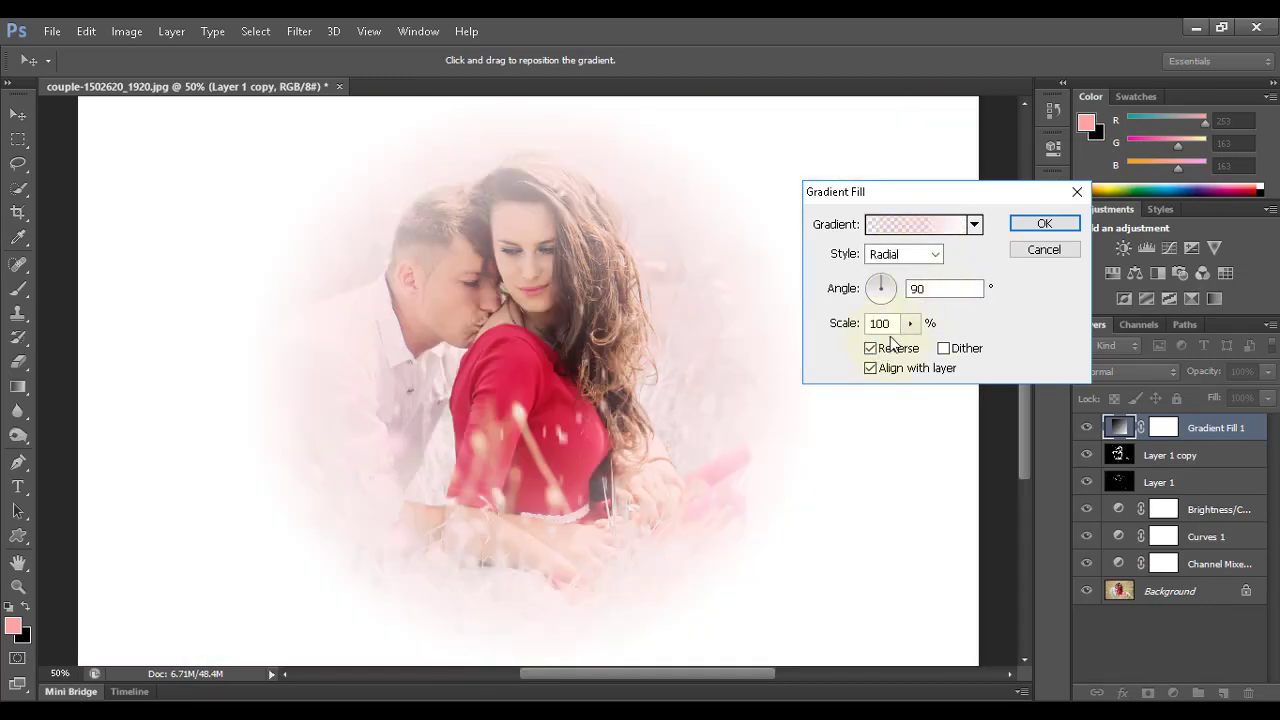
click(910, 324)
drag(912, 344, 924, 348)
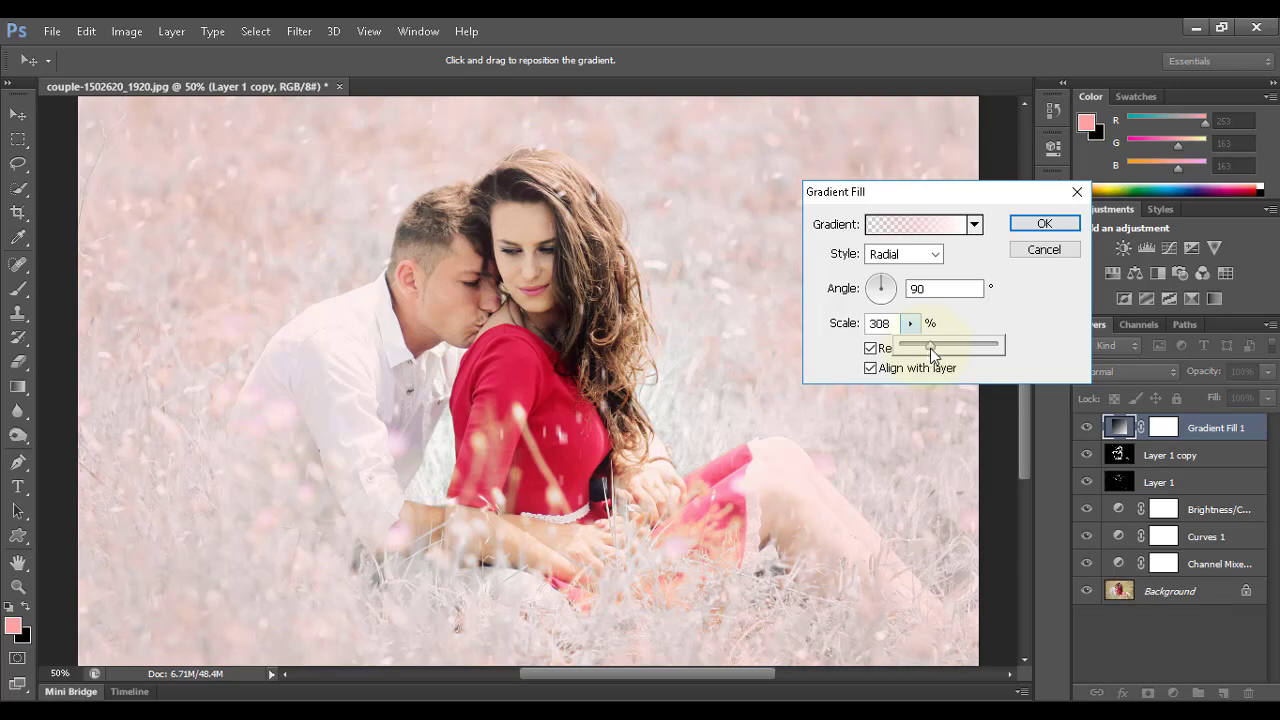
mouse_move(930, 348)
mouse_down()
mouse_move(944, 352)
mouse_move(930, 347)
mouse_up()
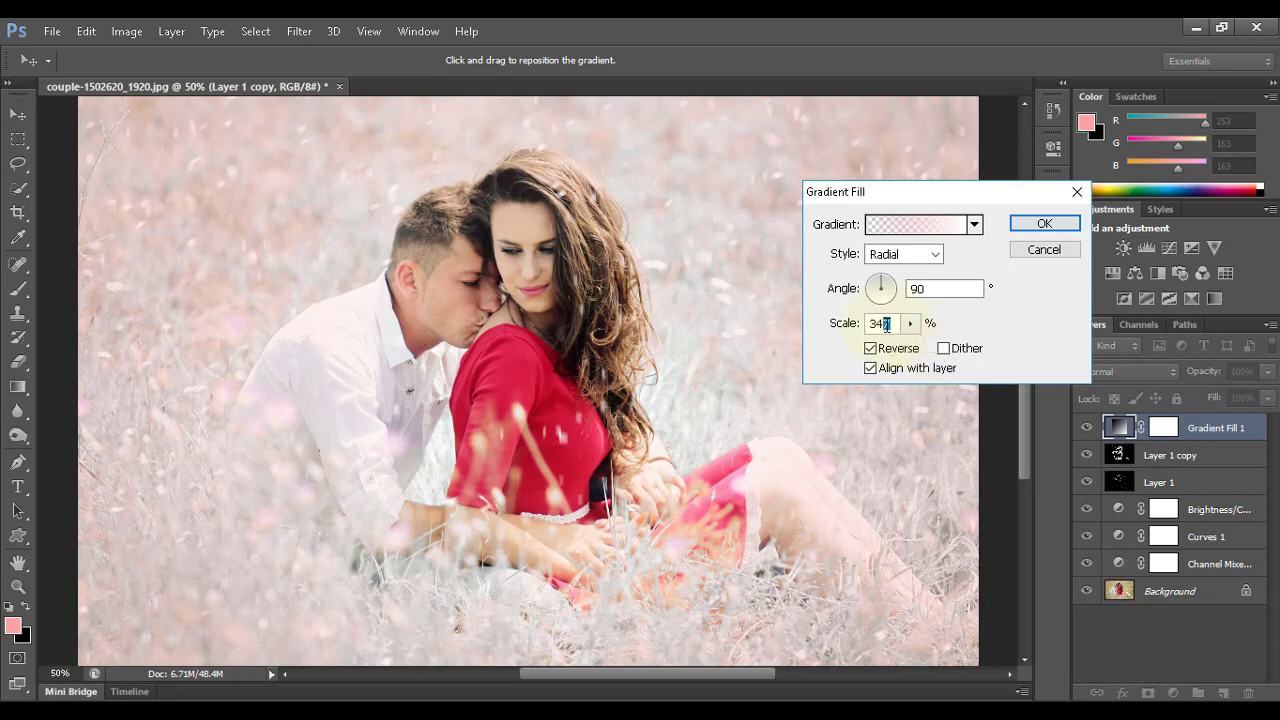
click(1044, 223)
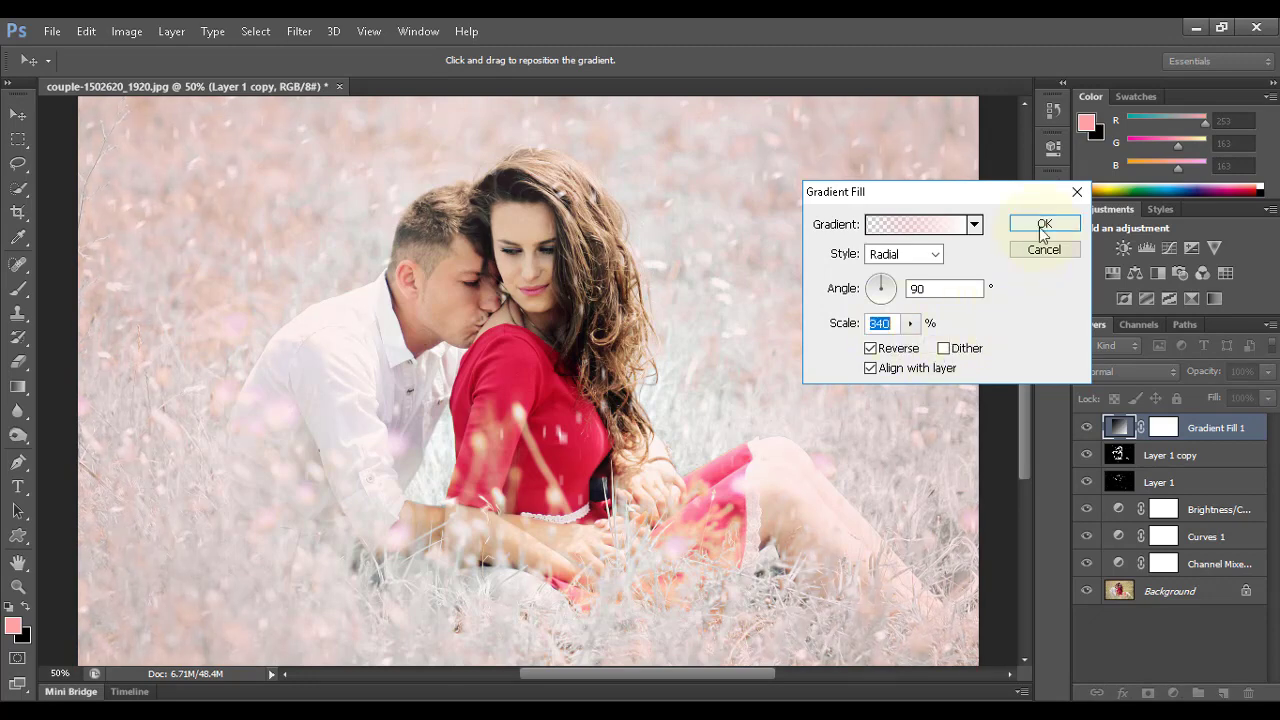
key(e)
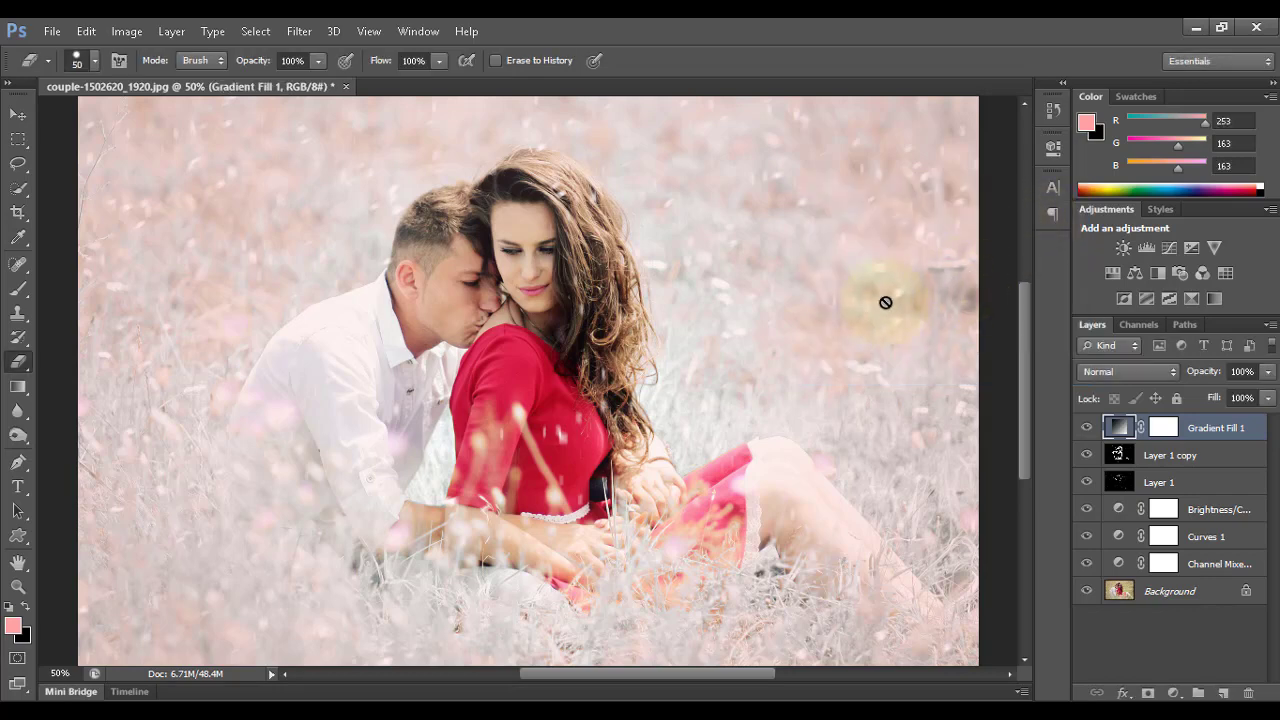
Group all layers from the Channel Mixer adjustment up to Gradient Fill 1 and name the group Winter.
click(1165, 563)
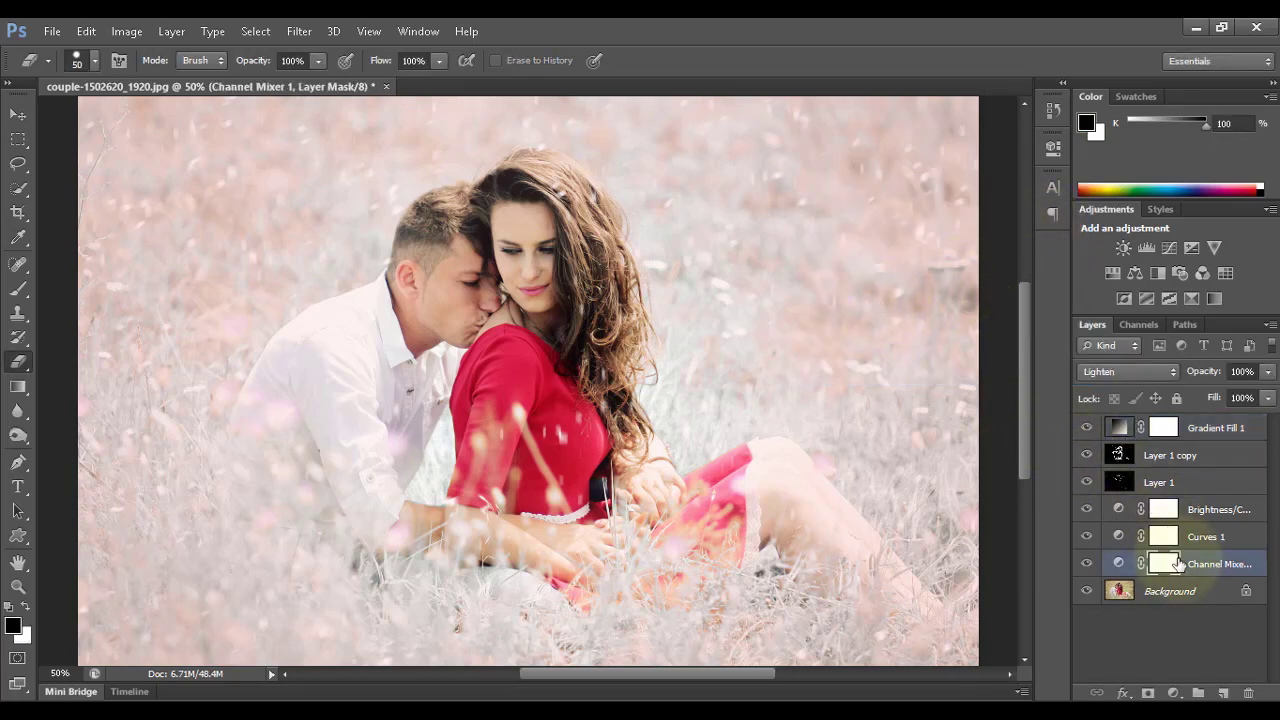
shift+click(1214, 434)
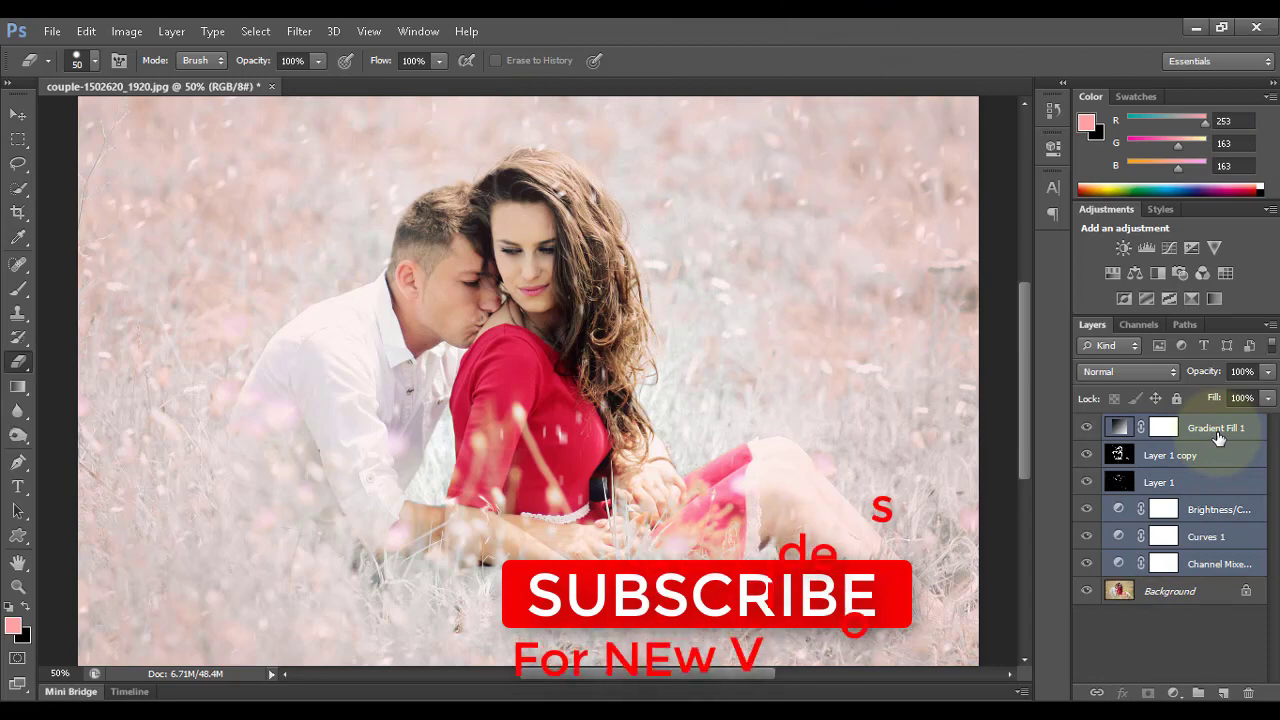
key(ctrl+g)
double_click(1158, 425)
text(Winter)
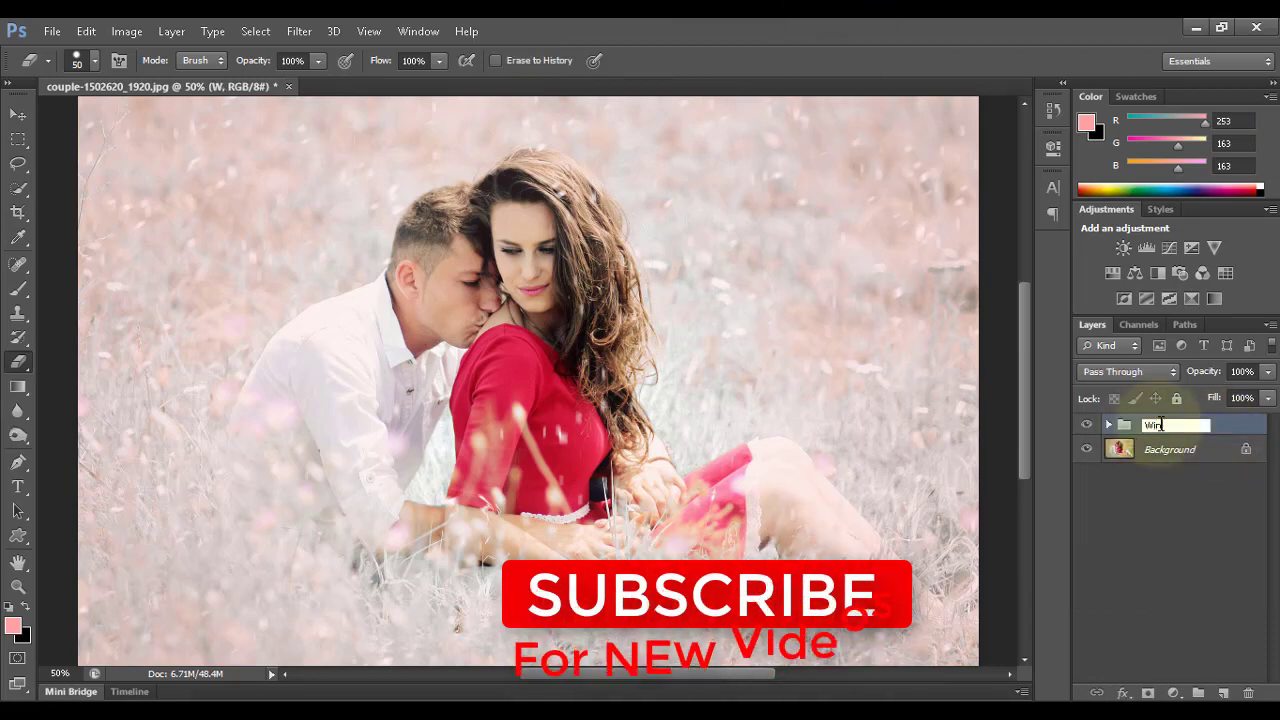